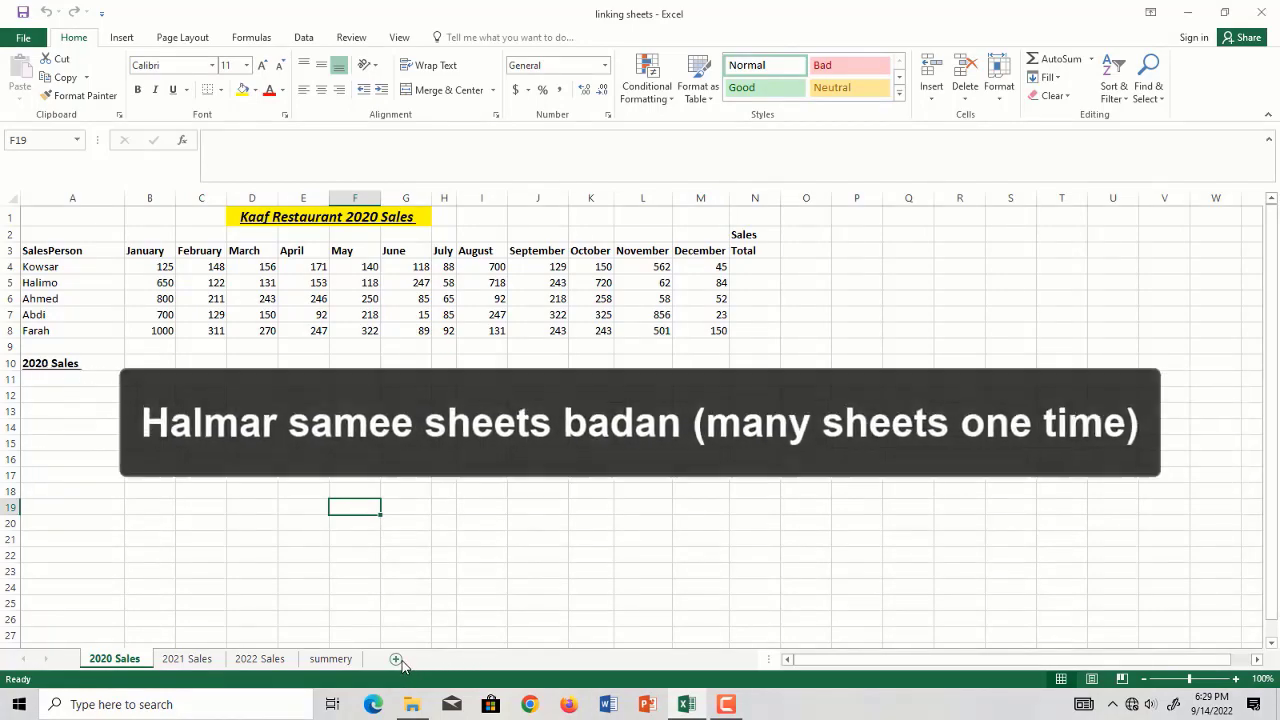
- Add a new worksheet after 2020 Sales and paste cells B5:G5 of 2021 Sales into it starting at C3
{"action": "left_click", "coordinate": [397, 660]}
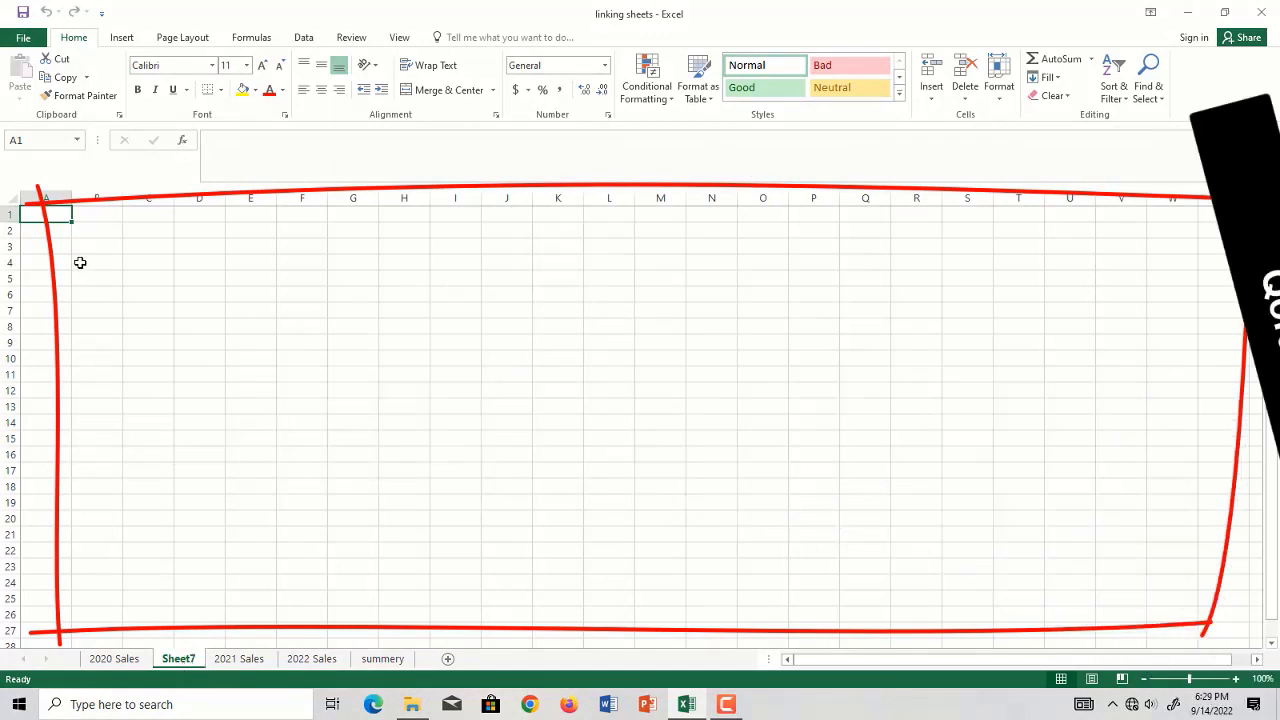
{"action": "left_click", "coordinate": [285, 327]}
{"action": "left_click", "coordinate": [238, 659]}
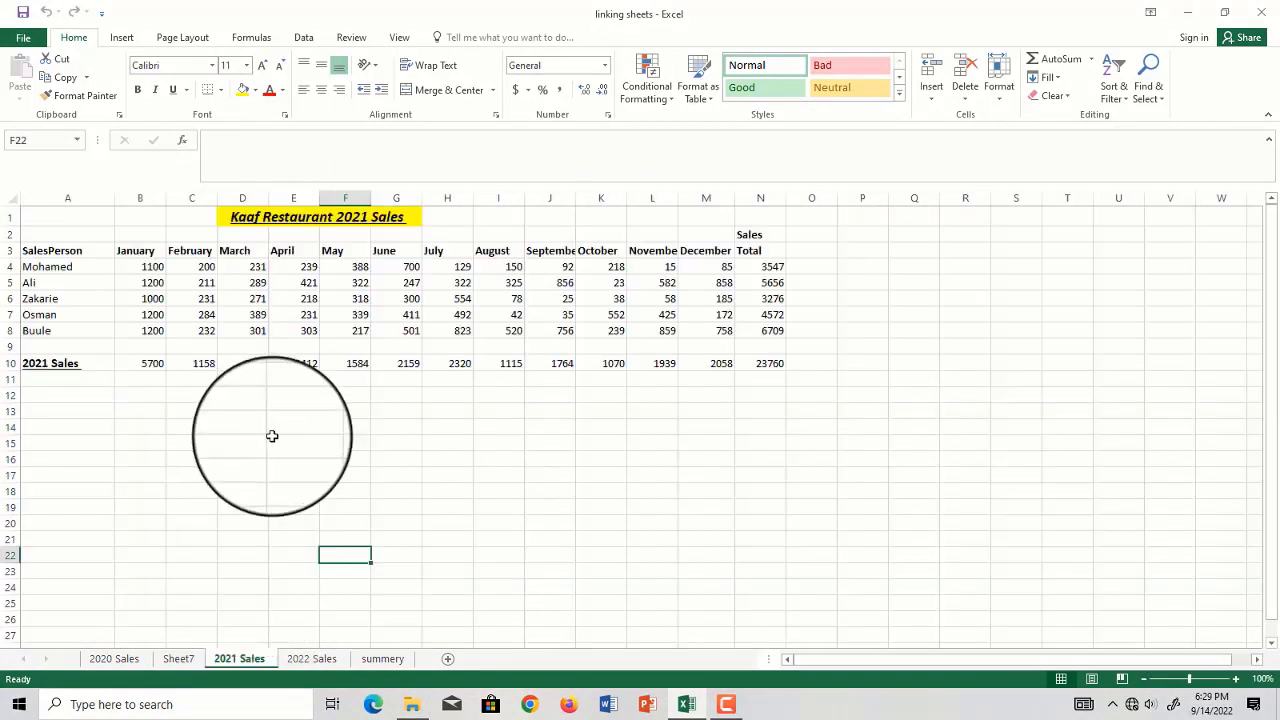
{"action": "left_click_drag", "start_coordinate": [131, 282], "coordinate": [410, 283]}
{"action": "key", "text": "ctrl+c"}
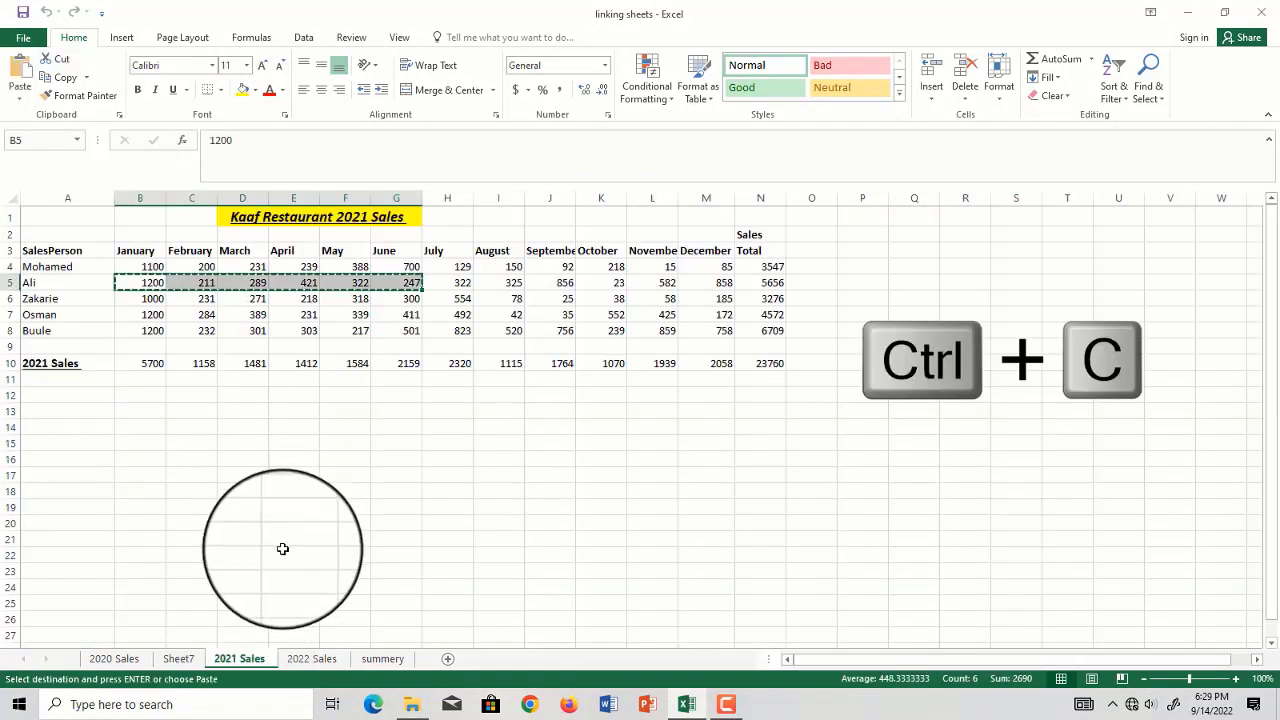
{"action": "left_click", "coordinate": [178, 659]}
{"action": "left_click", "coordinate": [146, 242]}
{"action": "key", "text": "ctrl+v"}
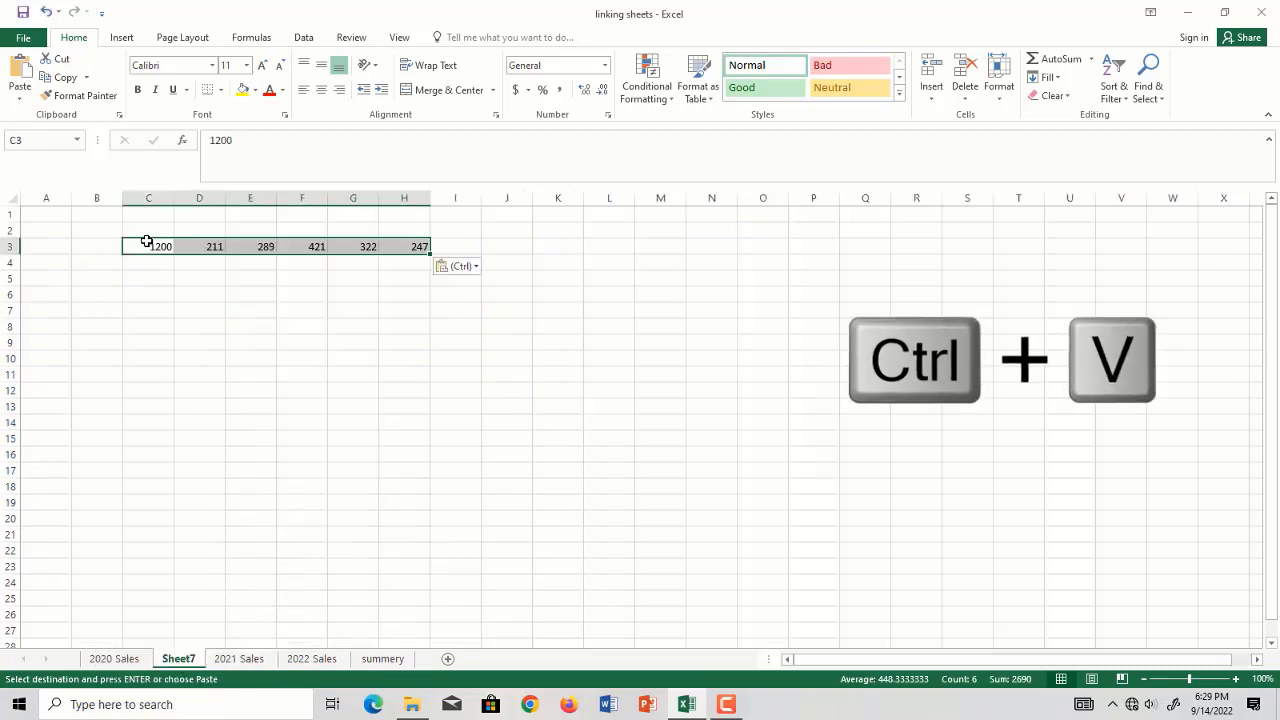
{"action": "left_click", "coordinate": [255, 320]}
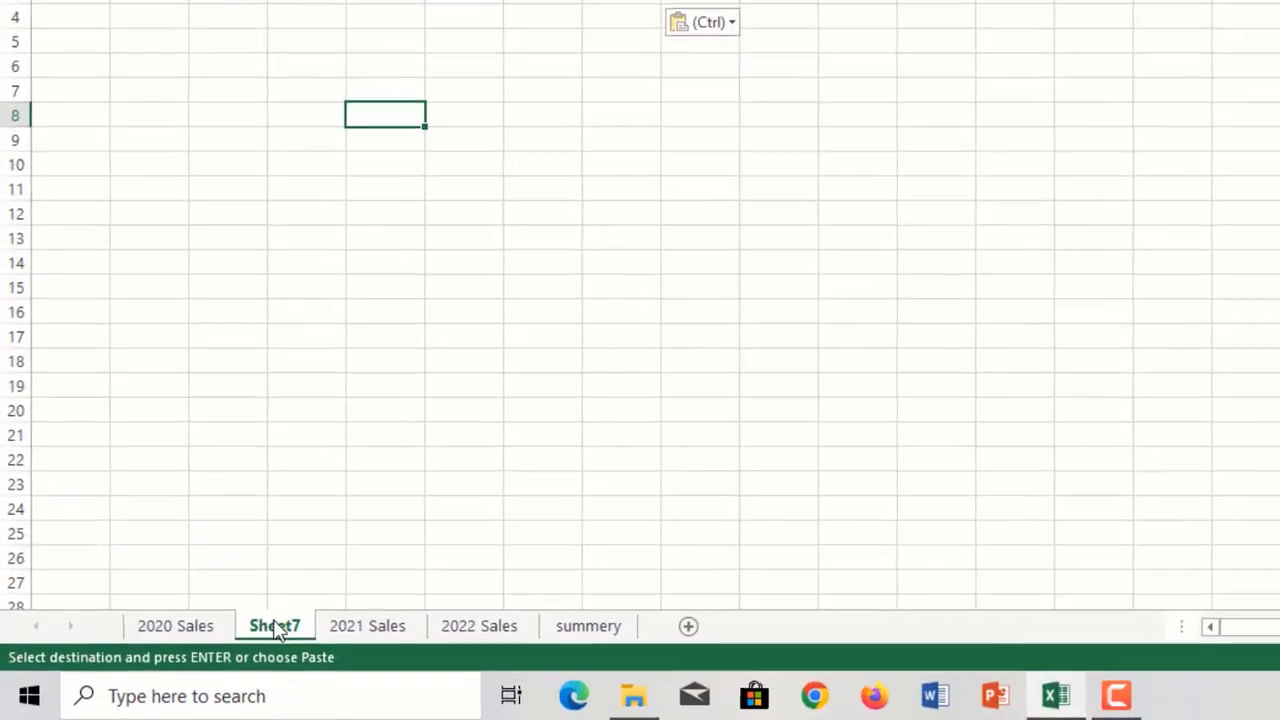
- Move Sheet7 to the end of the linking sheets.xlsx workbook
{"action": "left_click", "coordinate": [283, 622]}
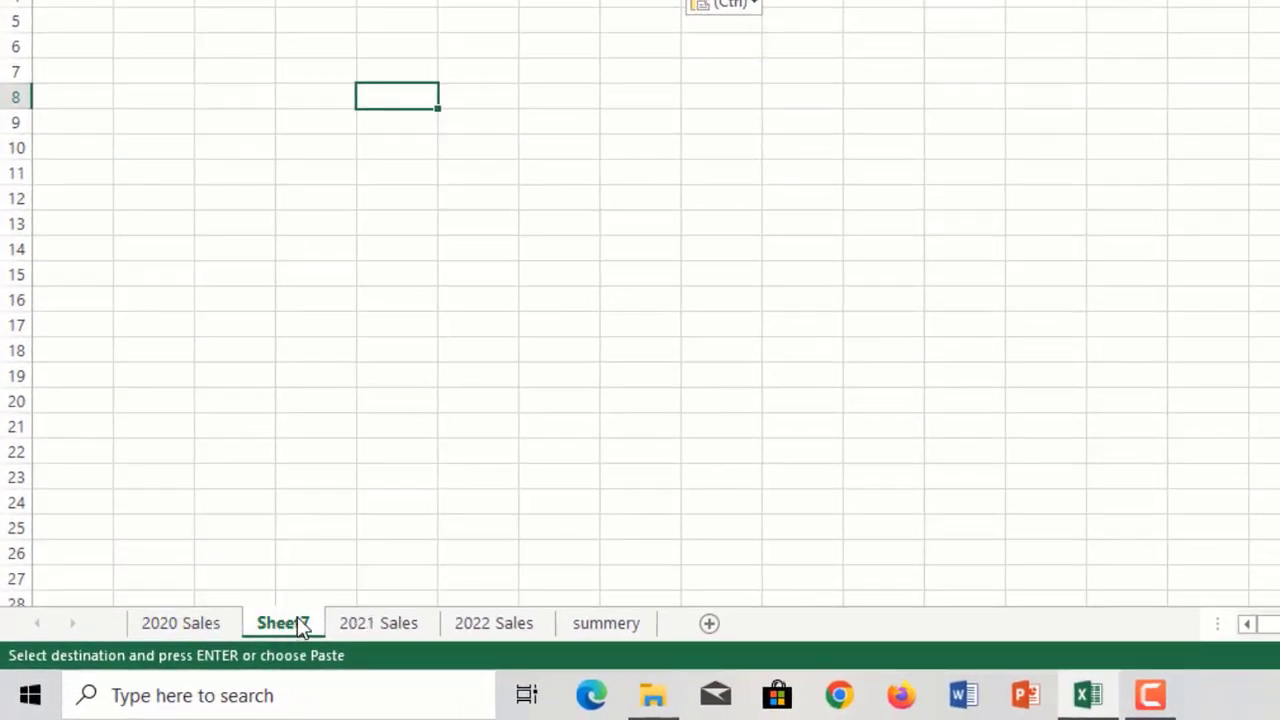
{"action": "right_click", "coordinate": [297, 620]}
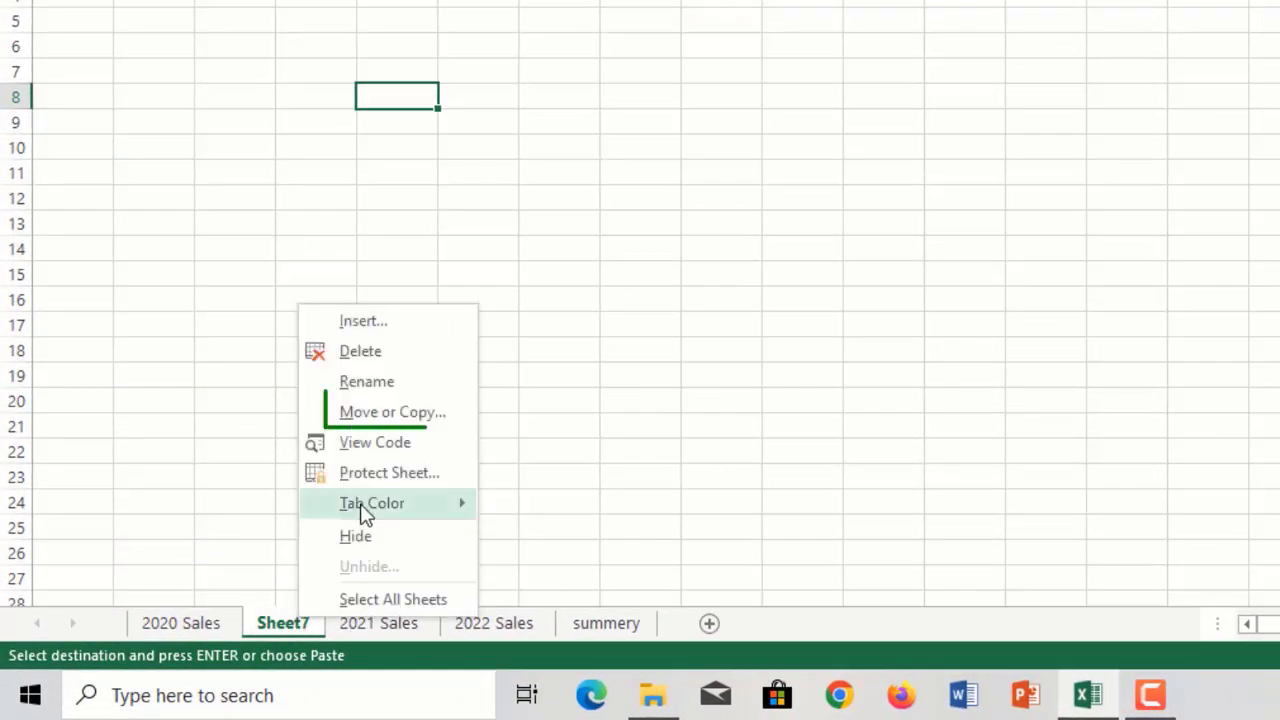
{"action": "left_click", "coordinate": [373, 415]}
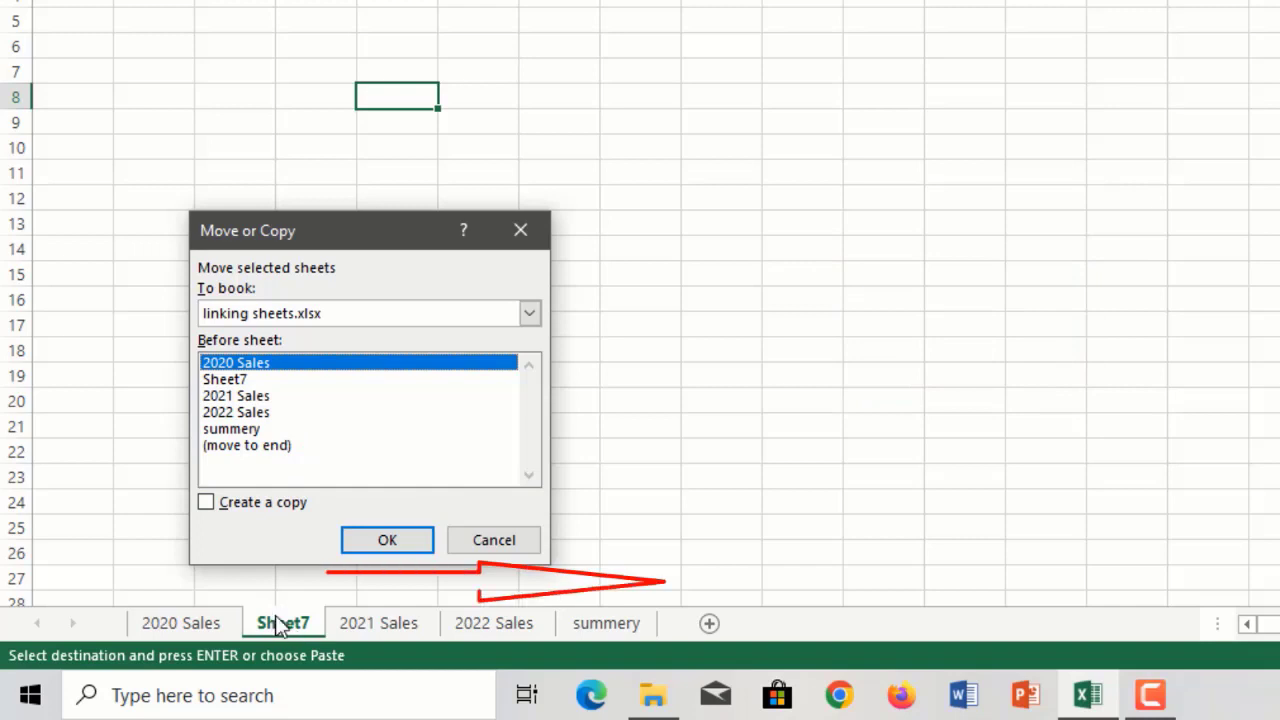
{"action": "left_click", "coordinate": [256, 446]}
{"action": "left_click", "coordinate": [387, 540]}
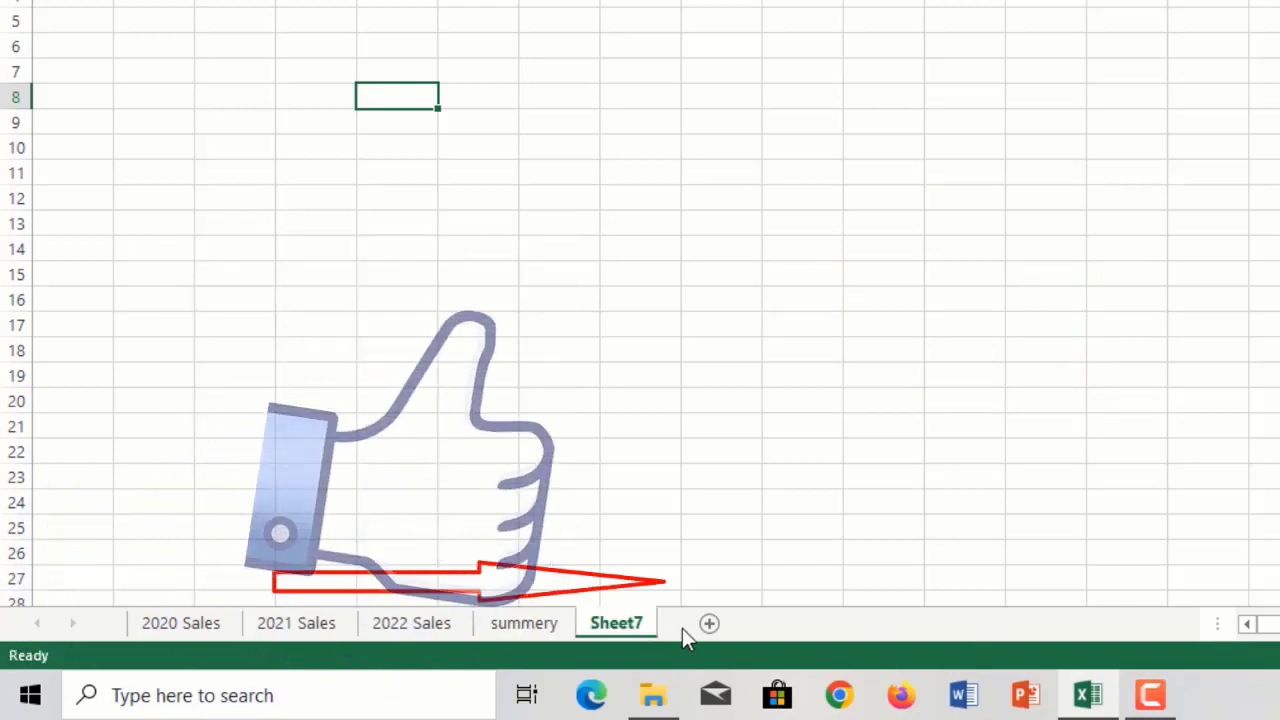
- Create a copy of Sheet7 before the 2020 Sales sheet and compare the copy with the original
{"action": "right_click", "coordinate": [617, 628]}
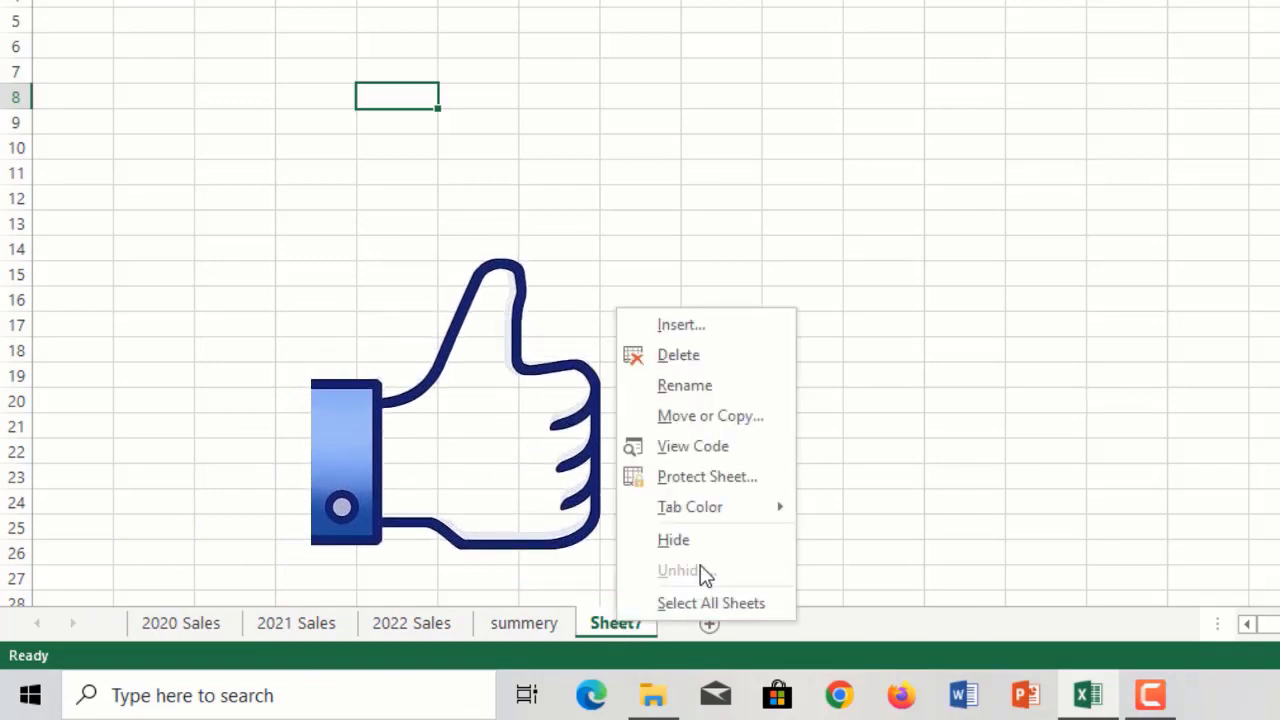
{"action": "left_click", "coordinate": [727, 418]}
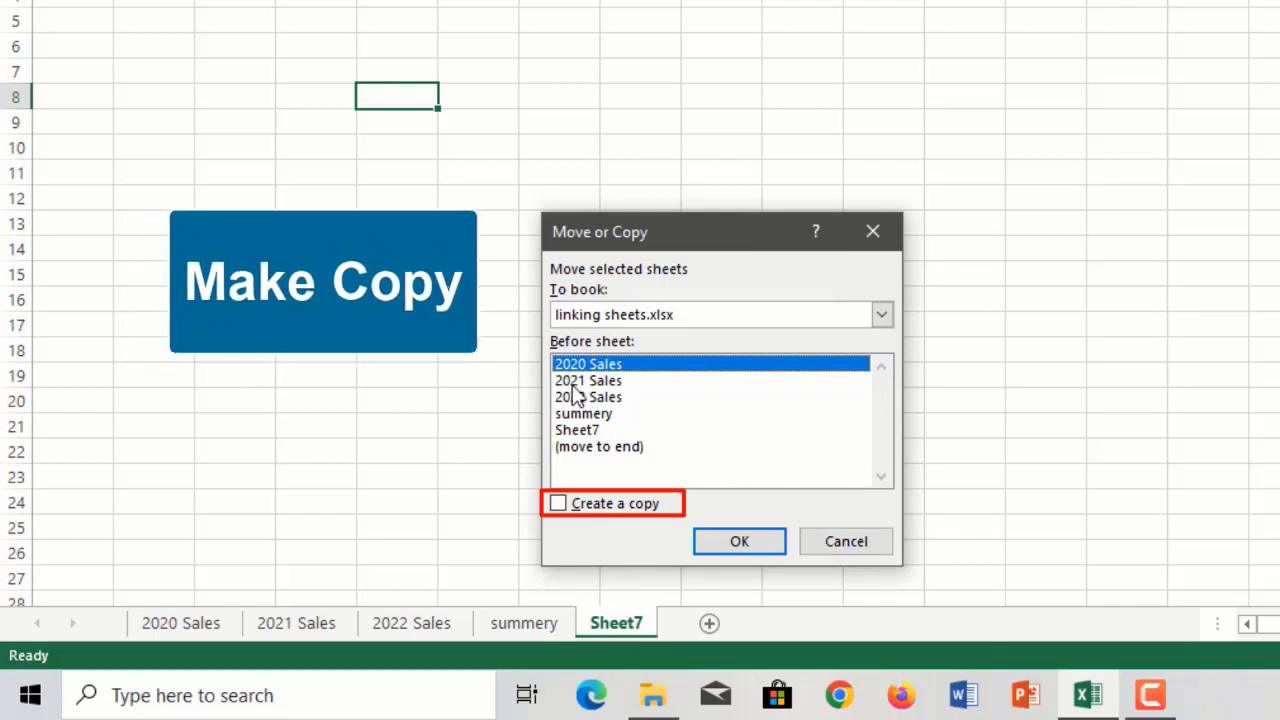
{"action": "left_click", "coordinate": [560, 504]}
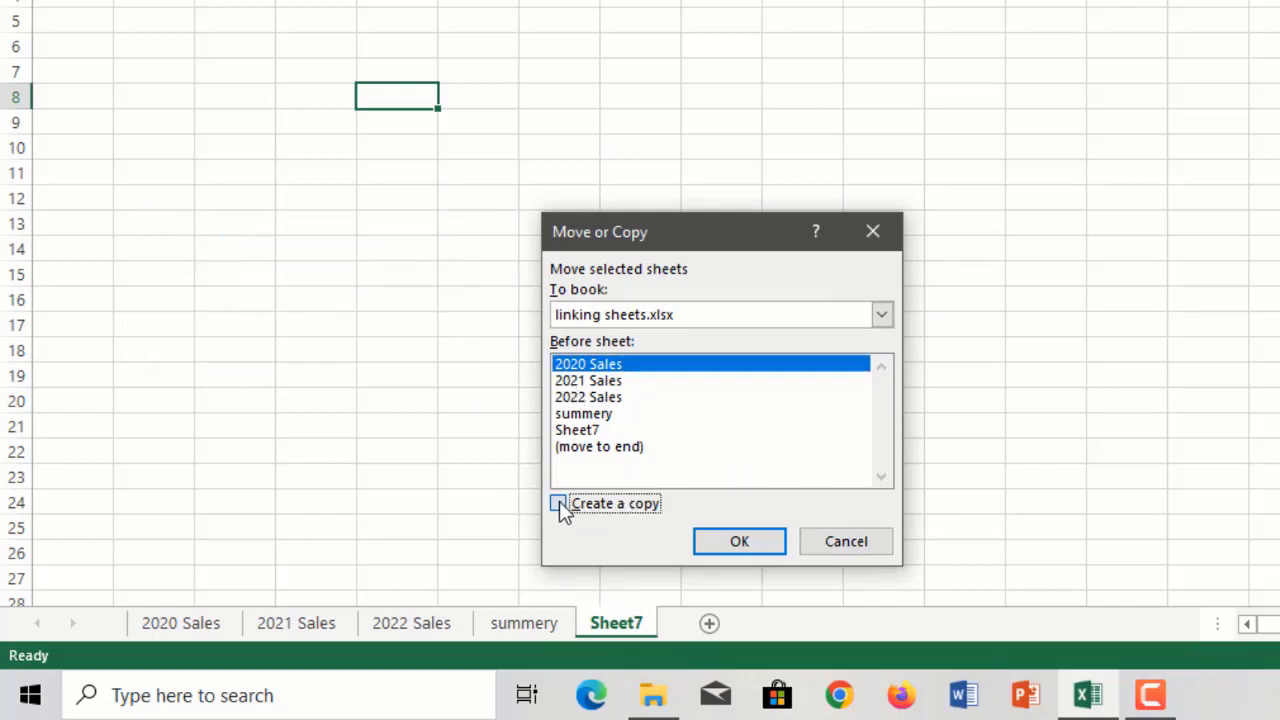
{"action": "left_click", "coordinate": [740, 543]}
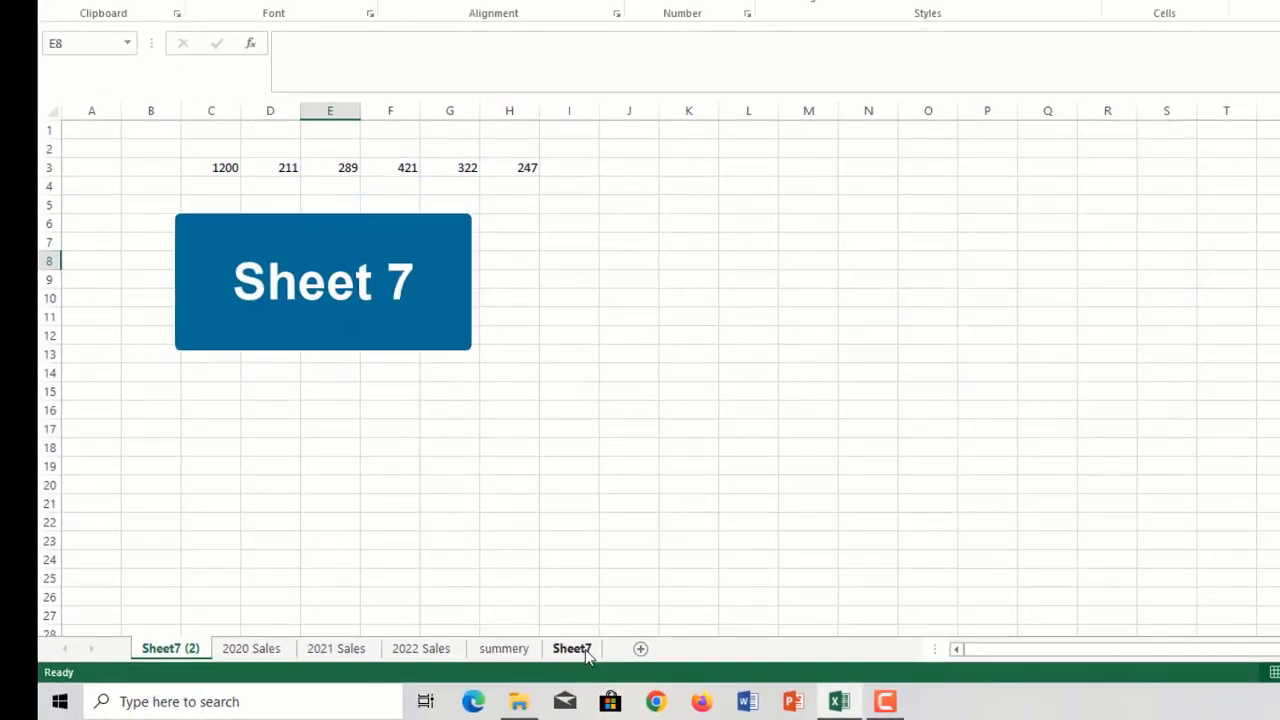
{"action": "left_click", "coordinate": [574, 649]}
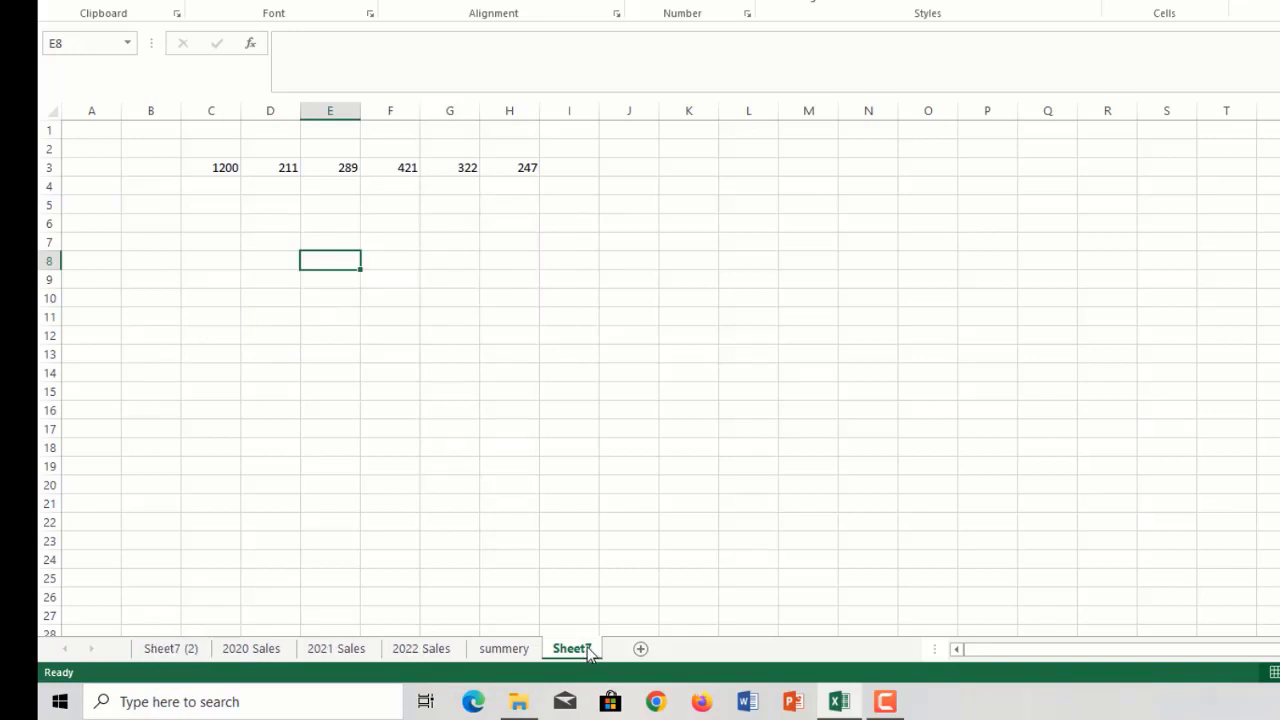
{"action": "left_click", "coordinate": [176, 649]}
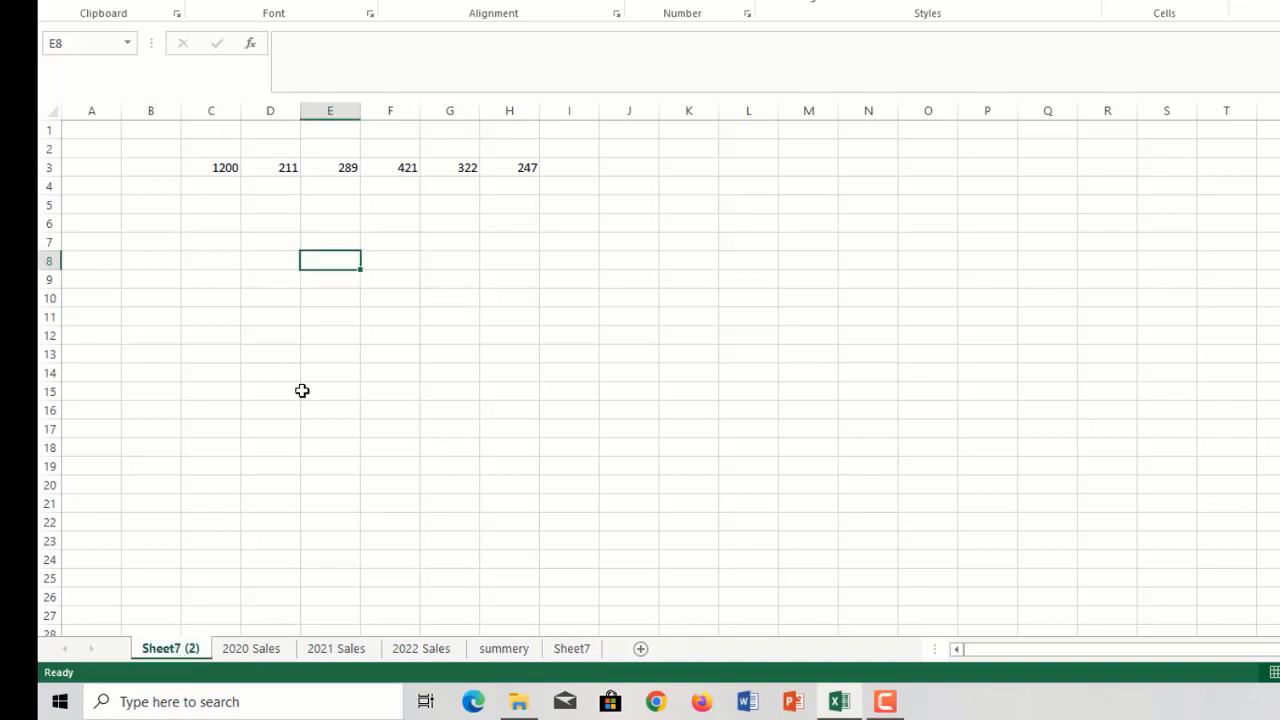
- Delete the original Sheet7 worksheet at the end of the workbook permanently
{"action": "right_click", "coordinate": [567, 649]}
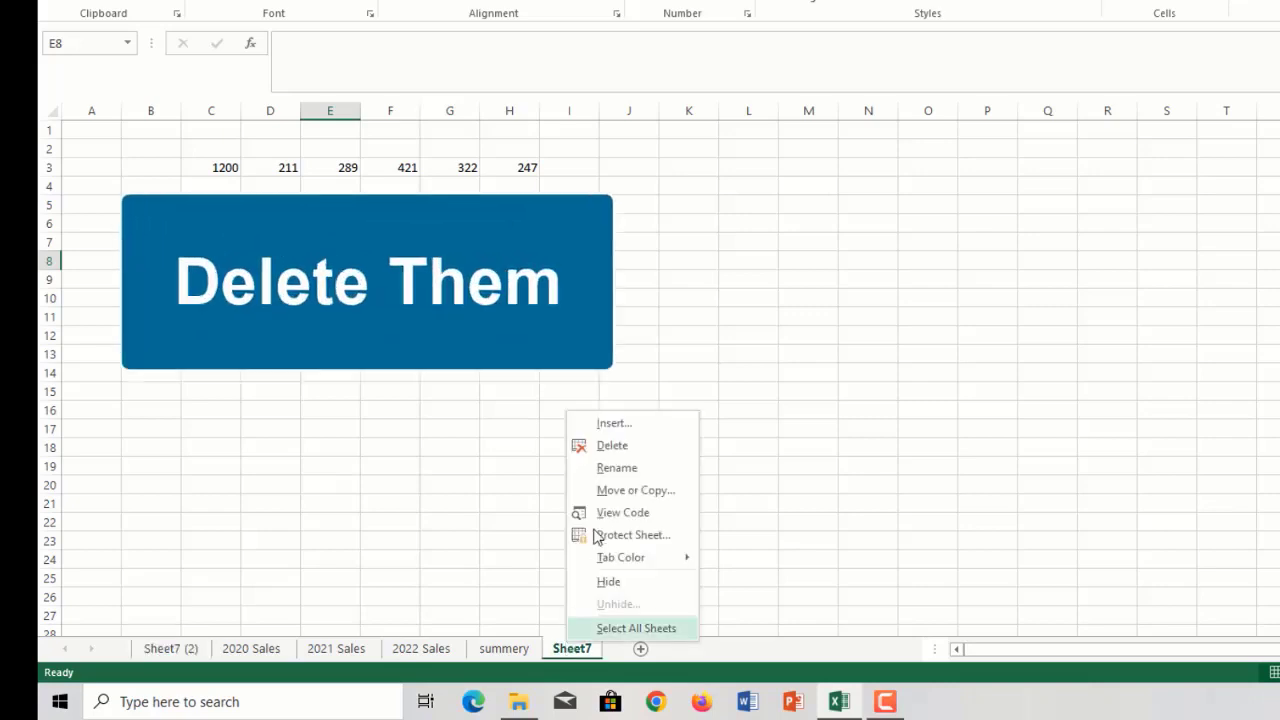
{"action": "left_click", "coordinate": [596, 450]}
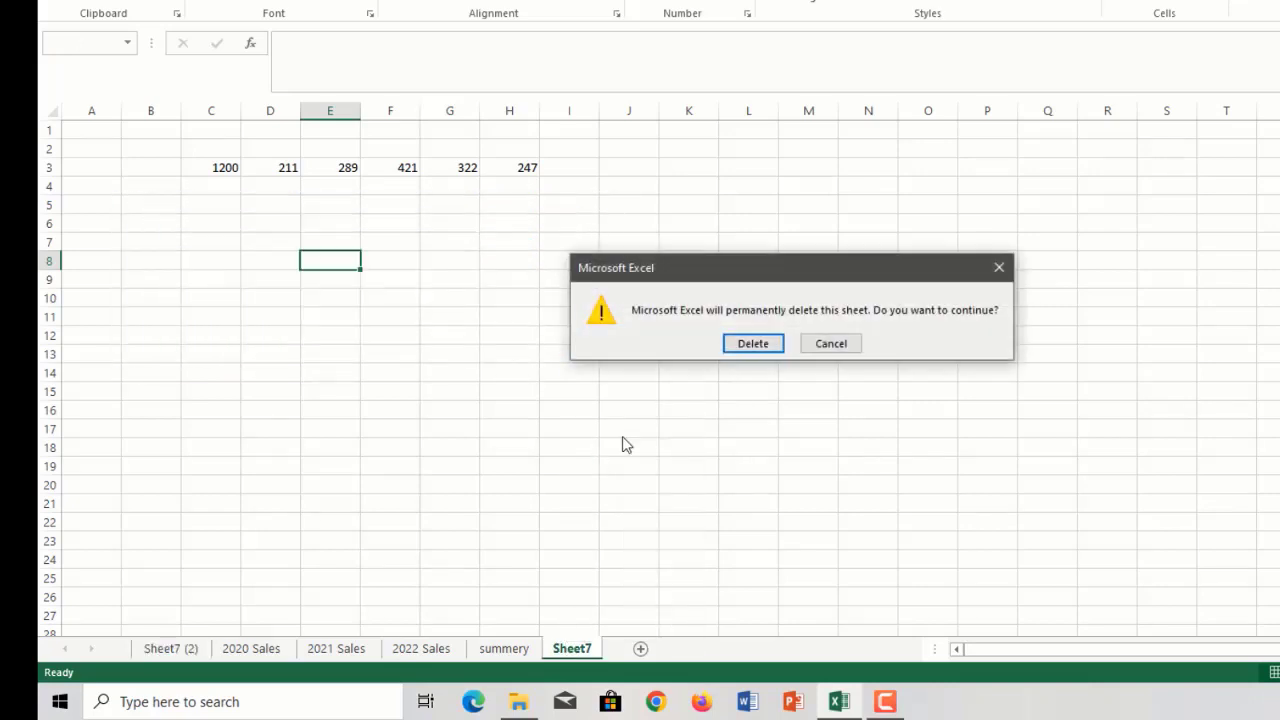
{"action": "left_click", "coordinate": [762, 345]}
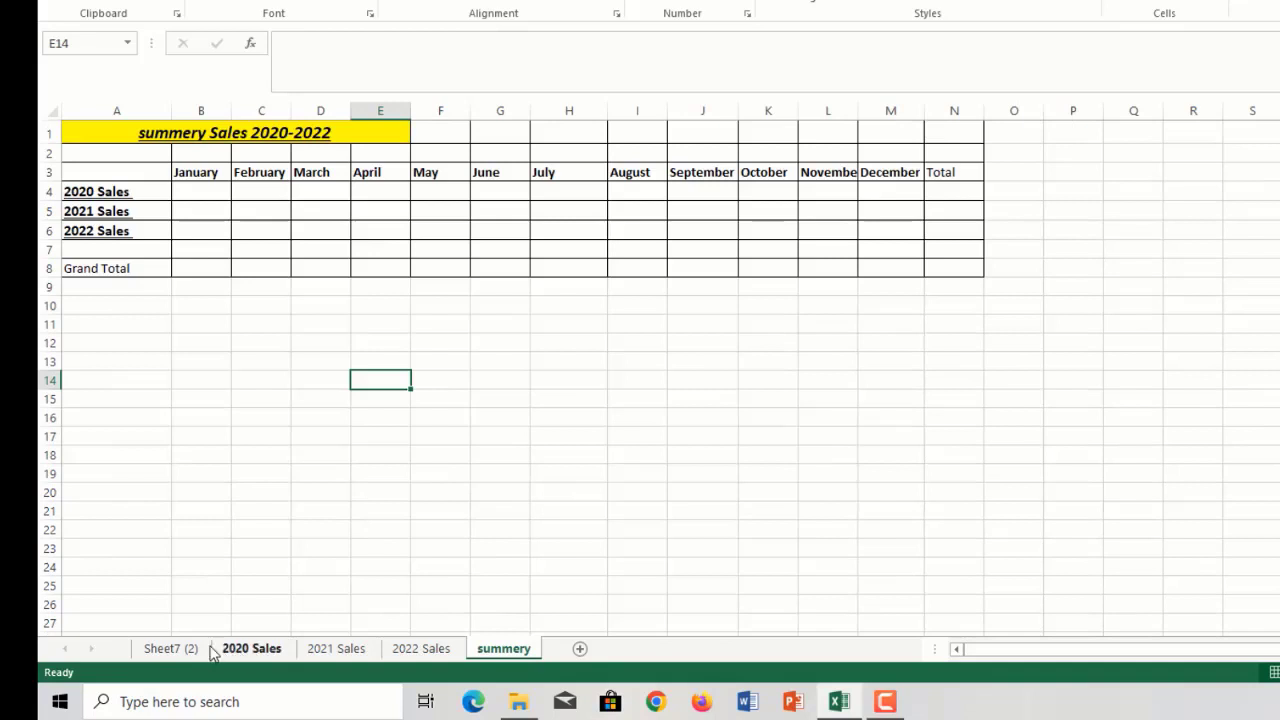
- Delete the copied worksheet Sheet7 (2) from the workbook permanently
{"action": "left_click", "coordinate": [178, 649]}
{"action": "right_click", "coordinate": [179, 650]}
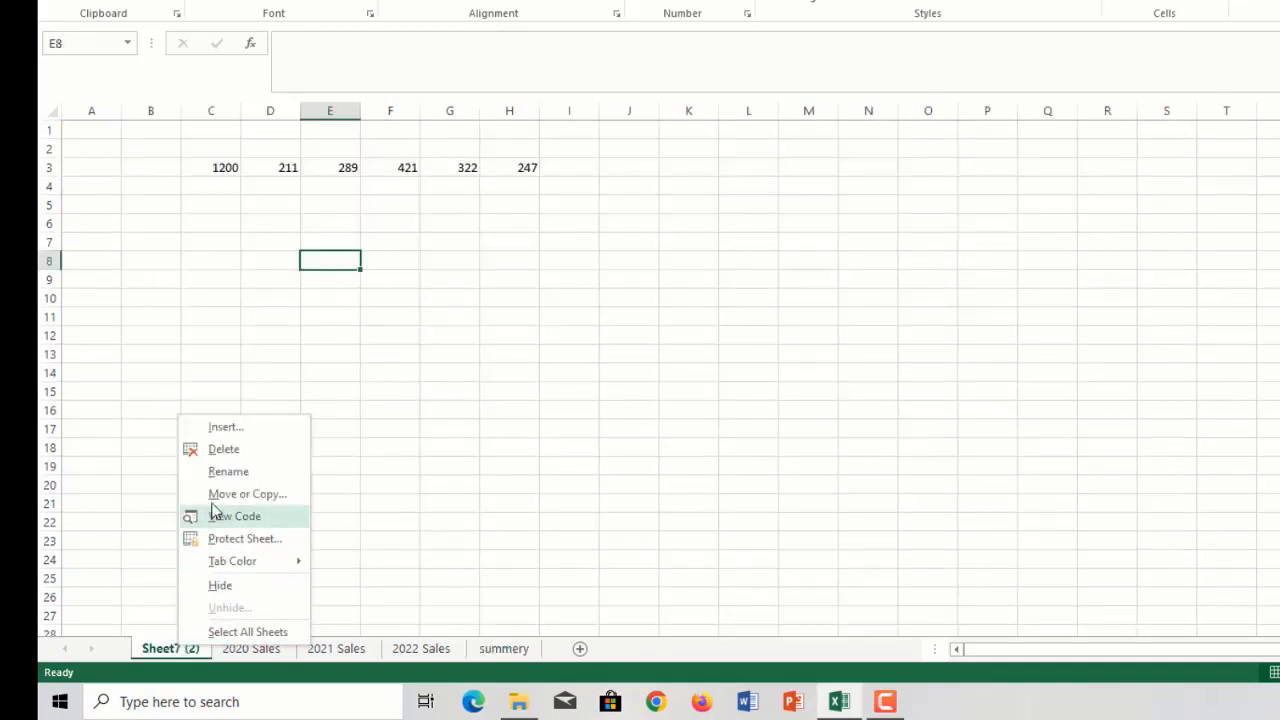
{"action": "left_click", "coordinate": [224, 450]}
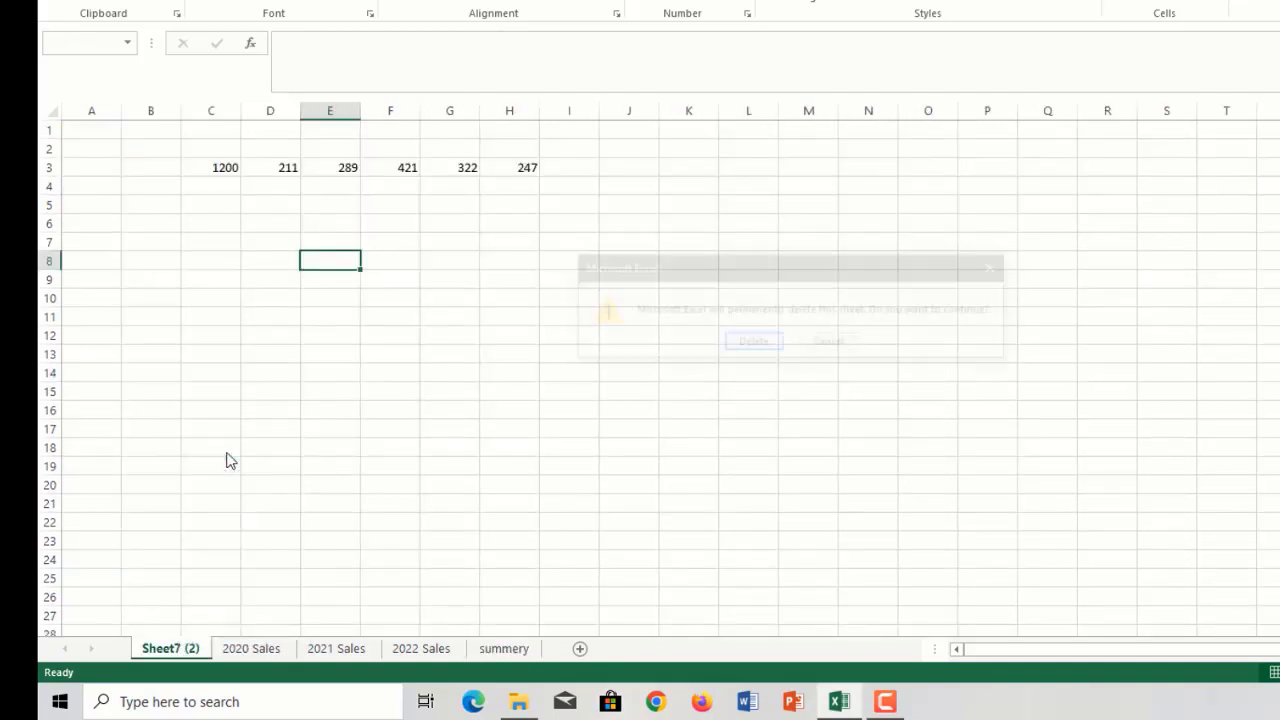
{"action": "left_click", "coordinate": [759, 341]}
{"action": "left_click", "coordinate": [652, 372]}
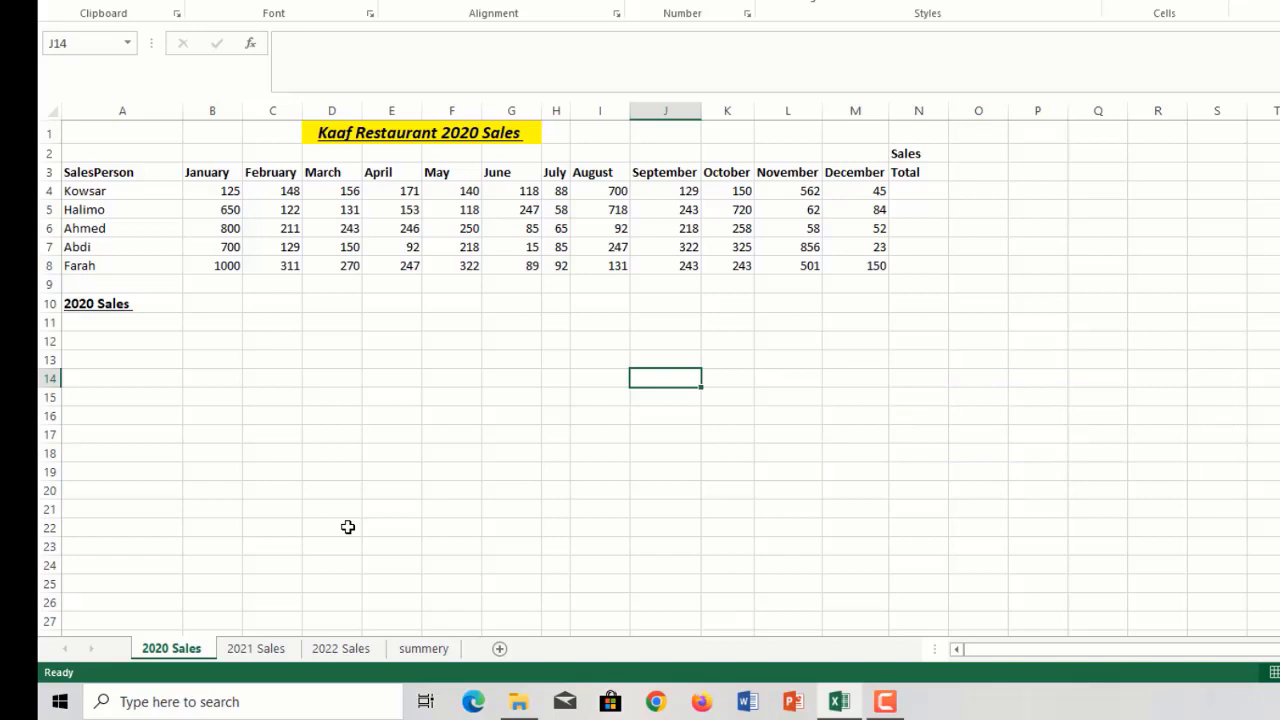
- Total the January sales in B10 of the 2020 Sales sheet with AutoSum, using =SUM(B4:B9)
{"action": "left_click", "coordinate": [211, 303]}
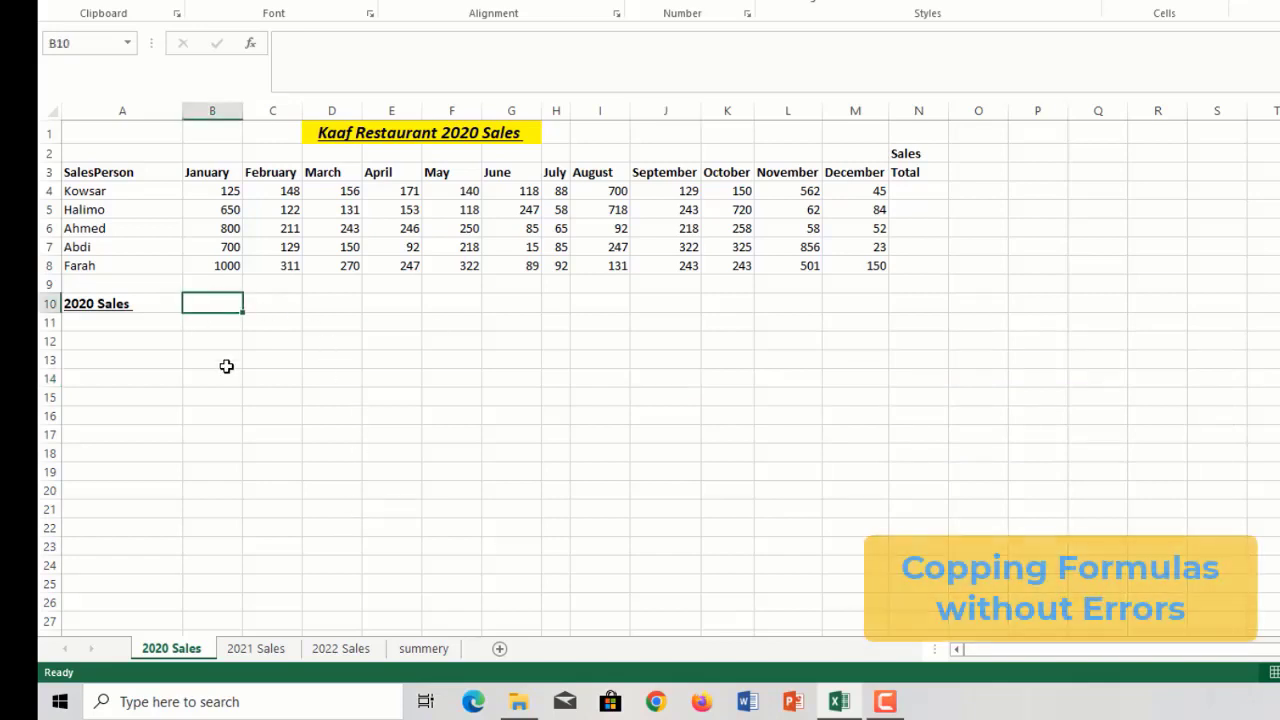
{"action": "left_click_drag", "start_coordinate": [224, 193], "coordinate": [219, 261]}
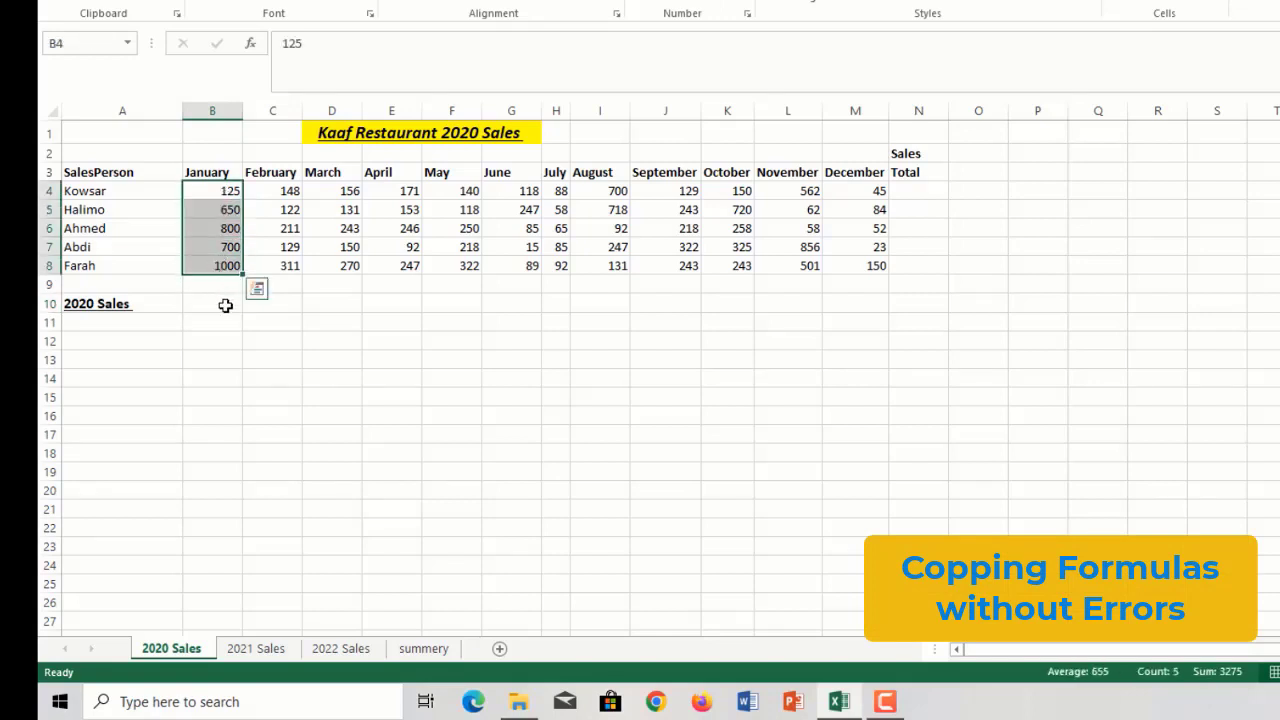
{"action": "left_click", "coordinate": [200, 306]}
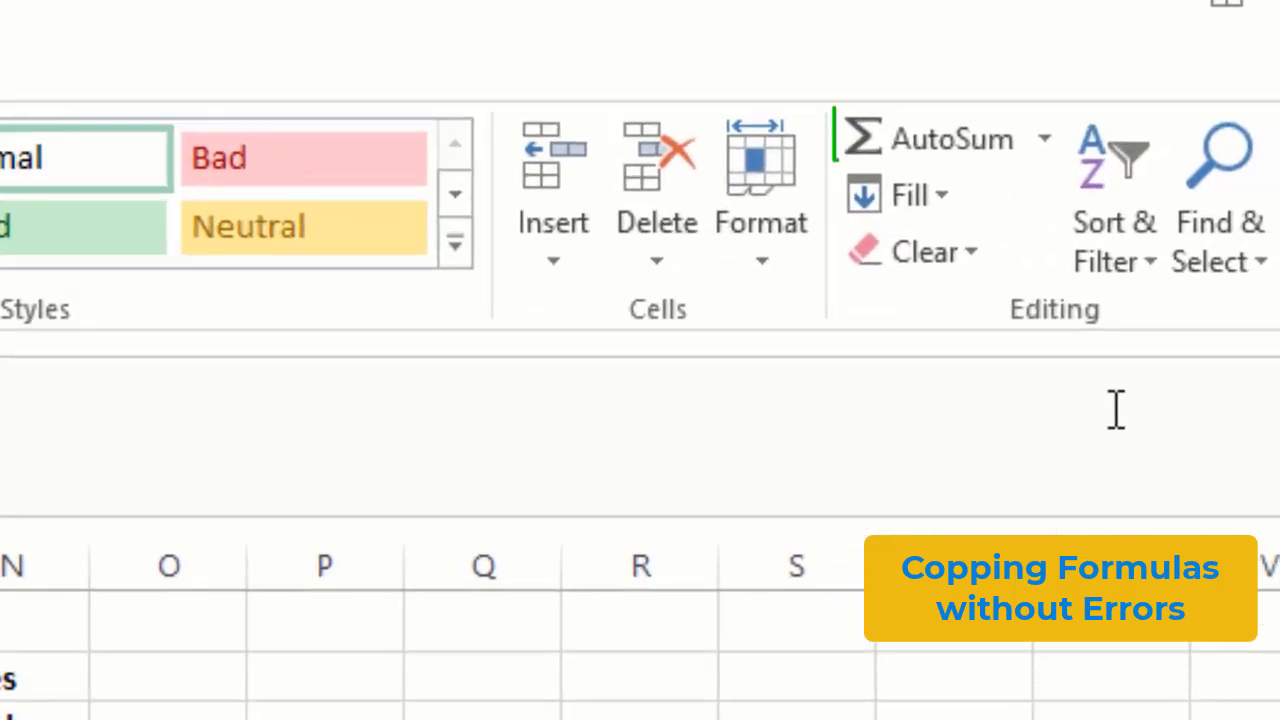
{"action": "left_click", "coordinate": [1000, 150]}
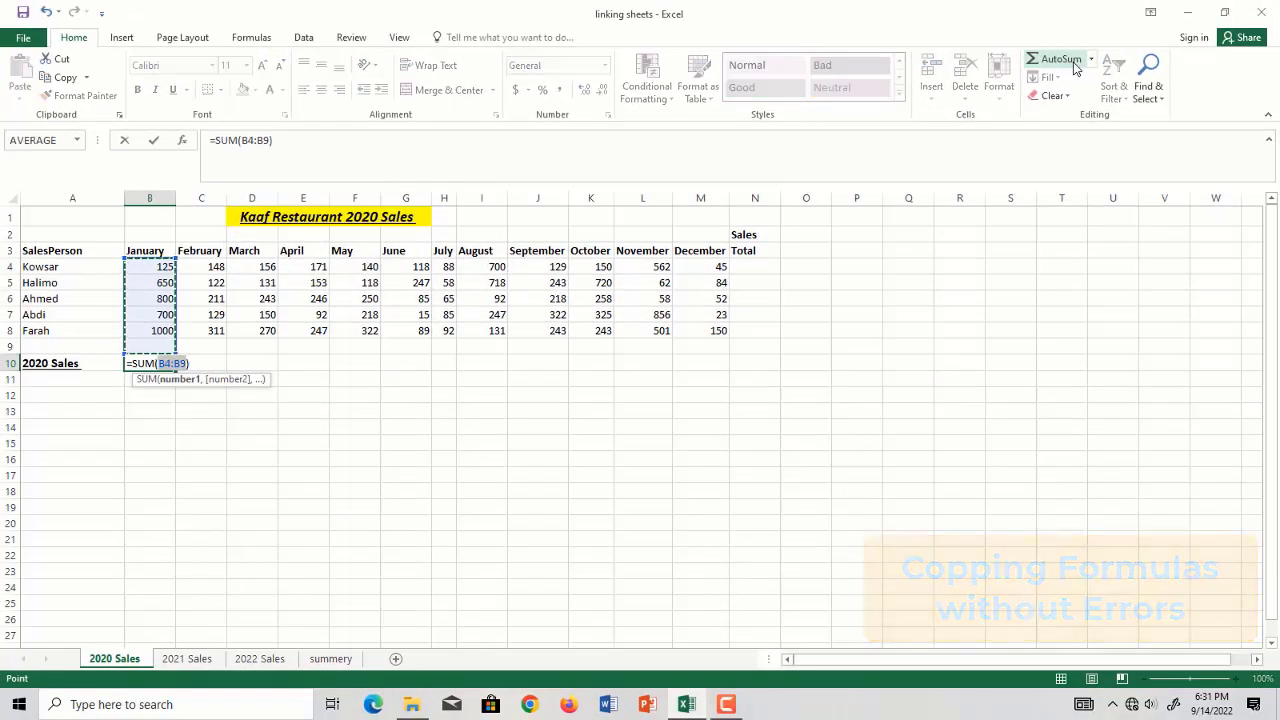
{"action": "key", "text": "Return"}
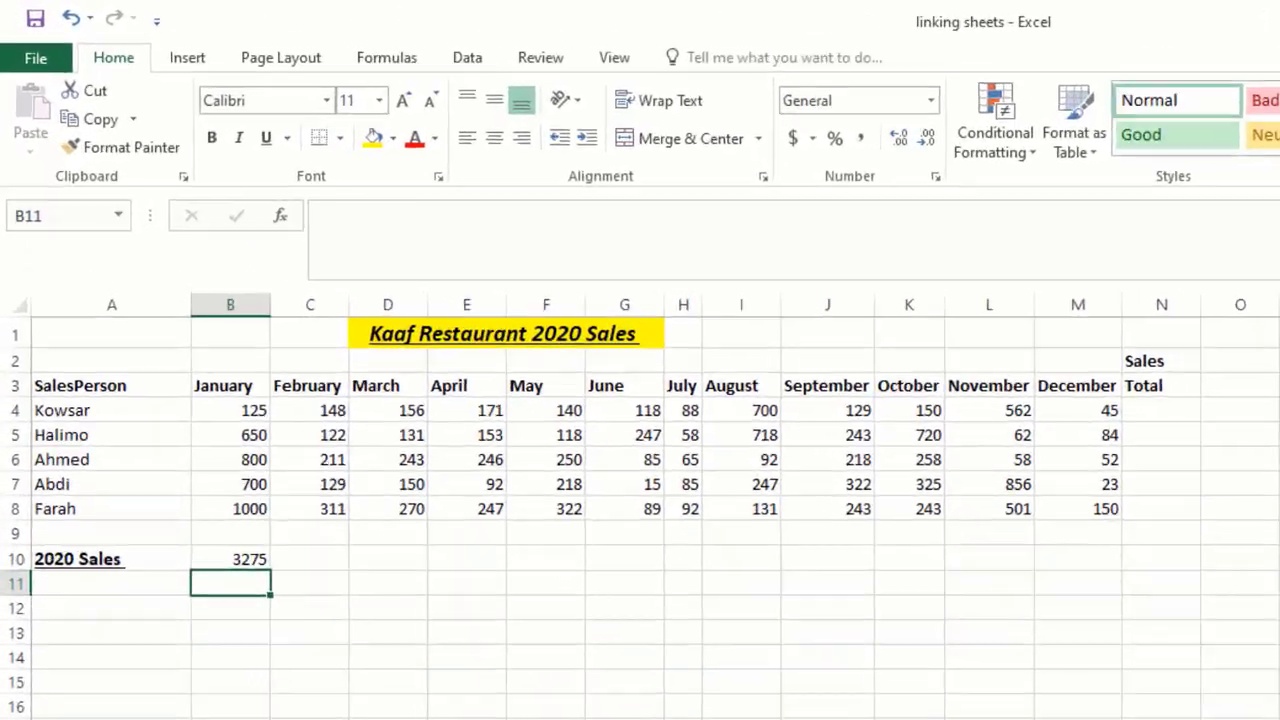
{"action": "key", "text": "Up"}
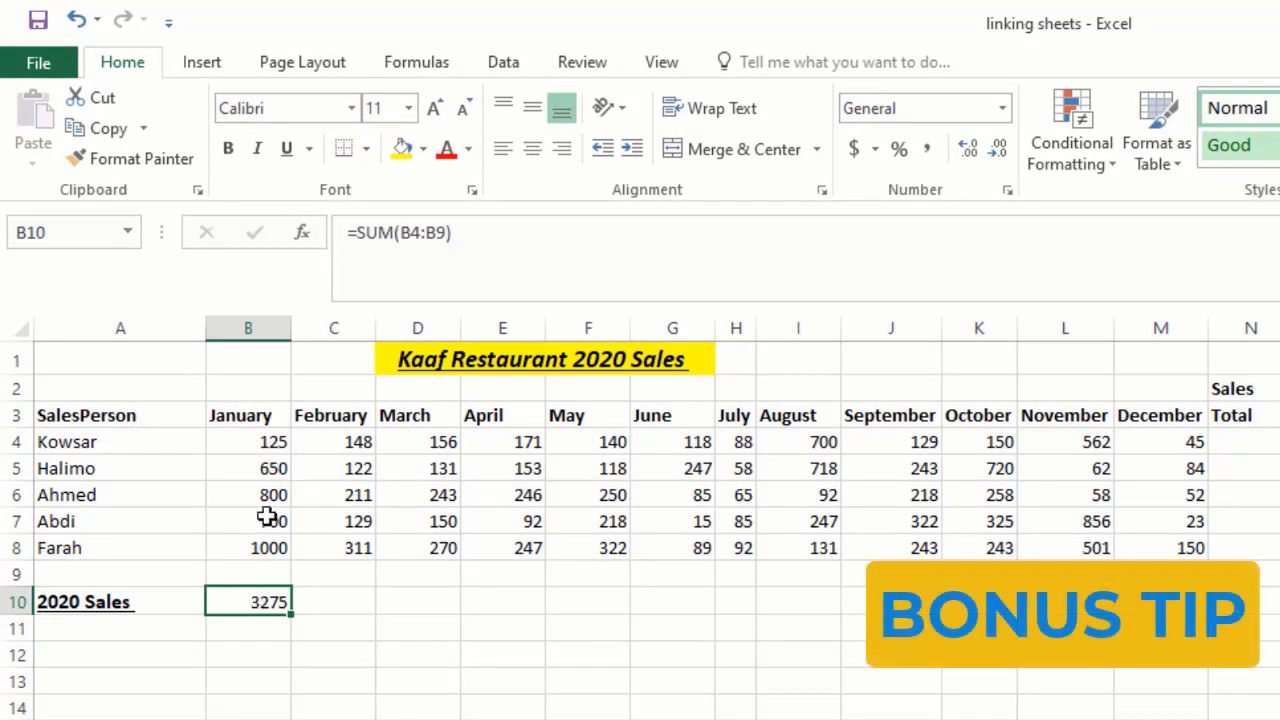
- Fill the January total formula from B10 across the 2020 Sales row to December in M10
{"action": "left_click_drag", "start_coordinate": [275, 441], "coordinate": [284, 547]}
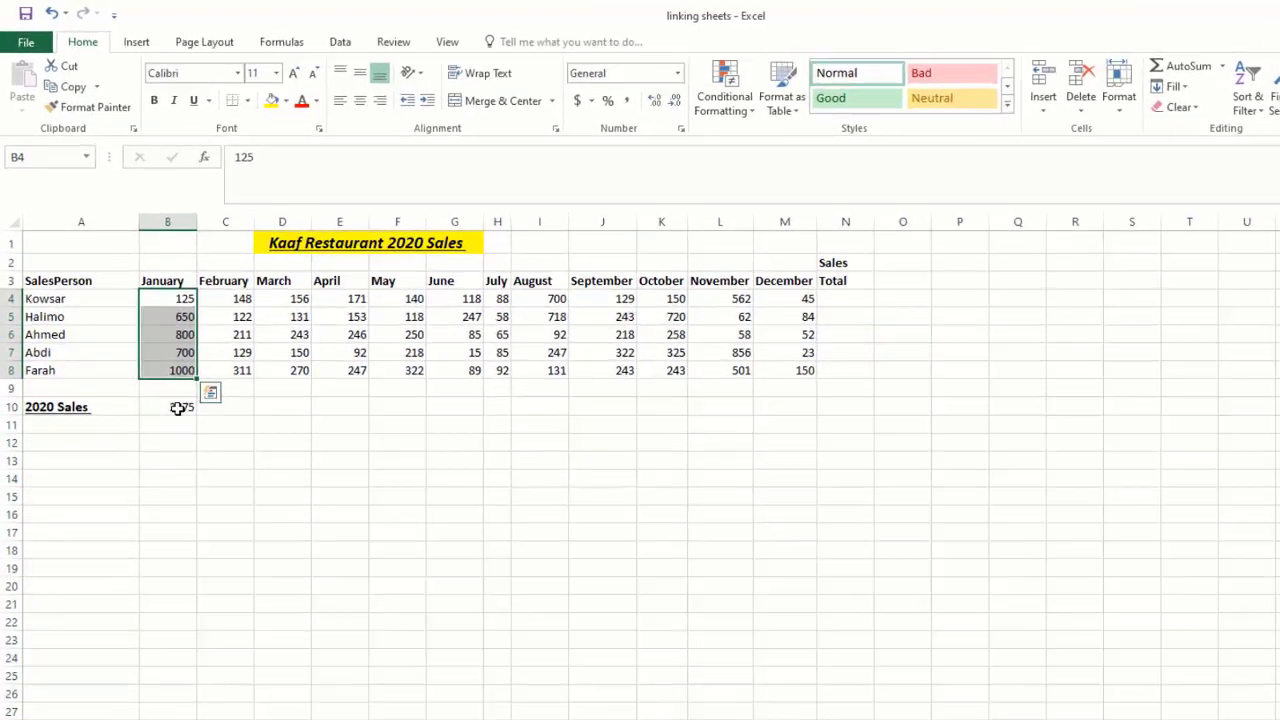
{"action": "left_click", "coordinate": [158, 364]}
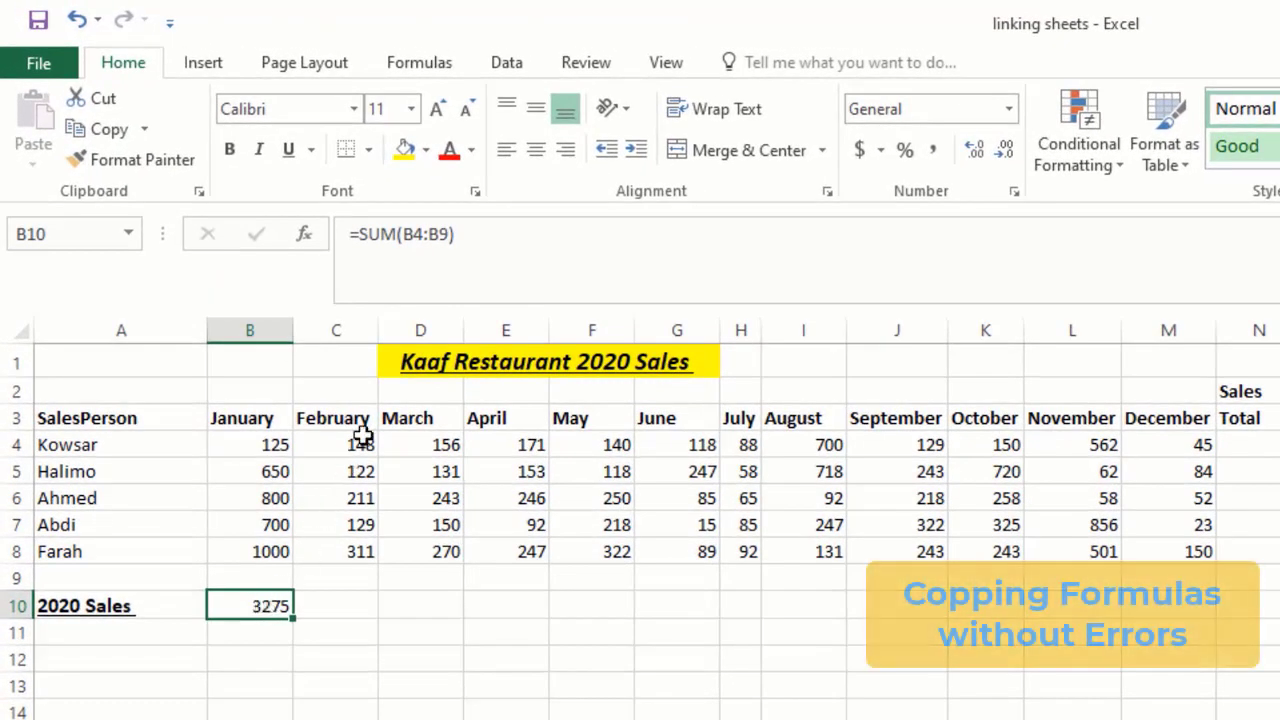
{"action": "left_click_drag", "start_coordinate": [364, 437], "coordinate": [360, 511]}
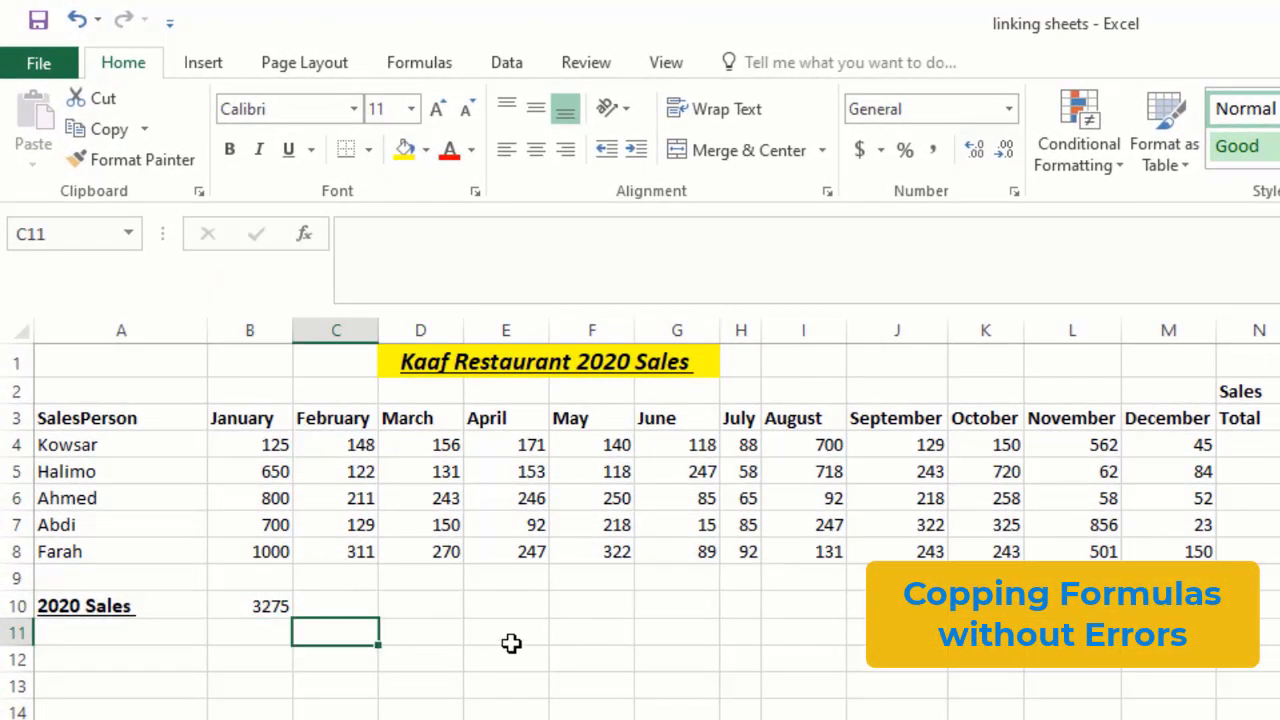
{"action": "left_click", "coordinate": [270, 608]}
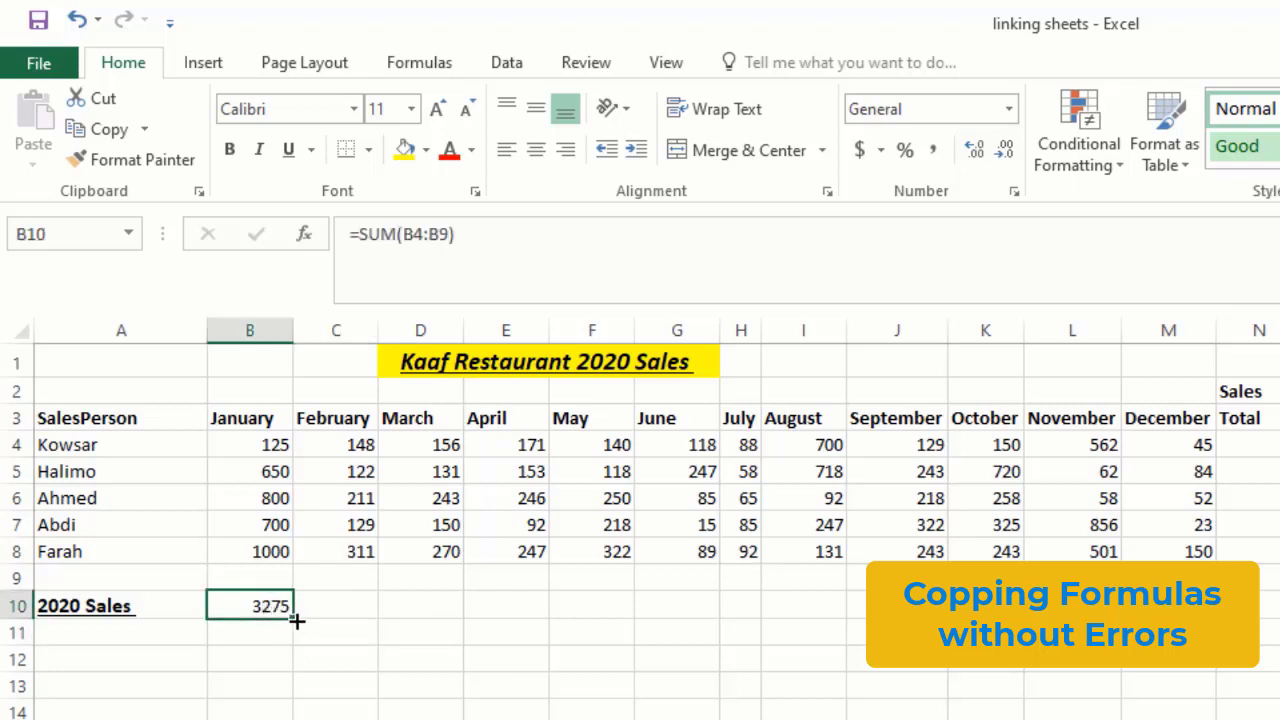
{"action": "left_click_drag", "start_coordinate": [296, 621], "coordinate": [1168, 618]}
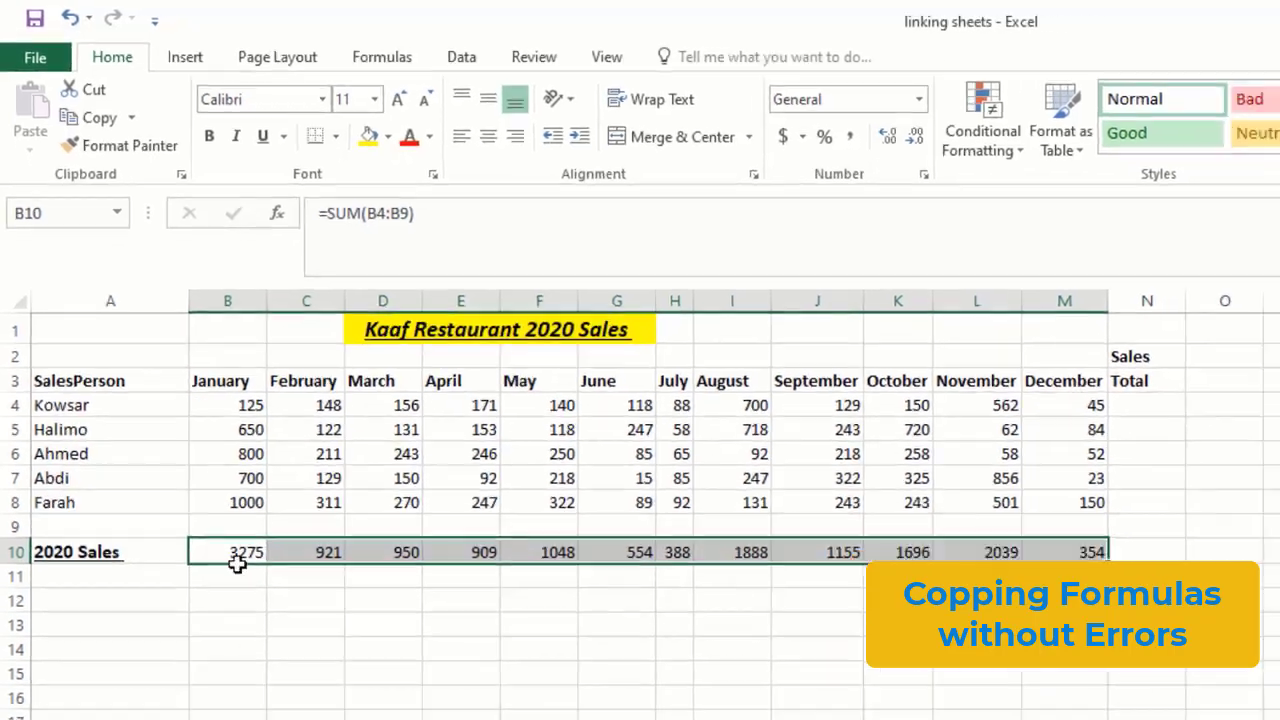
{"action": "left_click", "coordinate": [420, 686]}
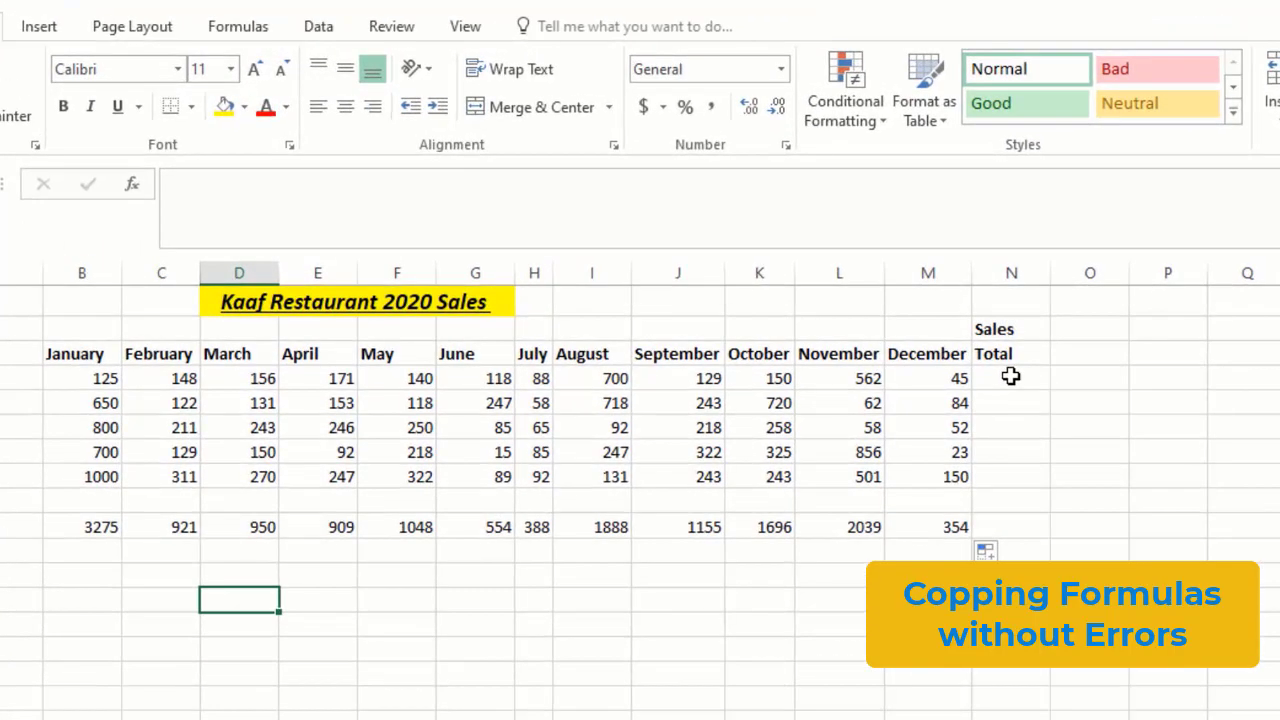
- Total the first salesperson's 2020 sales in N4 with AutoSum as =SUM(B4:M4), and fill the formula down to N8
{"action": "left_click", "coordinate": [762, 268]}
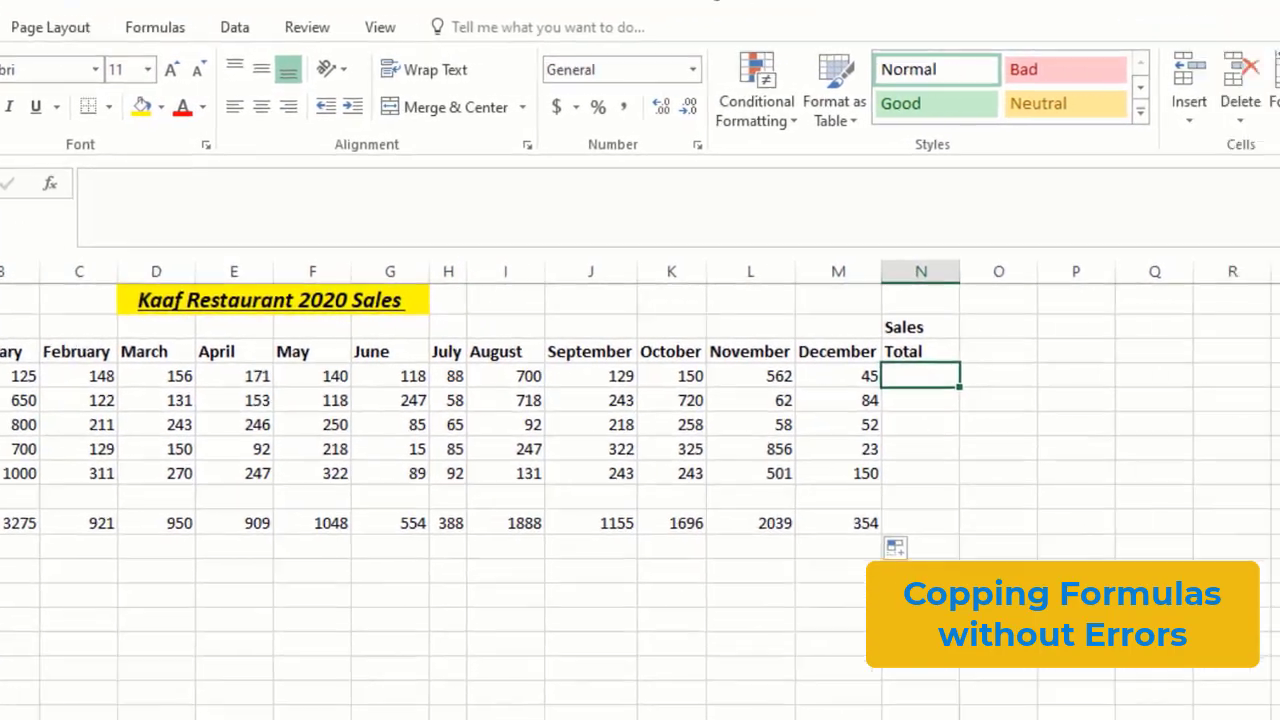
{"action": "left_click", "coordinate": [1118, 66]}
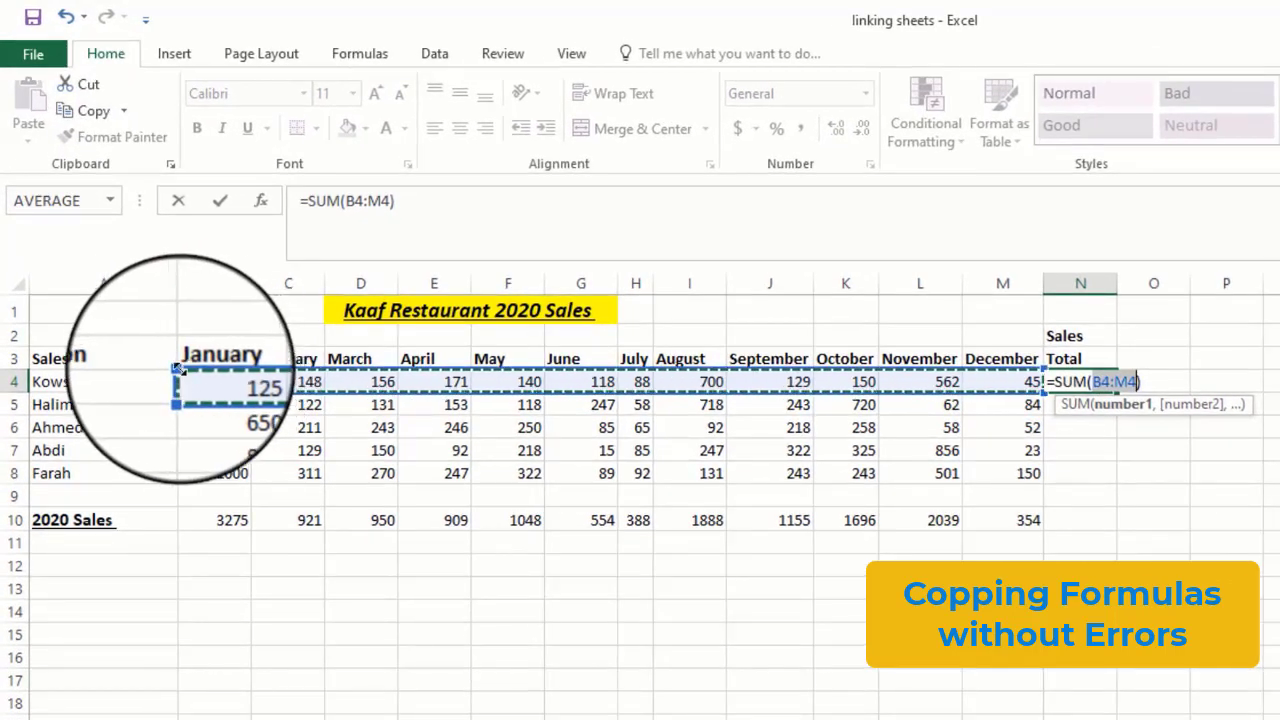
{"action": "left_click", "coordinate": [177, 370]}
{"action": "mouse_move", "coordinate": [177, 370]}
{"action": "left_mouse_down"}
{"action": "mouse_move", "coordinate": [330, 372]}
{"action": "mouse_move", "coordinate": [420, 392]}
{"action": "mouse_move", "coordinate": [177, 393]}
{"action": "left_mouse_up"}
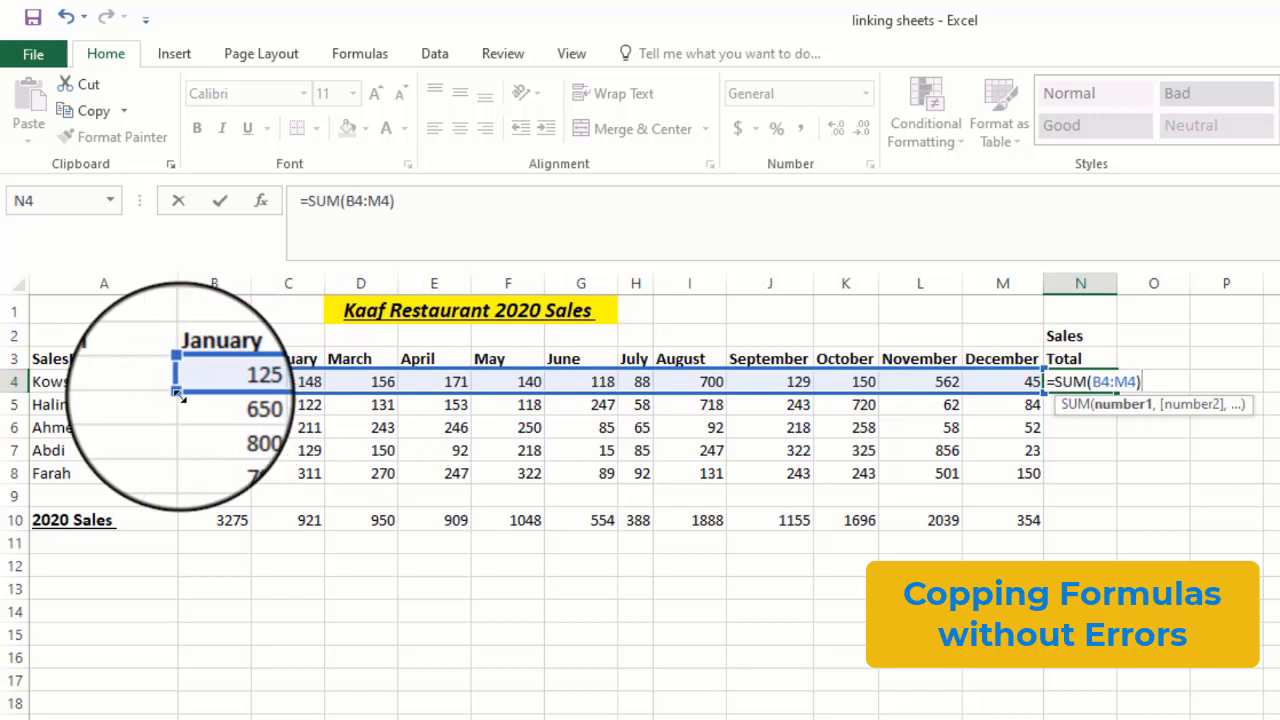
{"action": "key", "text": "Return"}
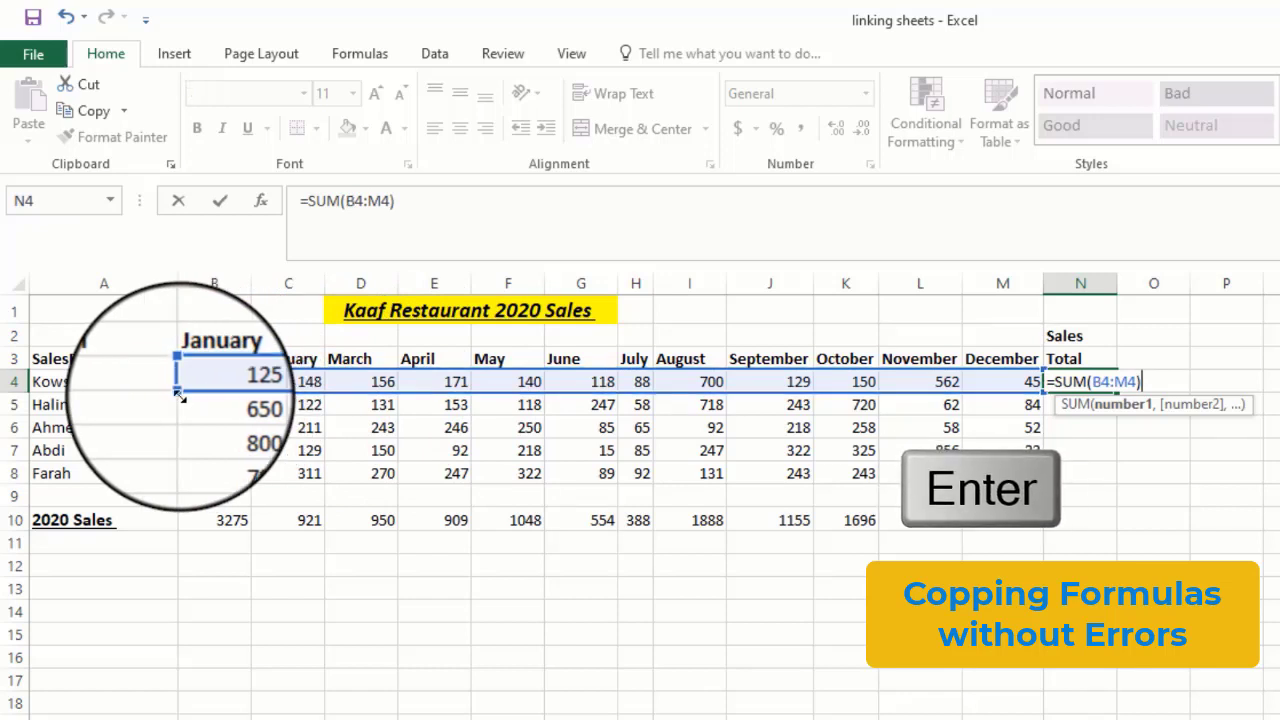
{"action": "left_click", "coordinate": [1100, 382]}
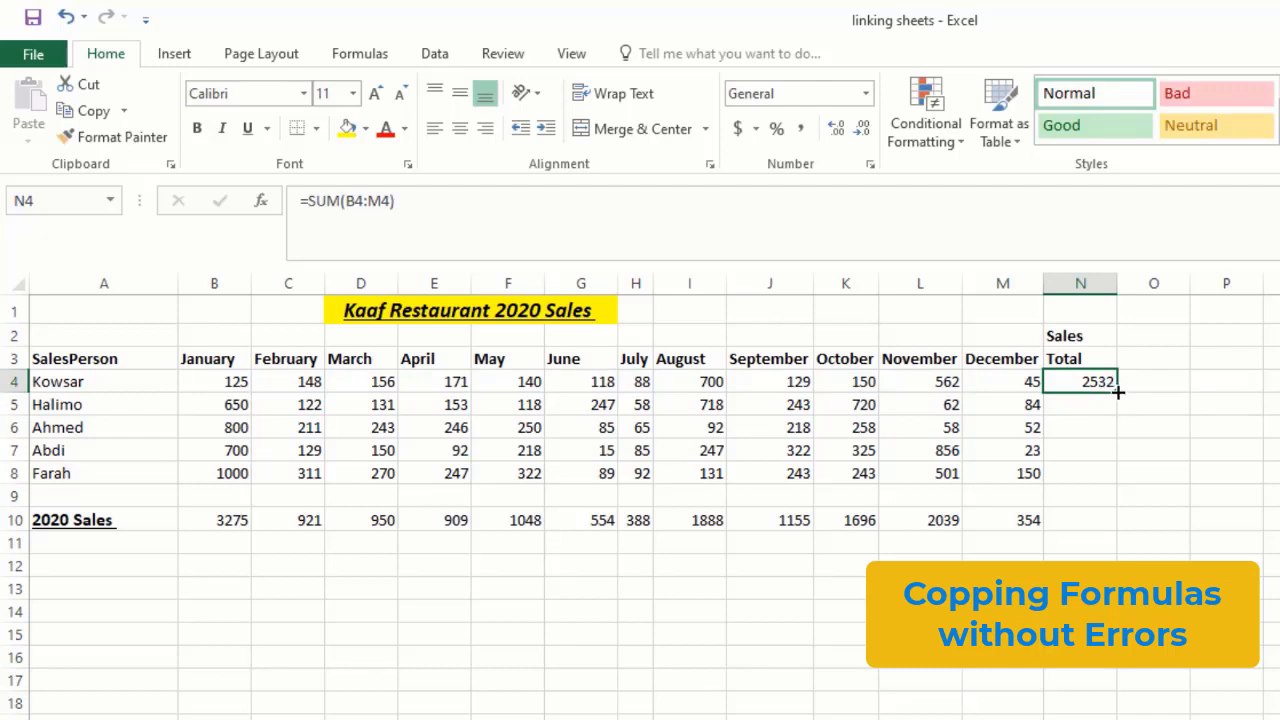
{"action": "left_click_drag", "start_coordinate": [1108, 413], "coordinate": [1095, 488]}
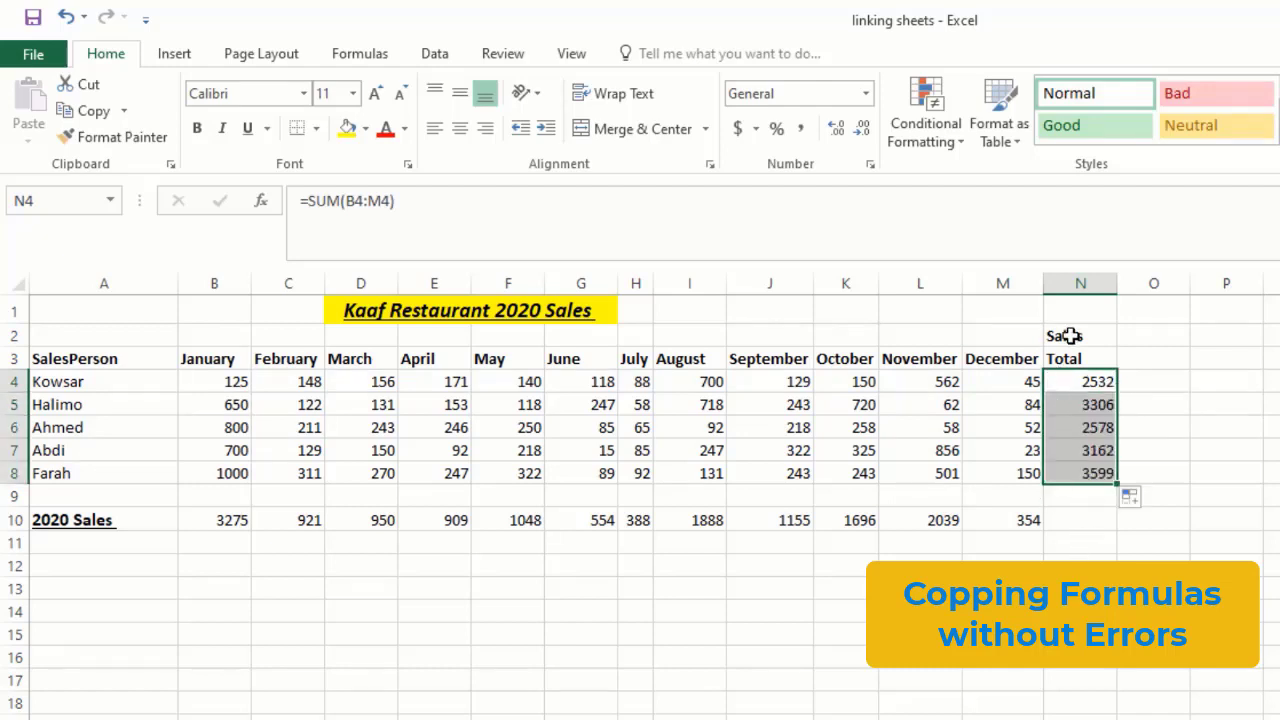
- Fill the December total formula from M10 into N10 to get the grand total of 2020 sales
{"action": "left_click", "coordinate": [1068, 522]}
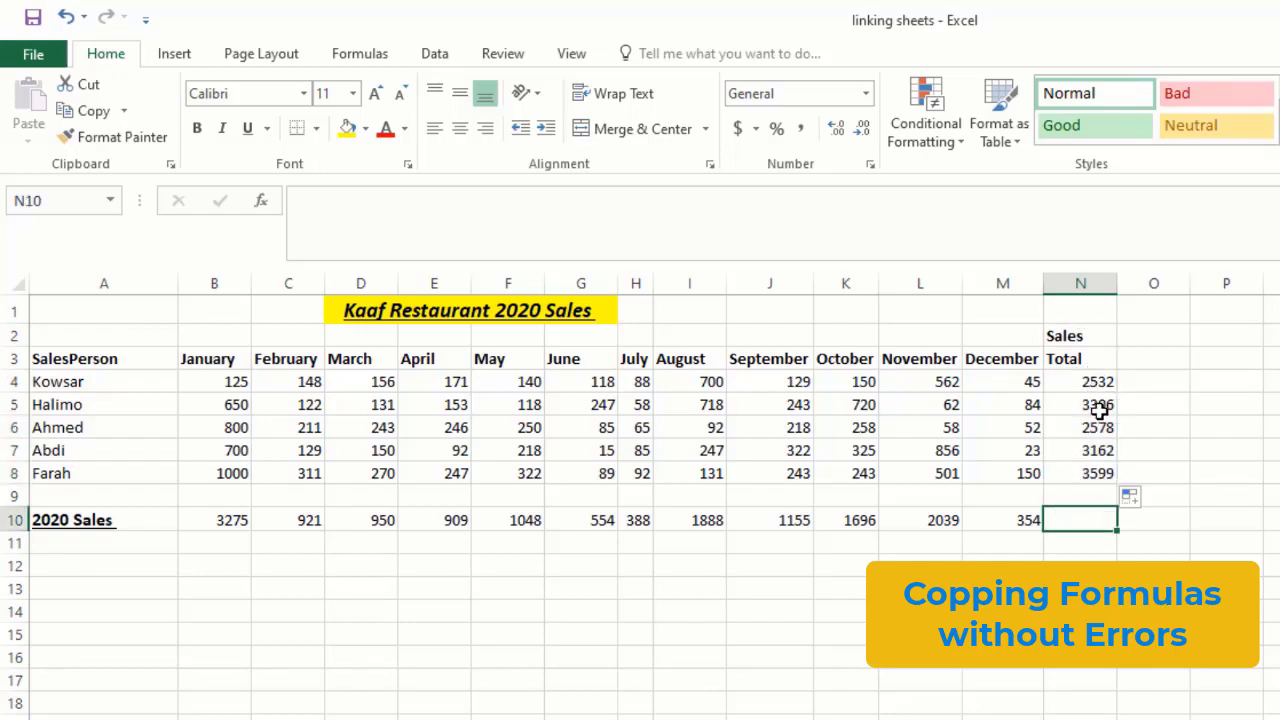
{"action": "left_click_drag", "start_coordinate": [1090, 381], "coordinate": [1090, 473]}
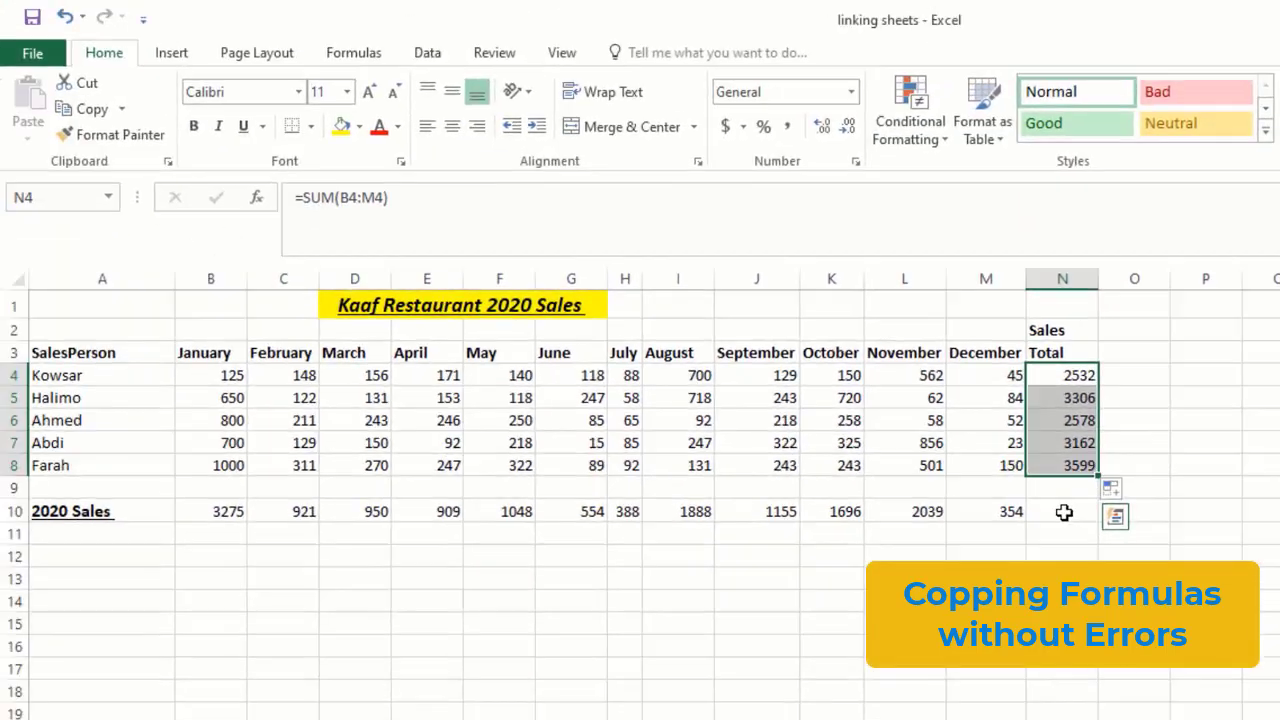
{"action": "left_click", "coordinate": [1064, 512]}
{"action": "left_click", "coordinate": [1017, 513]}
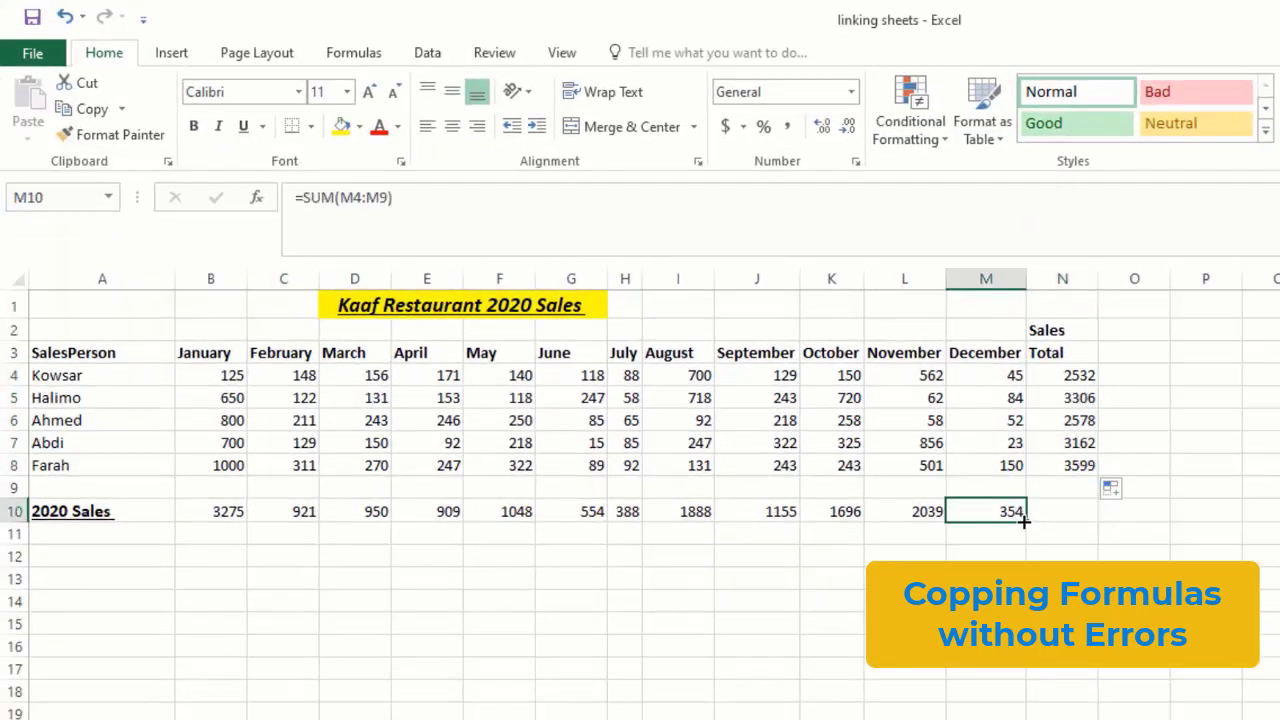
{"action": "left_click_drag", "start_coordinate": [1086, 521], "coordinate": [1088, 521]}
{"action": "left_click", "coordinate": [1062, 601]}
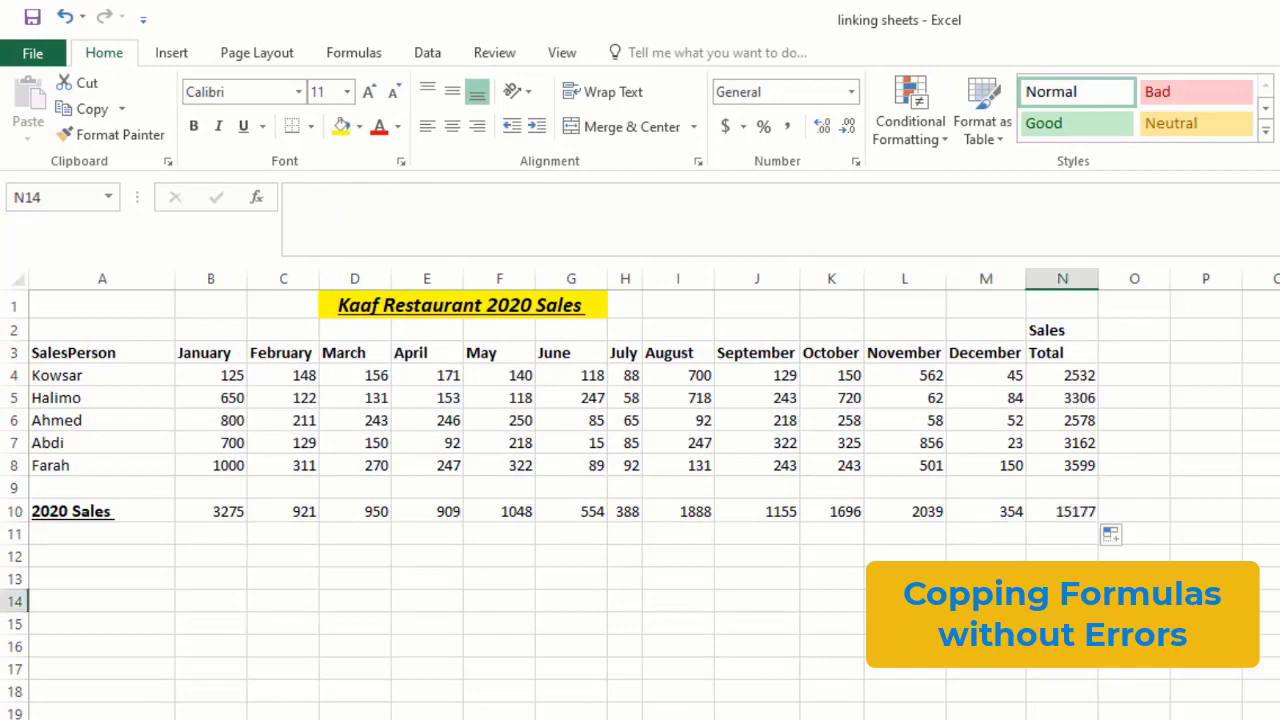
{"action": "left_click", "coordinate": [1080, 512]}
{"action": "left_click_drag", "start_coordinate": [1066, 368], "coordinate": [1075, 465]}
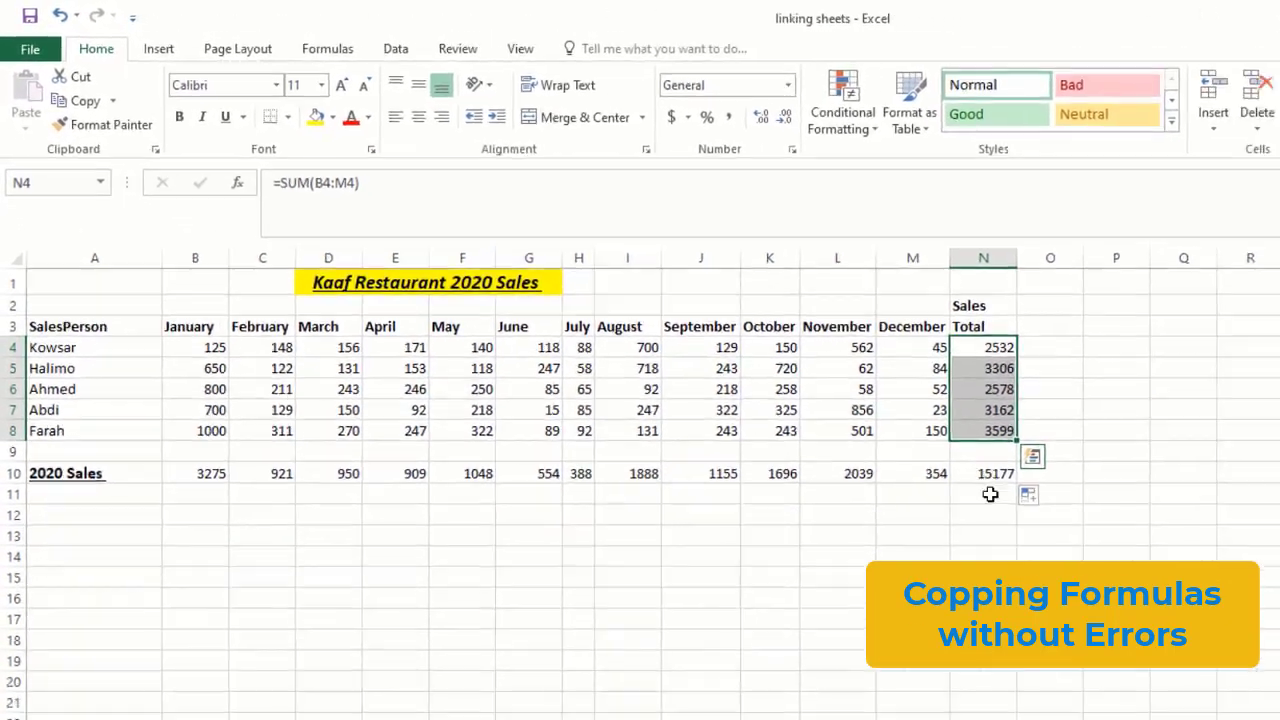
{"action": "left_click", "coordinate": [1019, 577]}
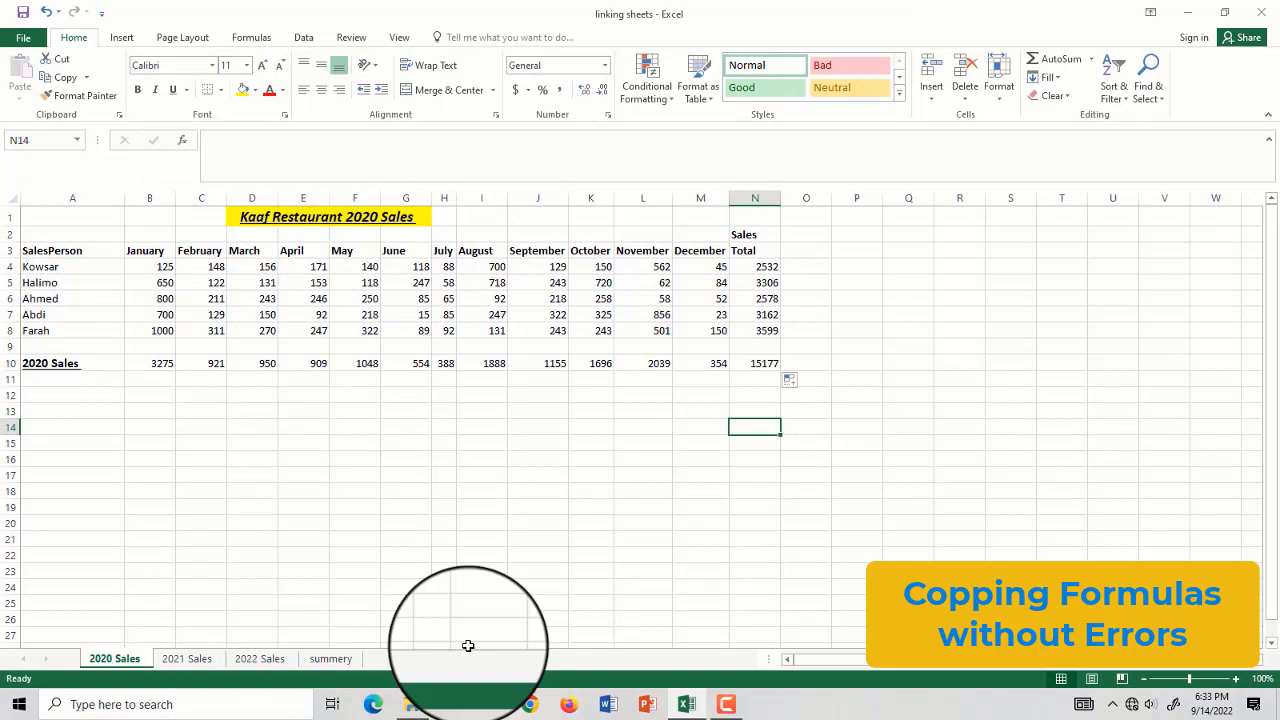
- Try to copy the 2020 Sales totals B10:N10 with an ordinary paste into B4 of the summery sheet
{"action": "left_click", "coordinate": [331, 659]}
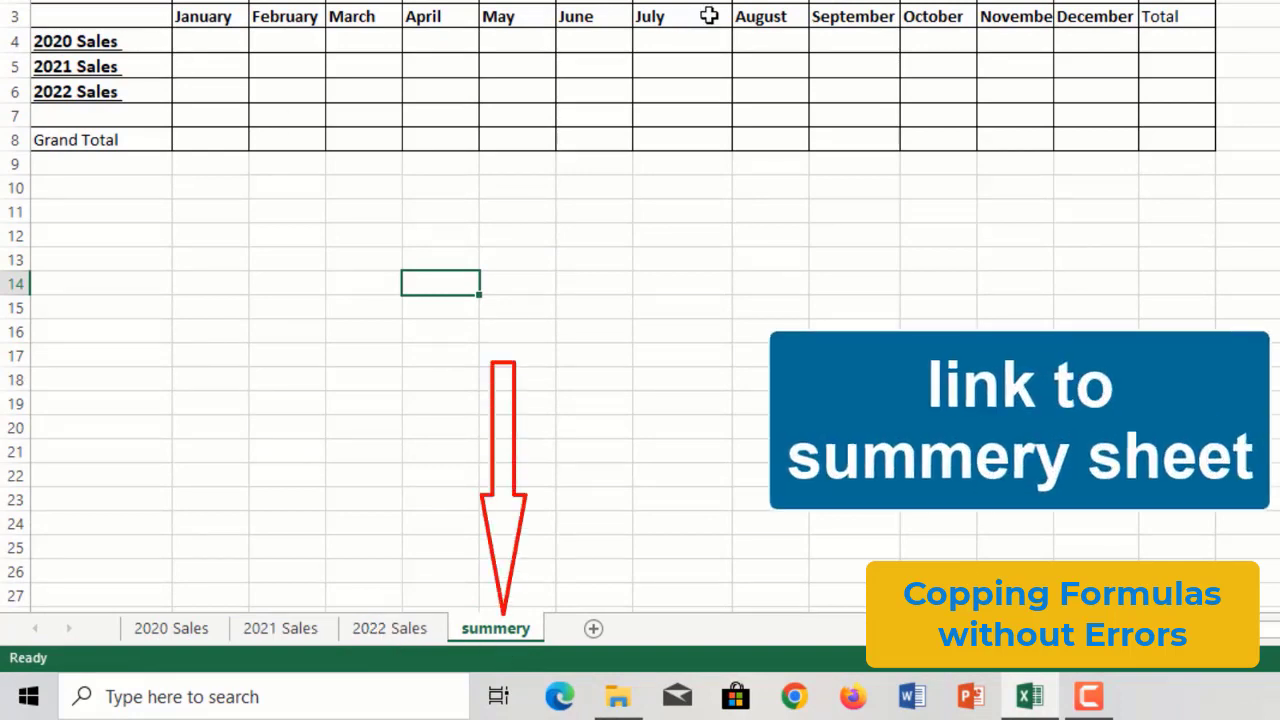
{"action": "left_click", "coordinate": [177, 628]}
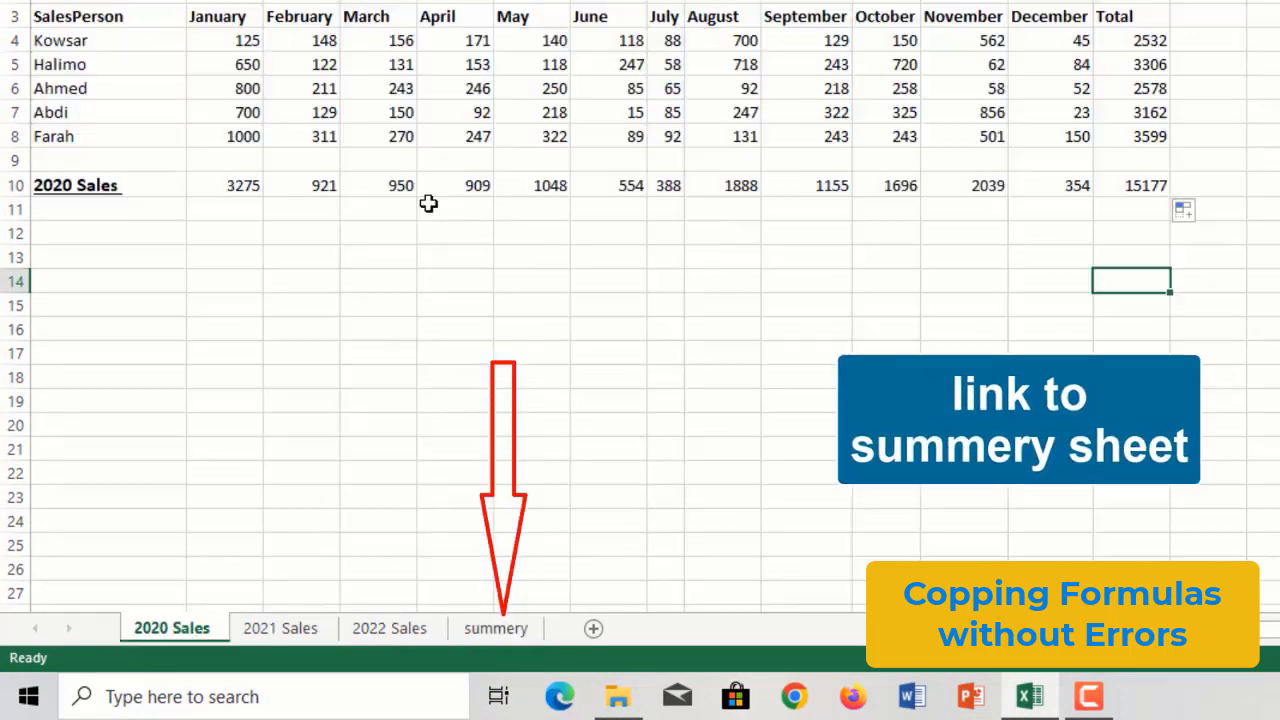
{"action": "left_click", "coordinate": [258, 185]}
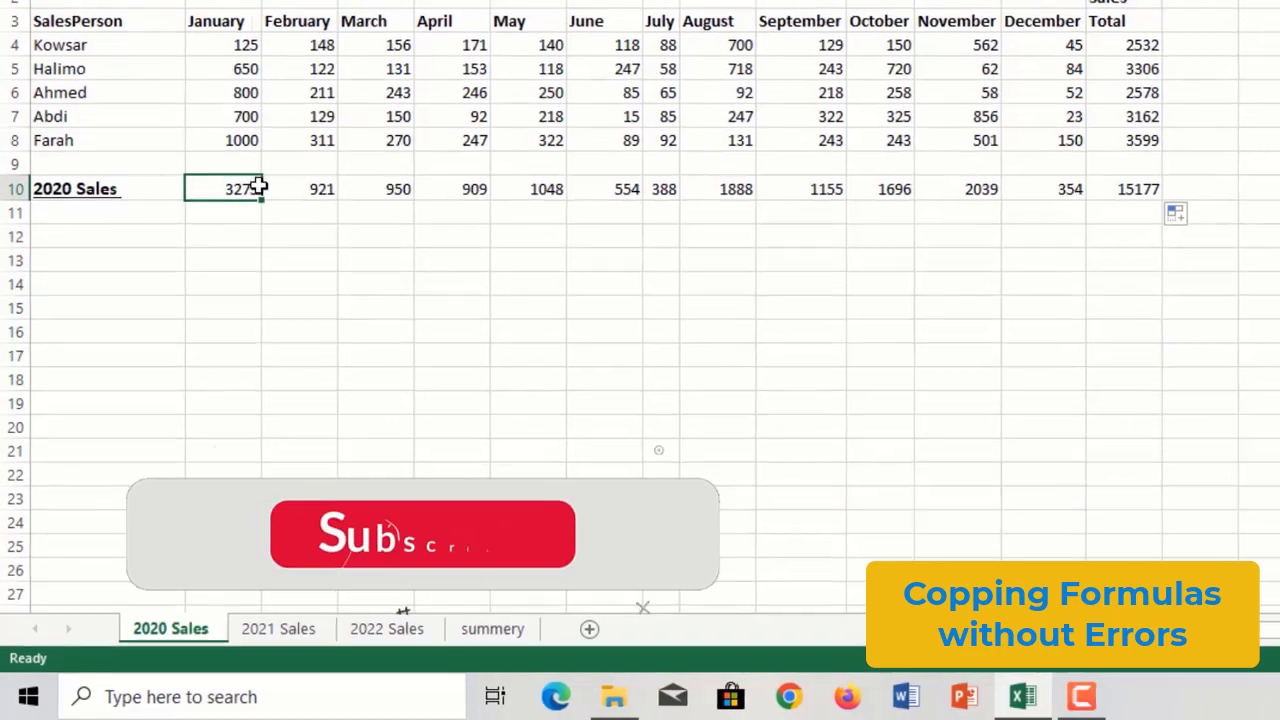
{"action": "left_click_drag", "start_coordinate": [258, 188], "coordinate": [1137, 188]}
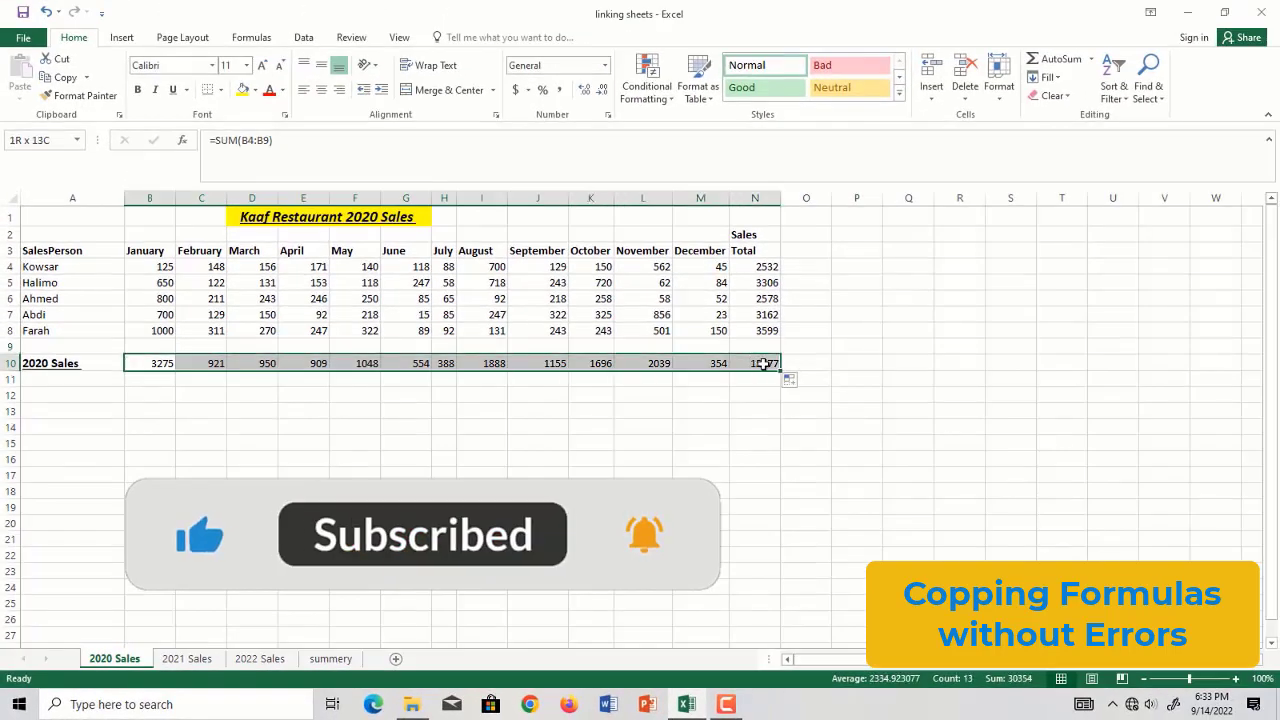
{"action": "left_click", "coordinate": [48, 82]}
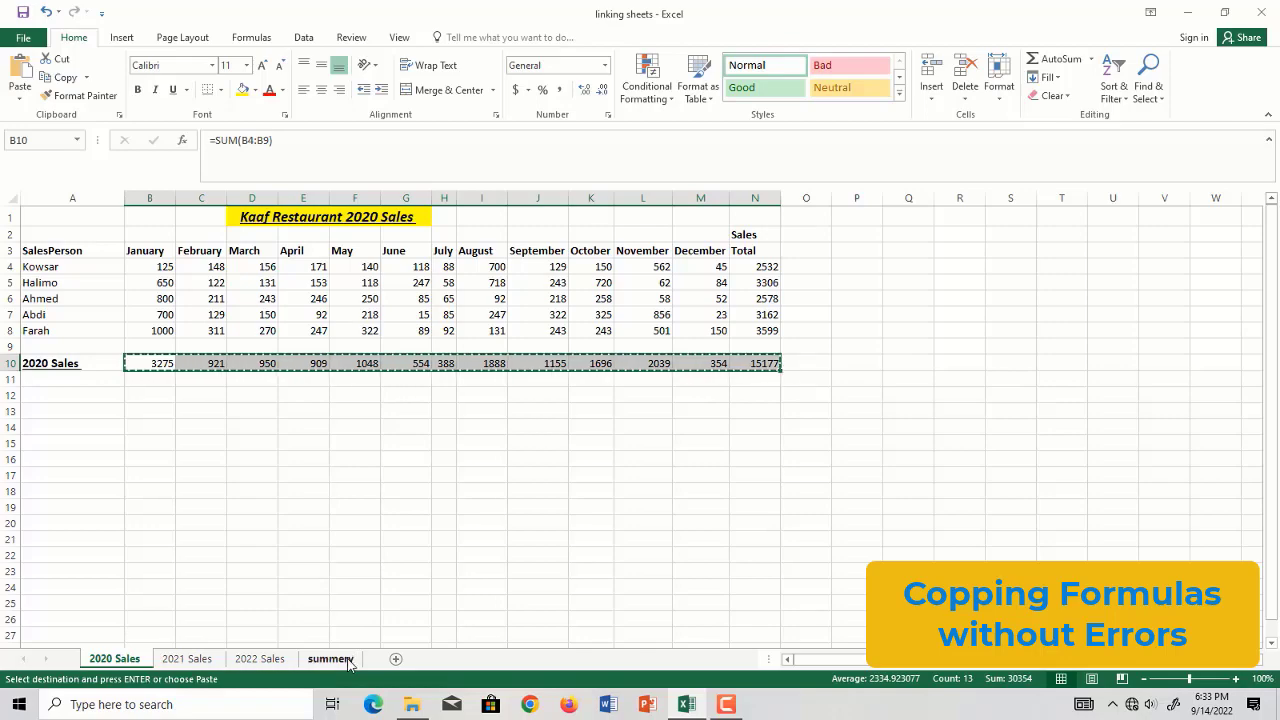
{"action": "left_click", "coordinate": [331, 659]}
{"action": "left_click", "coordinate": [143, 266]}
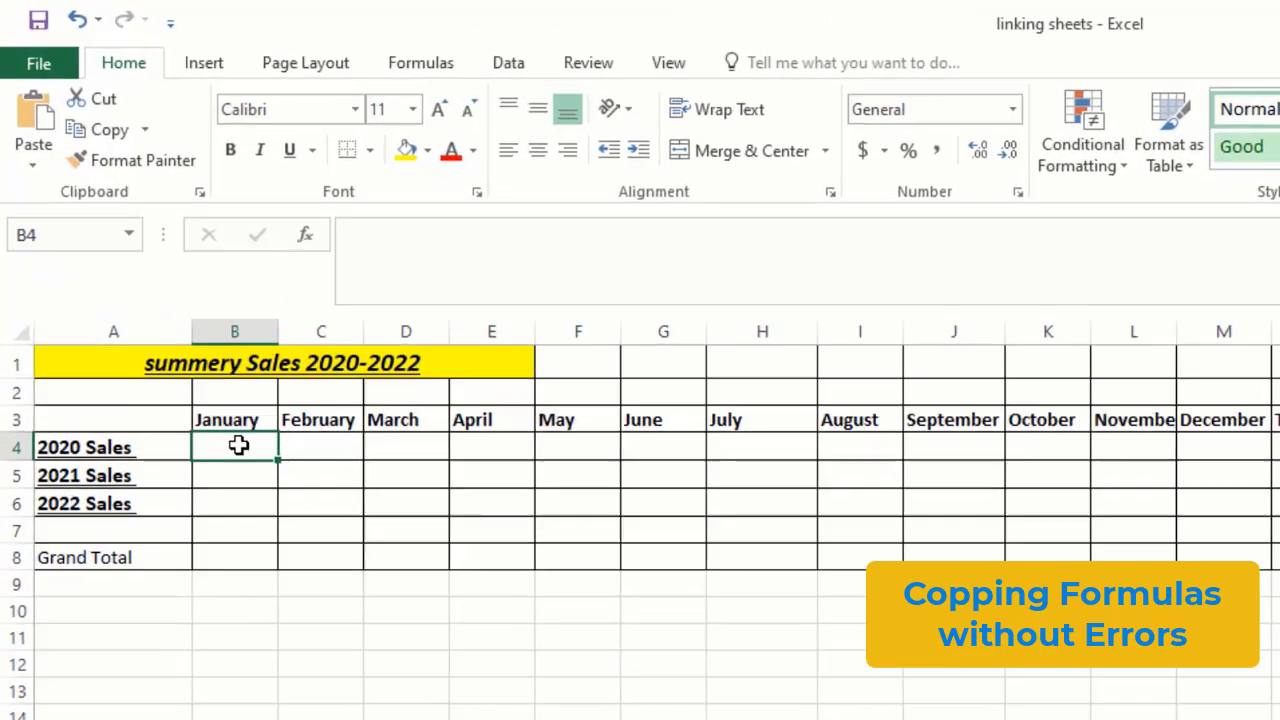
{"action": "key", "text": "ctrl+v"}
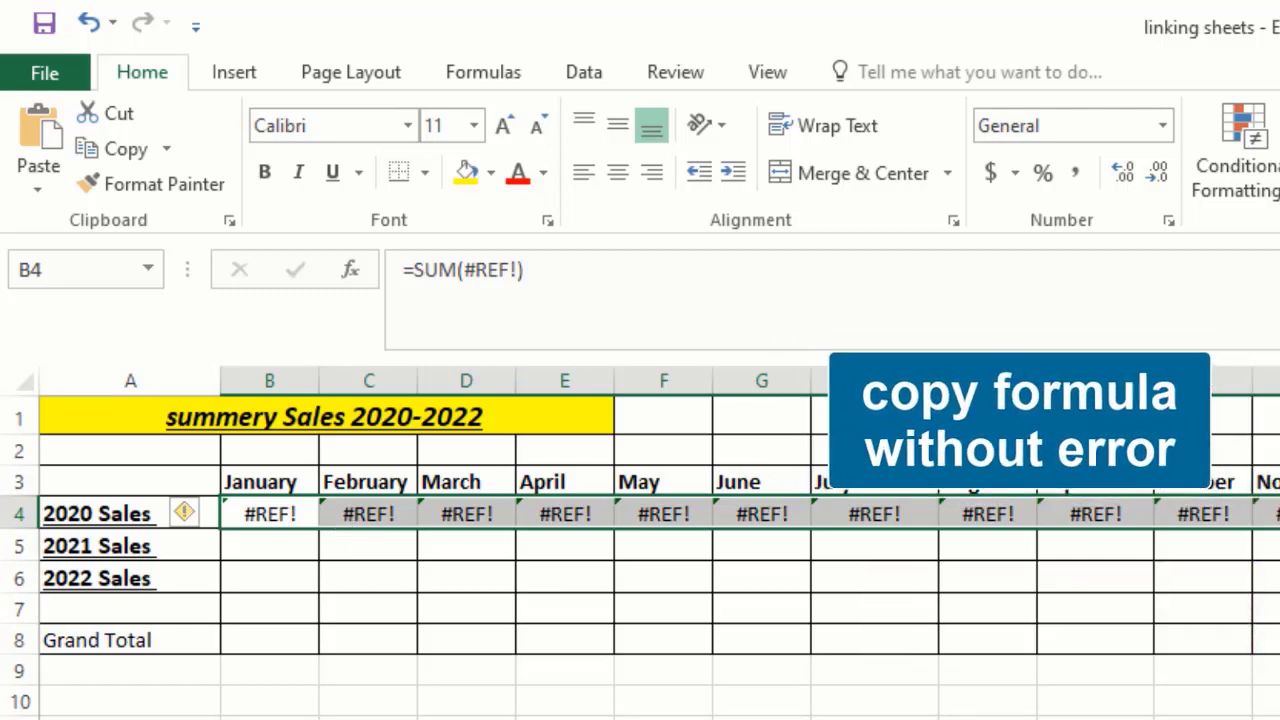
- Compare the pasted formula in B4 of the summery sheet with its source in 2020 Sales B10, and examine the cell's error options
{"action": "key", "text": "ctrl+Page_Up"}
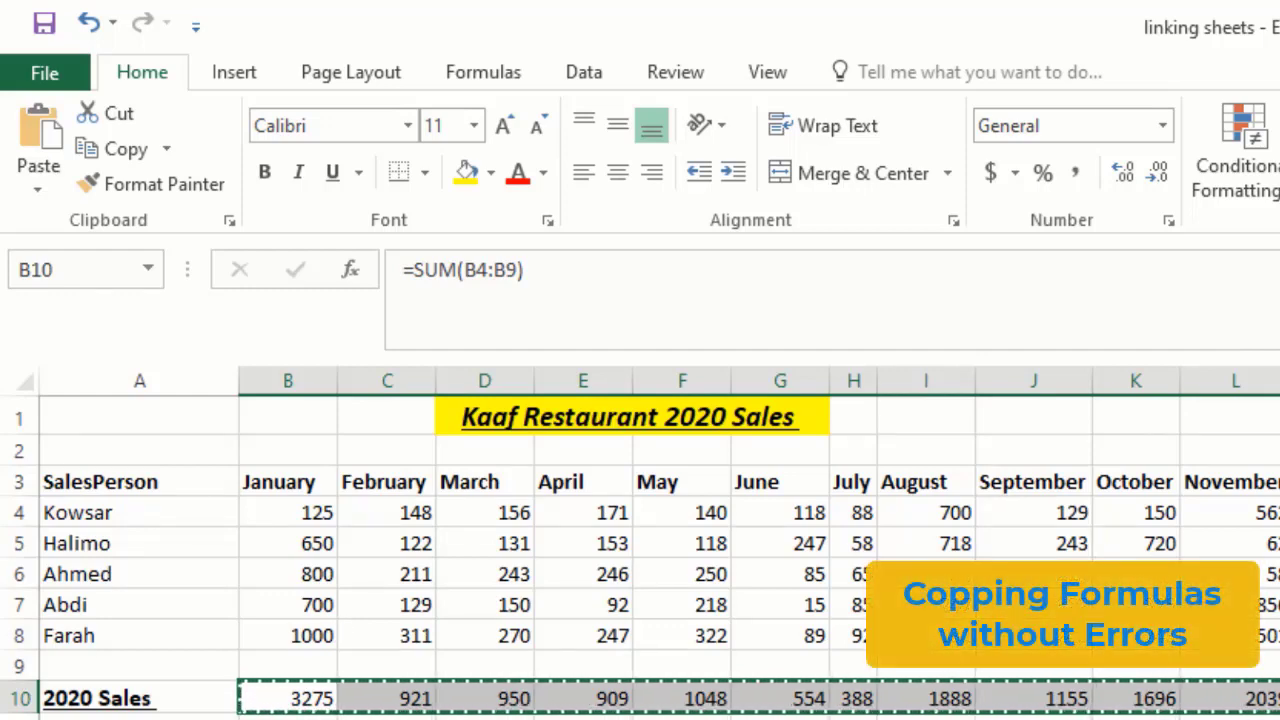
{"action": "key", "text": "ctrl+Page_Down"}
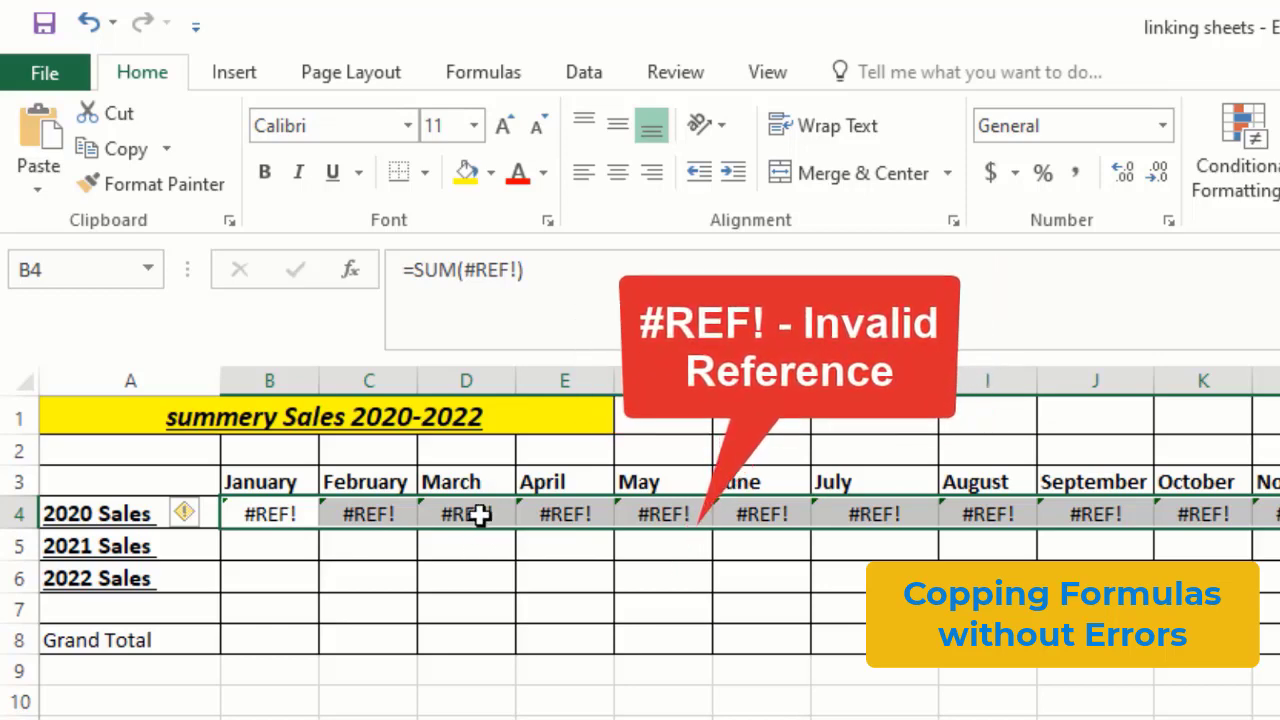
{"action": "mouse_move", "coordinate": [208, 527]}
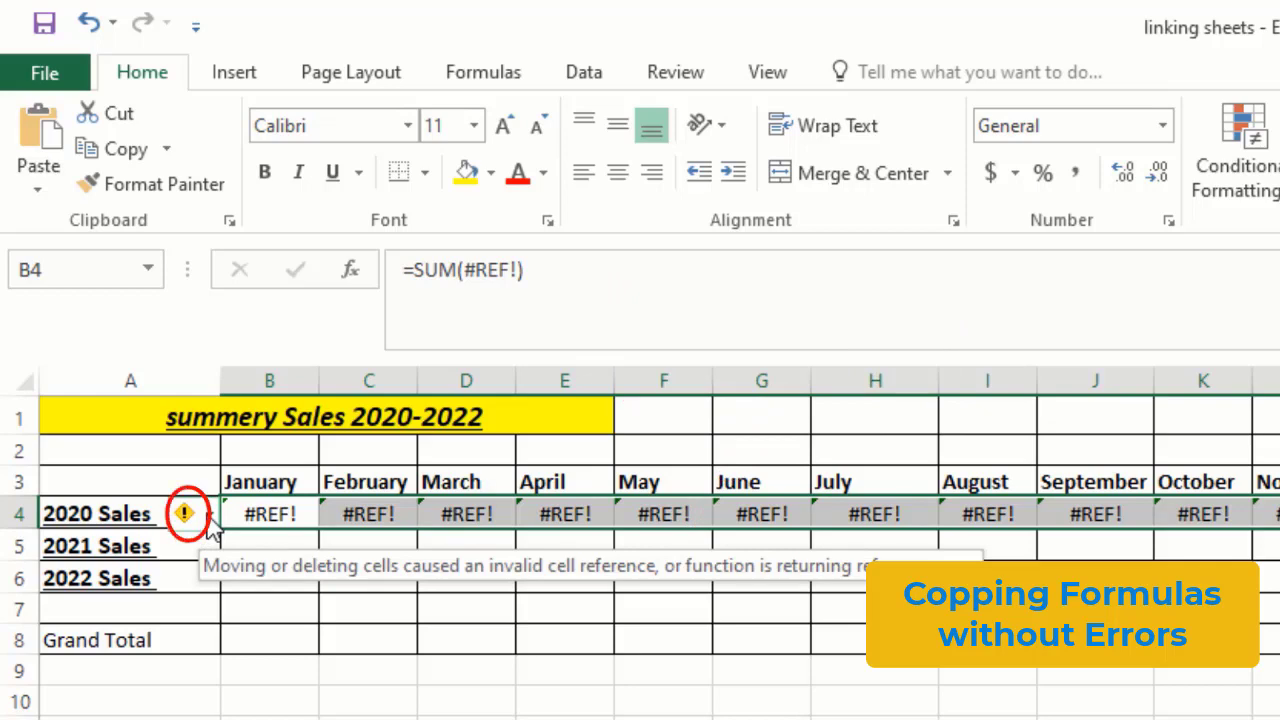
{"action": "left_click", "coordinate": [208, 515]}
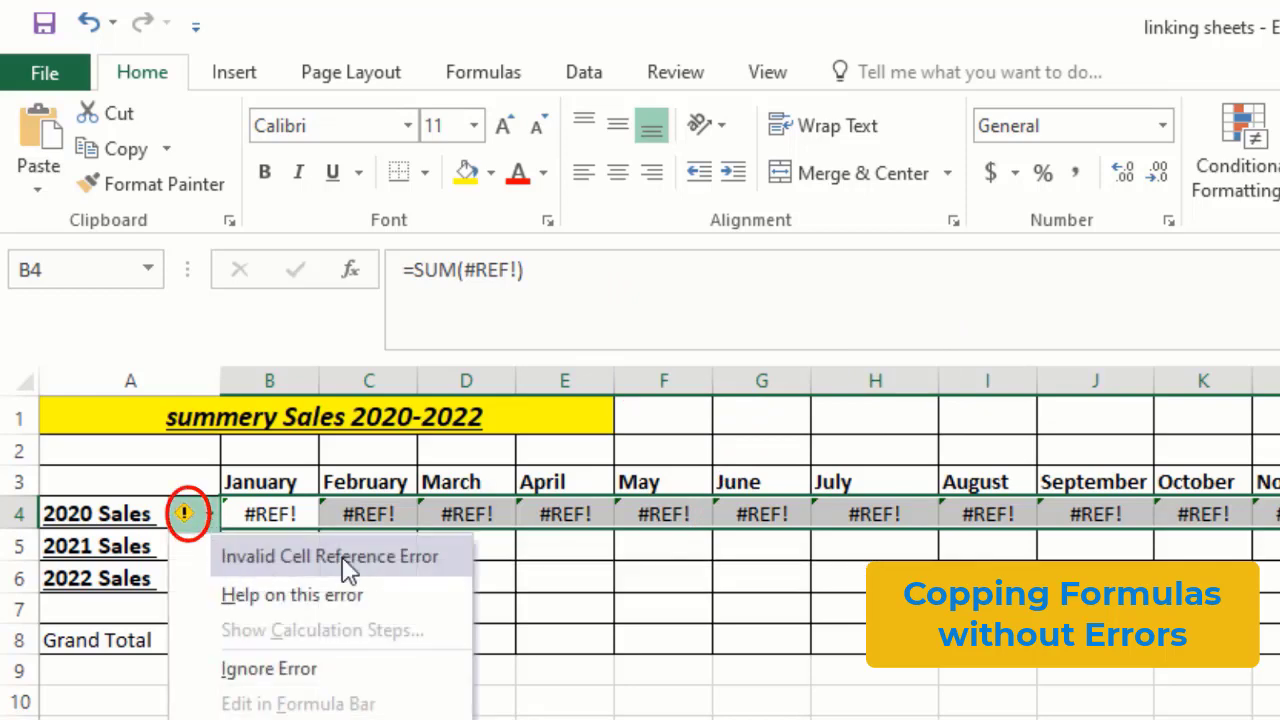
{"action": "left_click", "coordinate": [558, 550]}
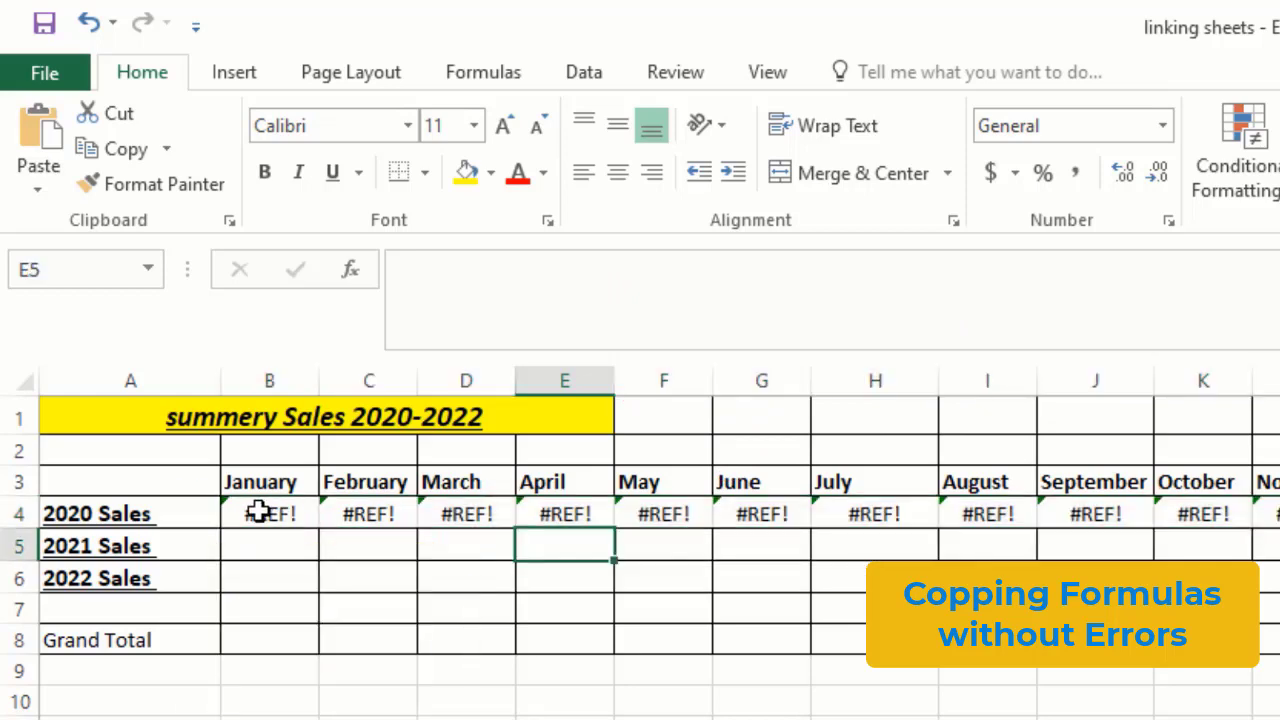
{"action": "left_click_drag", "start_coordinate": [255, 512], "coordinate": [908, 315]}
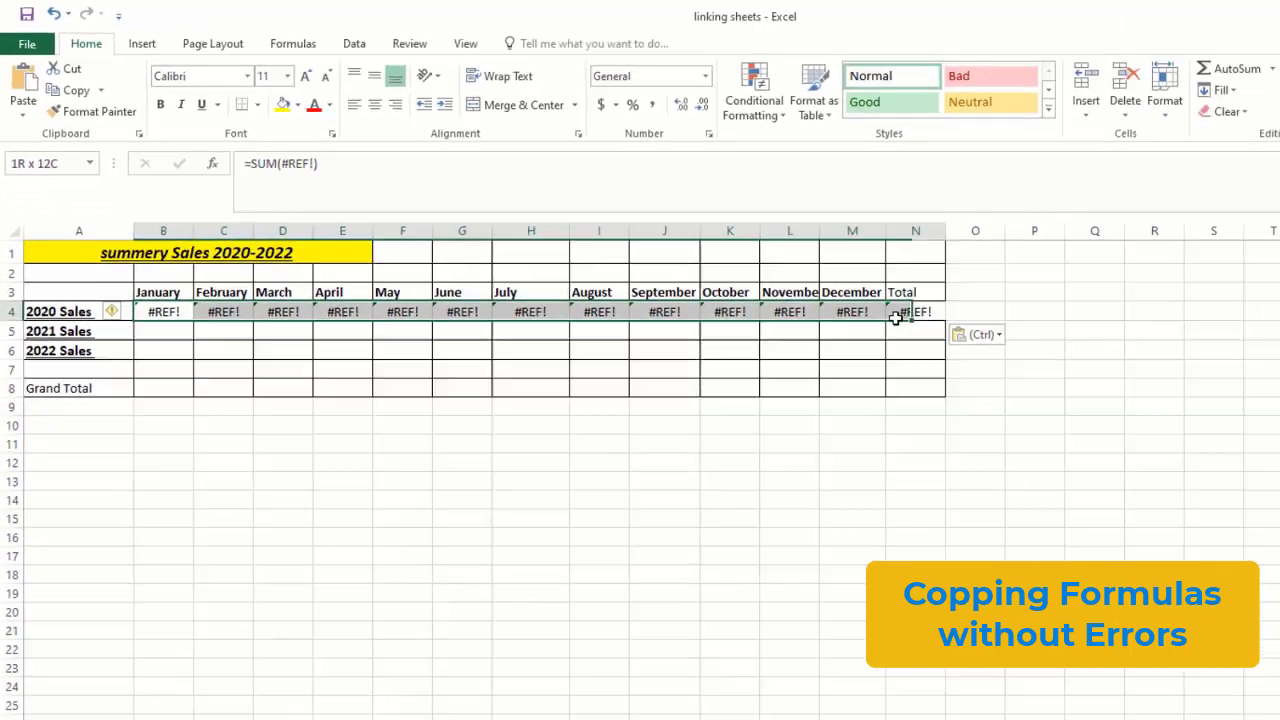
{"action": "left_click", "coordinate": [402, 481]}
{"action": "left_click", "coordinate": [163, 312]}
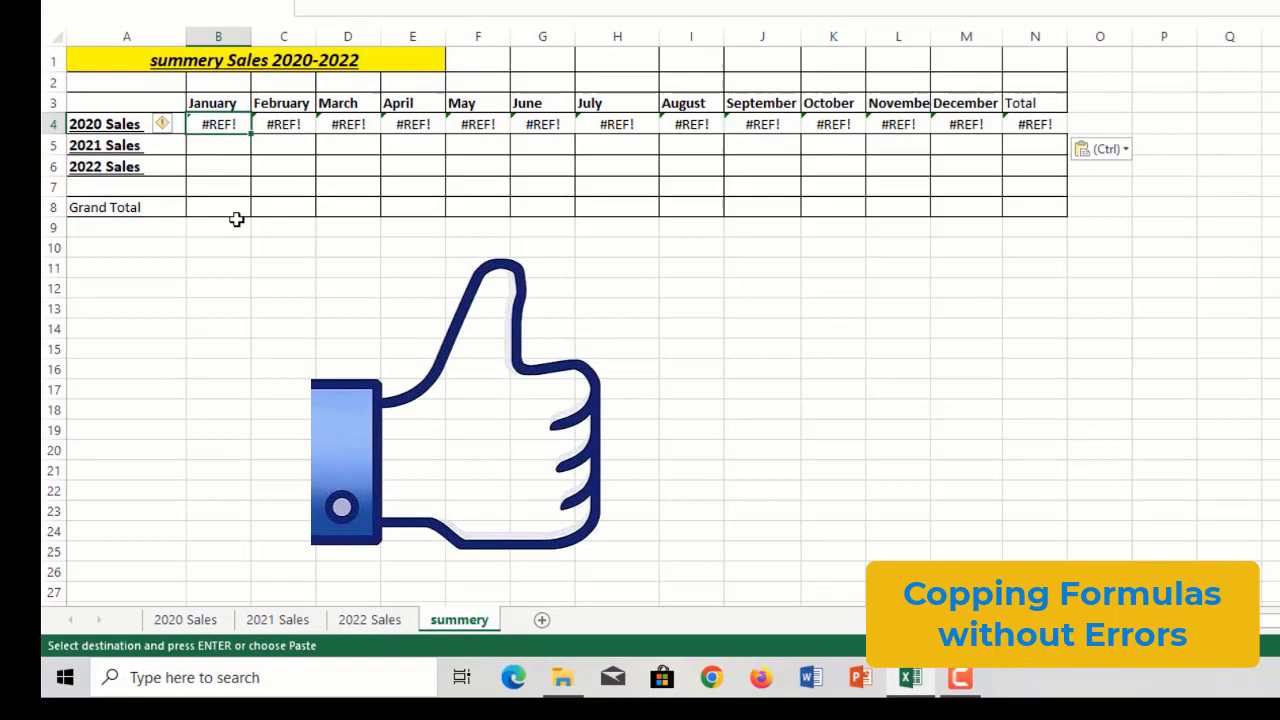
{"action": "left_click", "coordinate": [236, 221]}
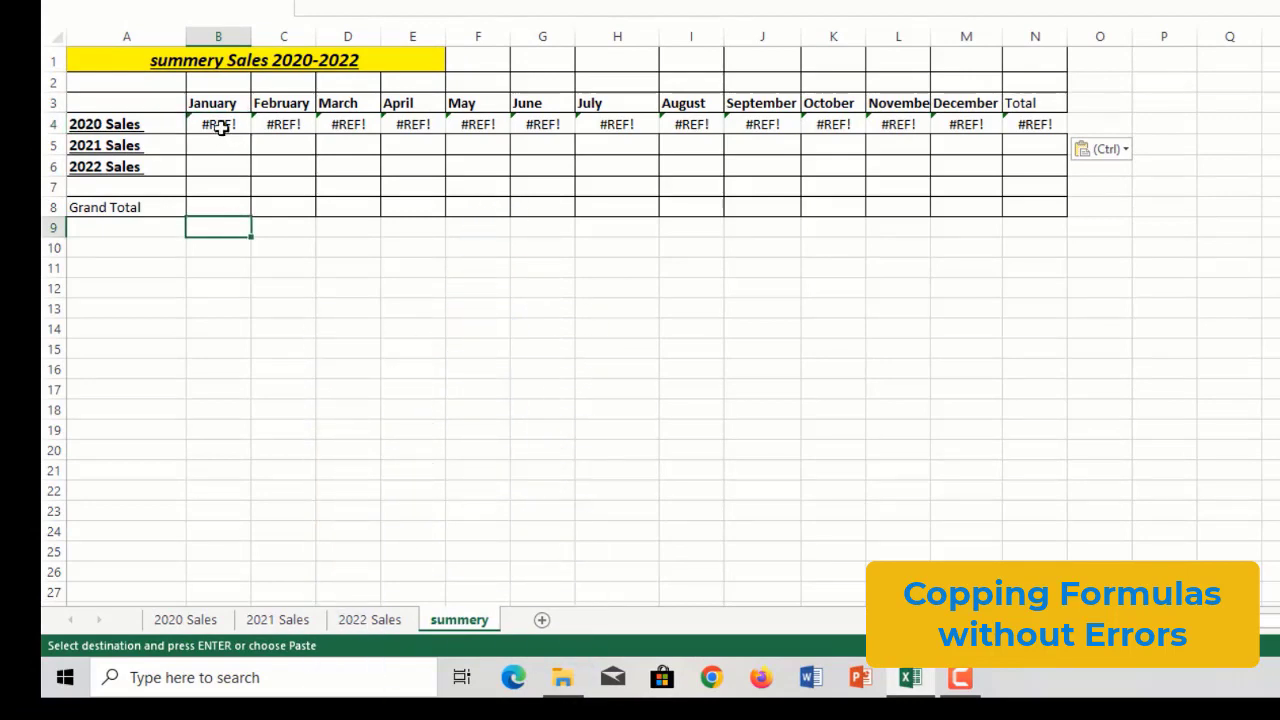
{"action": "left_click", "coordinate": [221, 127]}
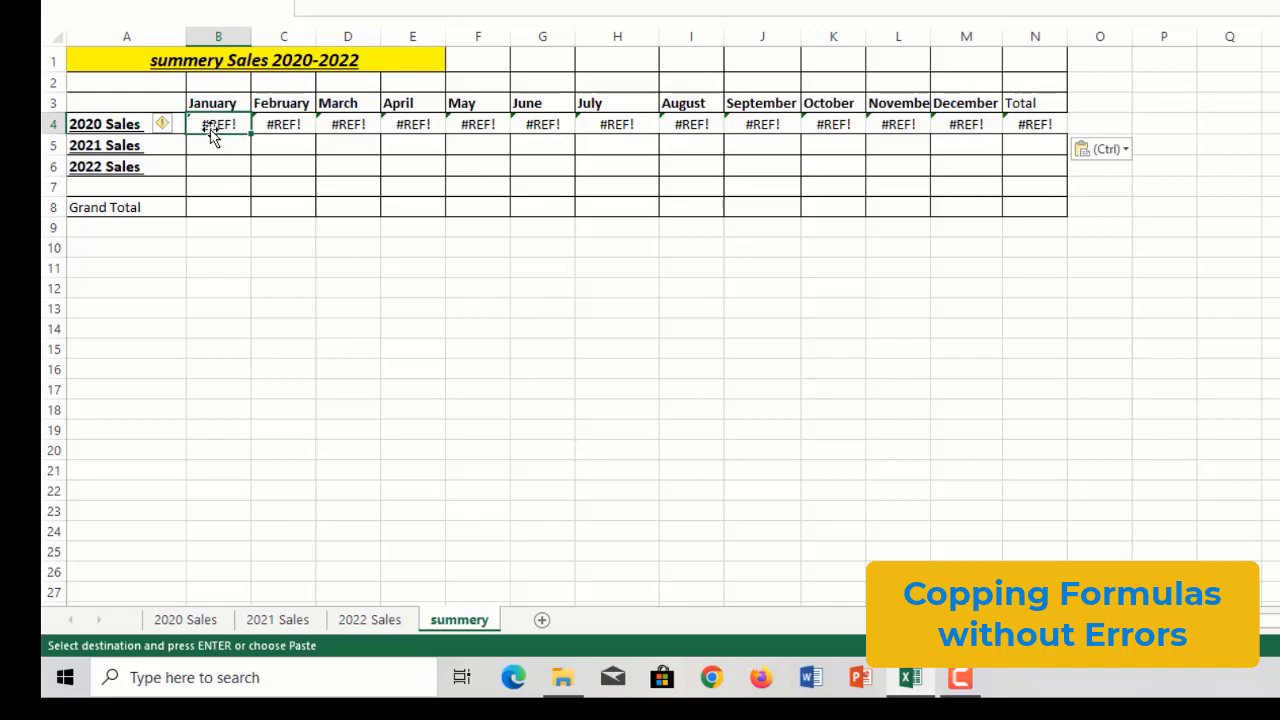
{"action": "left_click", "coordinate": [218, 158]}
- Clear the pasted formulas from the 2020 Sales row B4:N4 of the summery sheet
{"action": "left_click_drag", "start_coordinate": [213, 130], "coordinate": [1045, 142]}
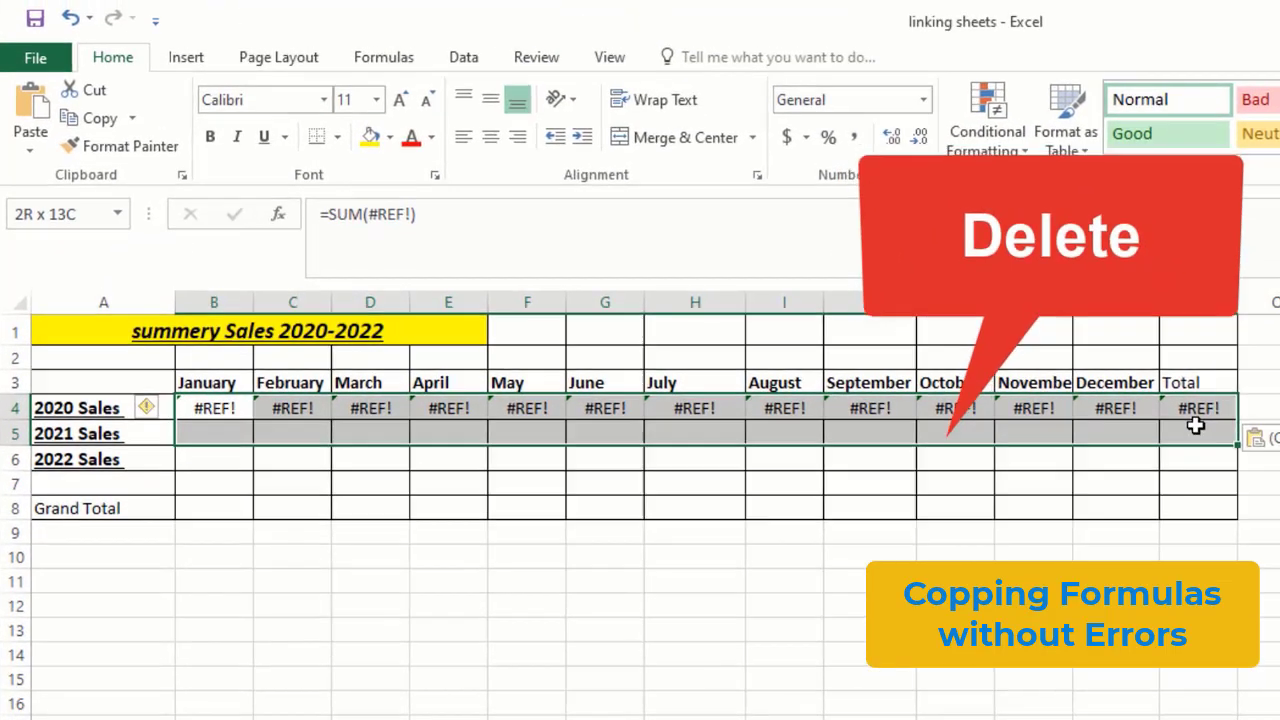
{"action": "left_click_drag", "start_coordinate": [1195, 426], "coordinate": [1186, 404]}
{"action": "key", "text": "Delete"}
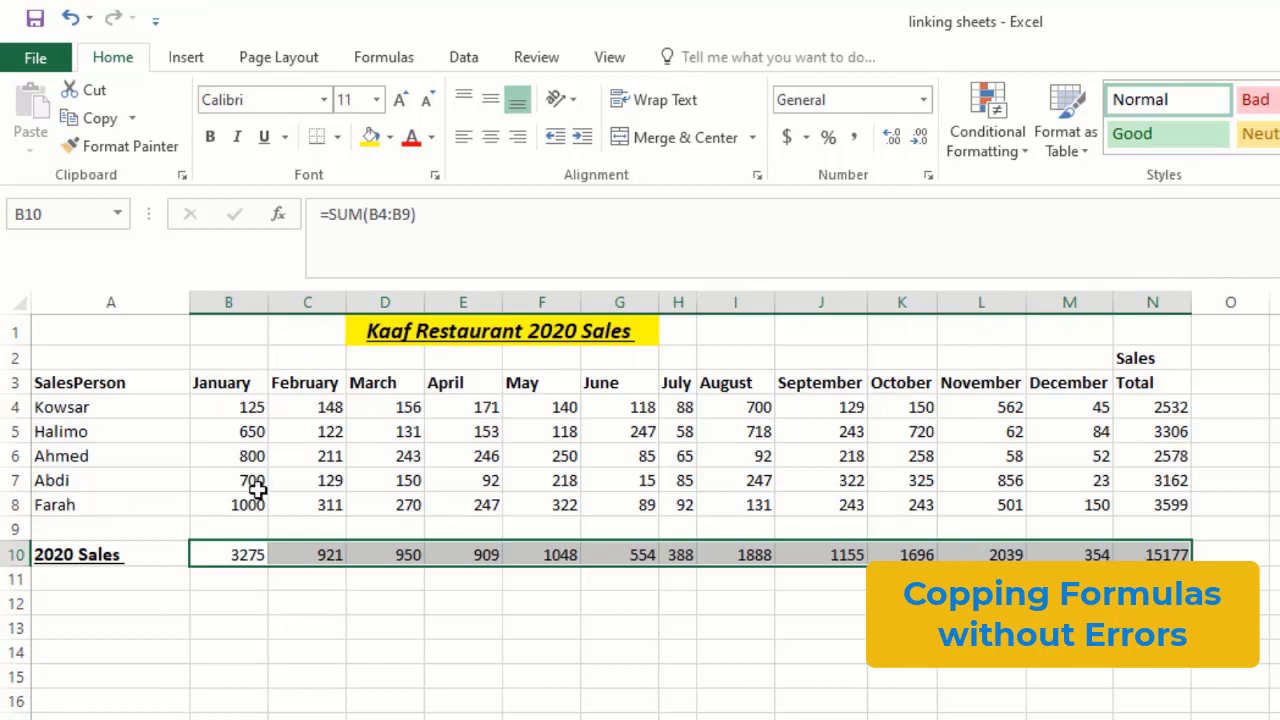
- Copy the totals B10:N10 from the 2020 Sales sheet and paste only their values into B4 of the summery sheet with Paste Special
{"action": "key", "text": "ctrl+c"}
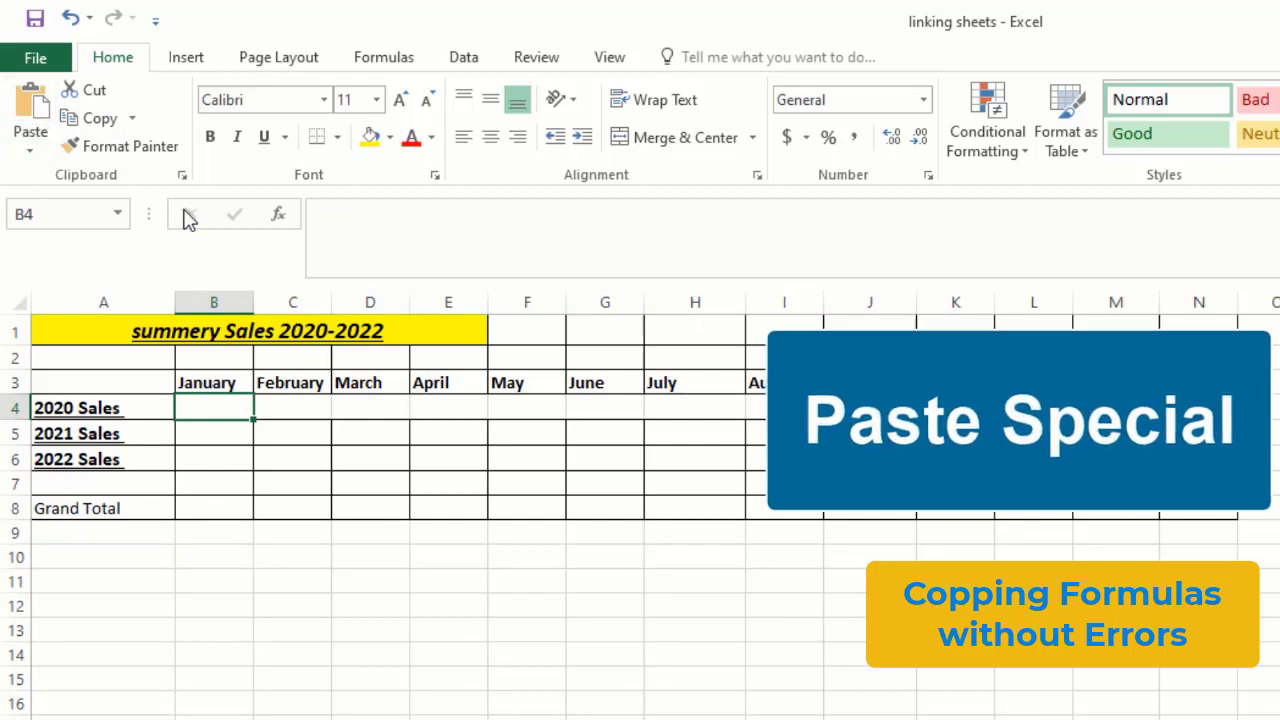
{"action": "left_click", "coordinate": [30, 152]}
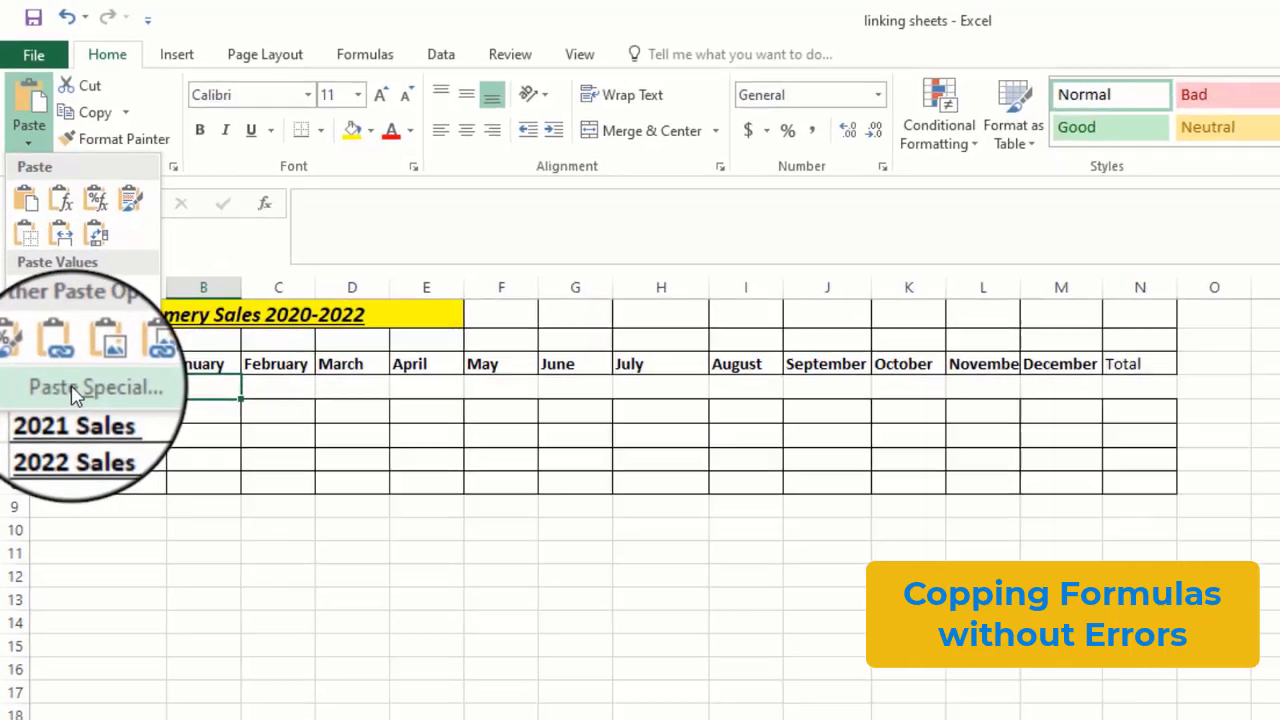
{"action": "left_click", "coordinate": [67, 416]}
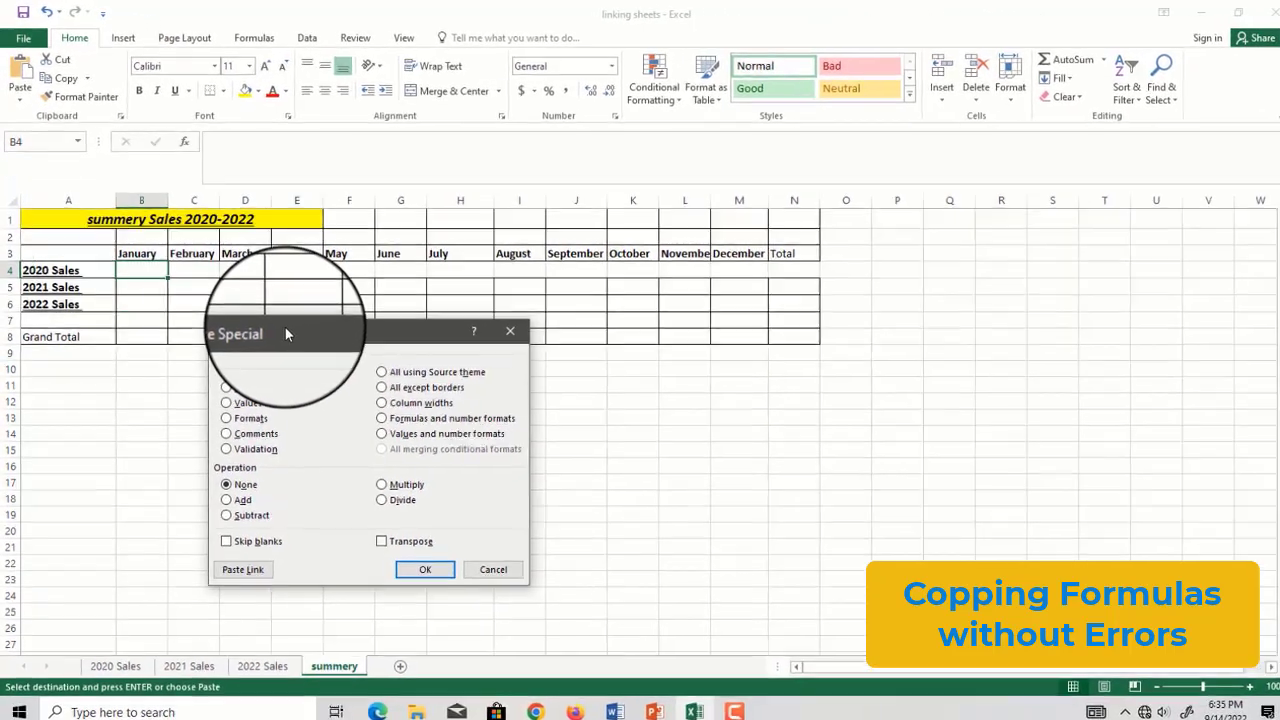
{"action": "left_click_drag", "start_coordinate": [285, 333], "coordinate": [476, 359]}
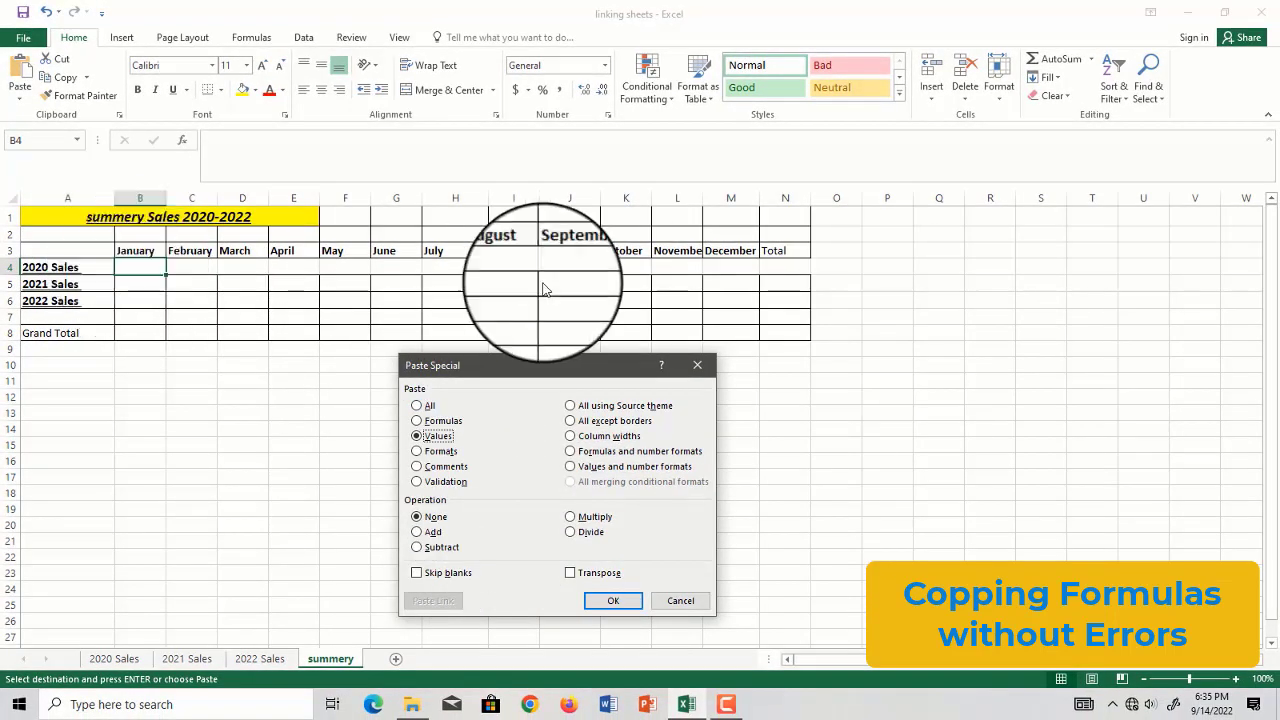
{"action": "left_click", "coordinate": [606, 600]}
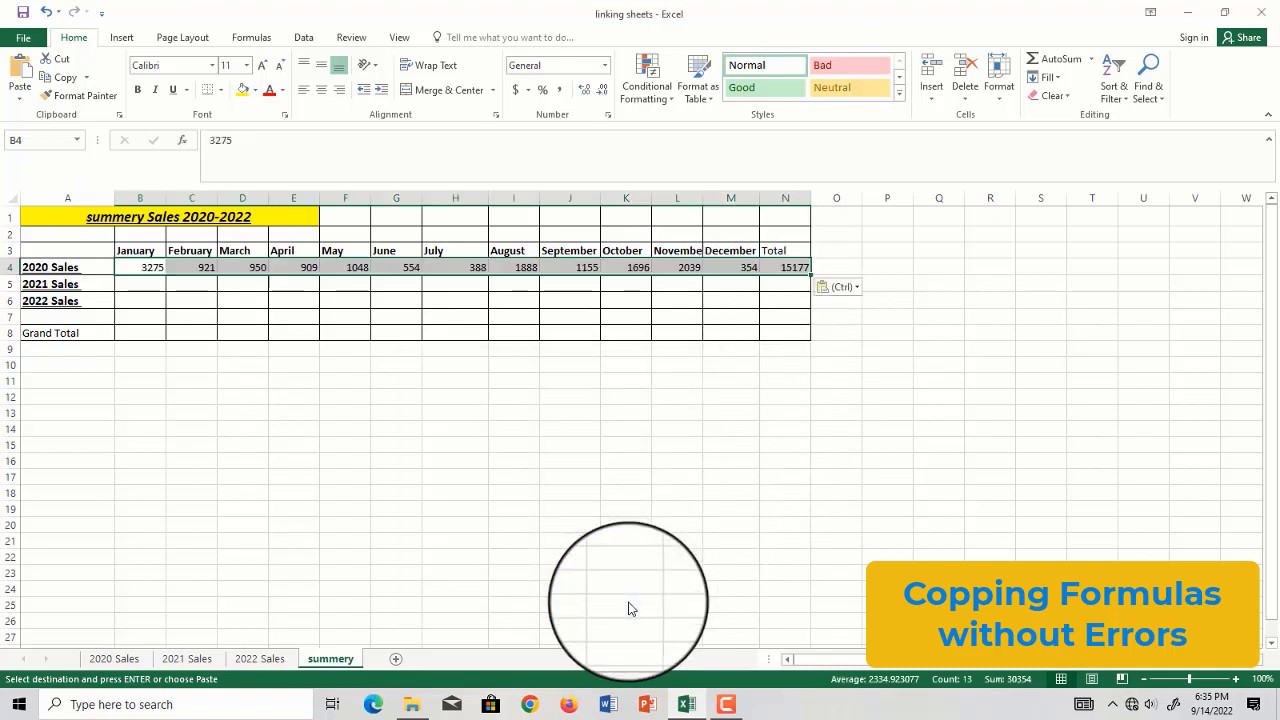
- Copy the totals B10:N10 from the 2021 Sales sheet and paste only their values into B5 of the summery sheet with Paste Special
{"action": "left_click", "coordinate": [113, 662]}
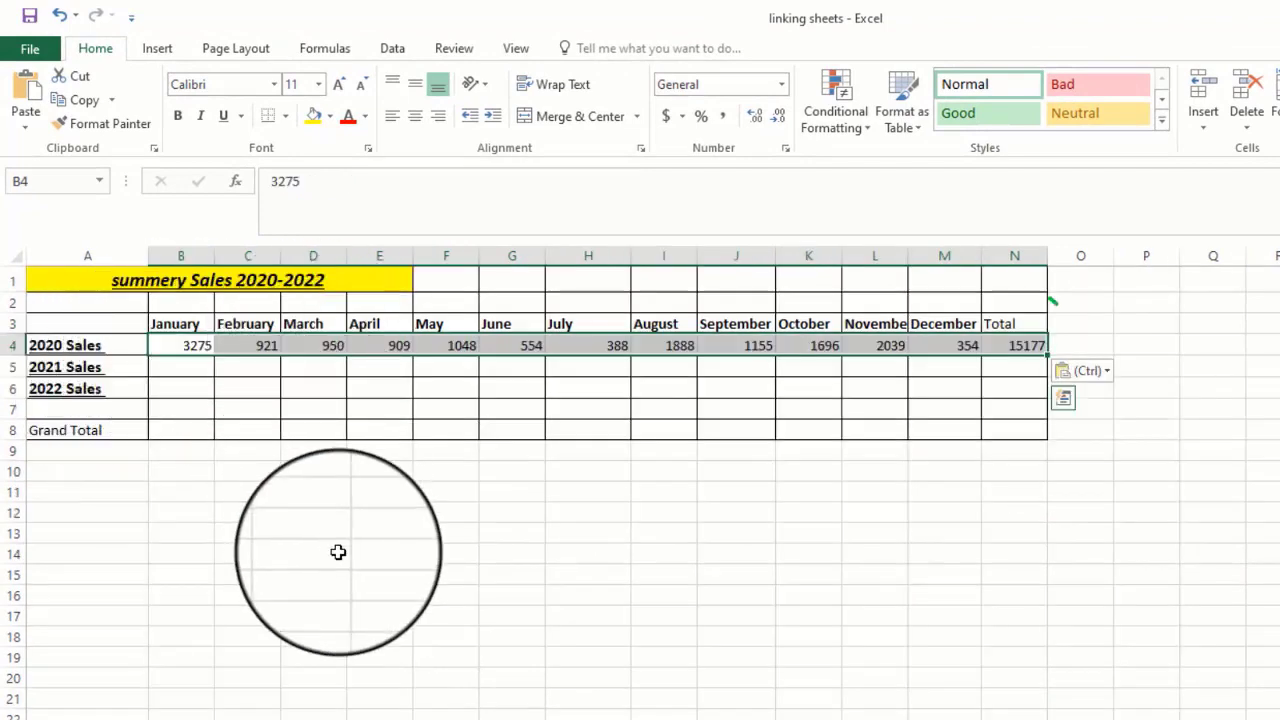
{"action": "left_click", "coordinate": [338, 552]}
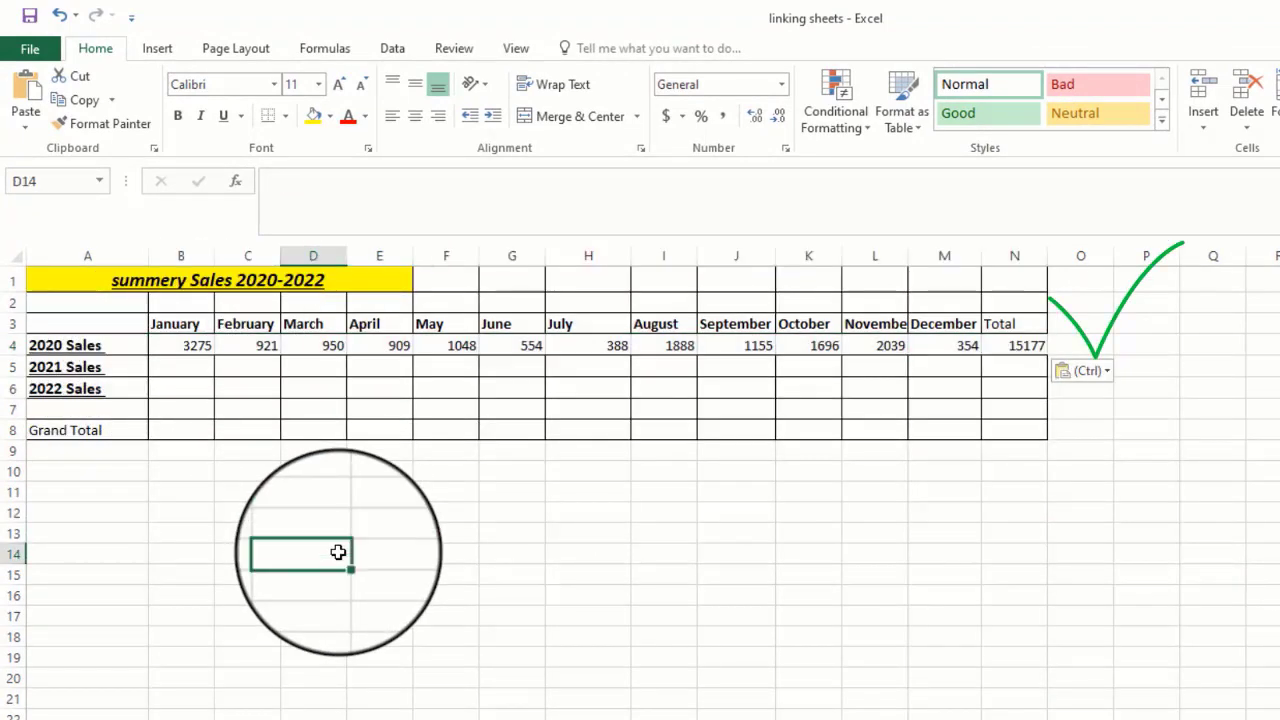
{"action": "left_click", "coordinate": [176, 365]}
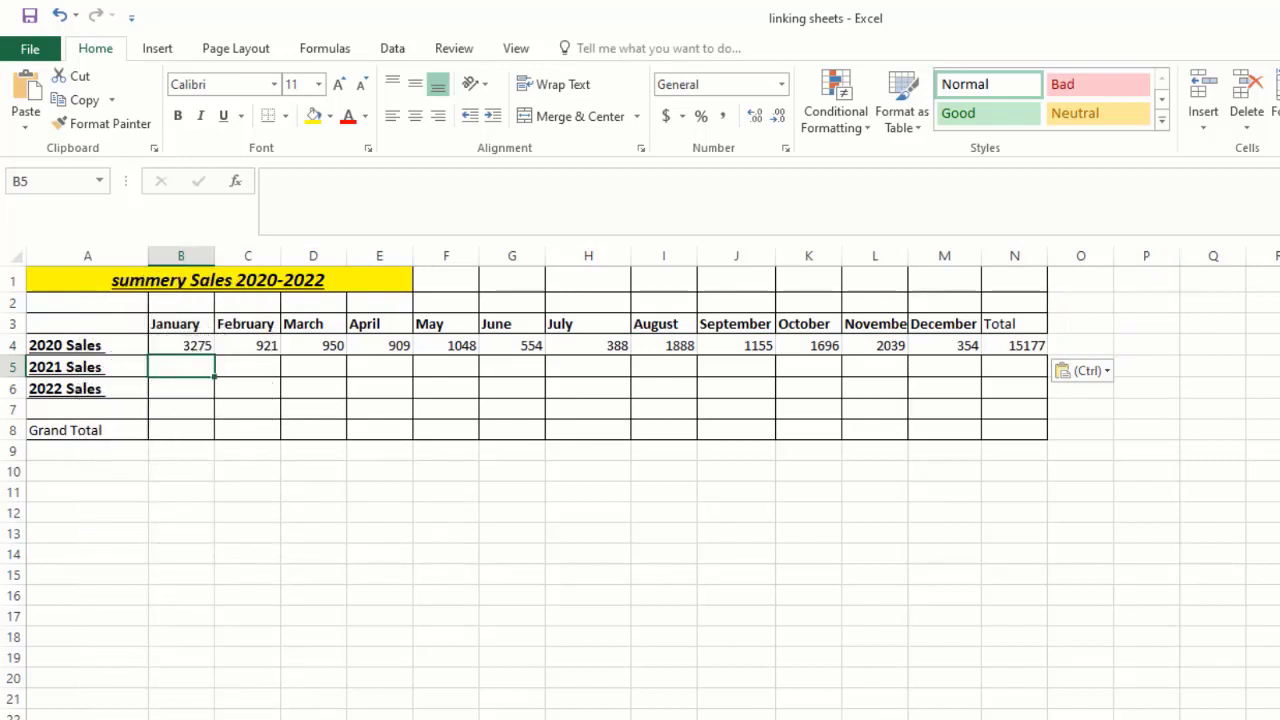
{"action": "left_click", "coordinate": [100, 718]}
{"action": "left_click", "coordinate": [170, 718]}
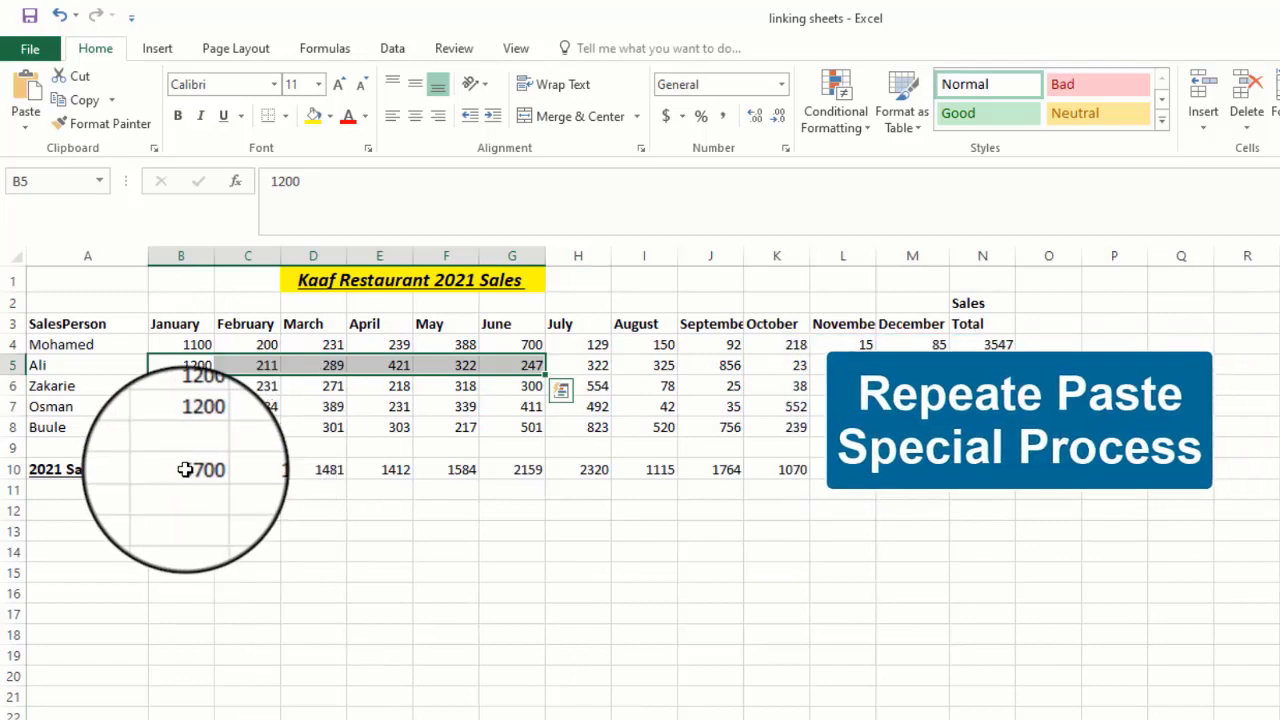
{"action": "left_click_drag", "start_coordinate": [185, 469], "coordinate": [989, 467]}
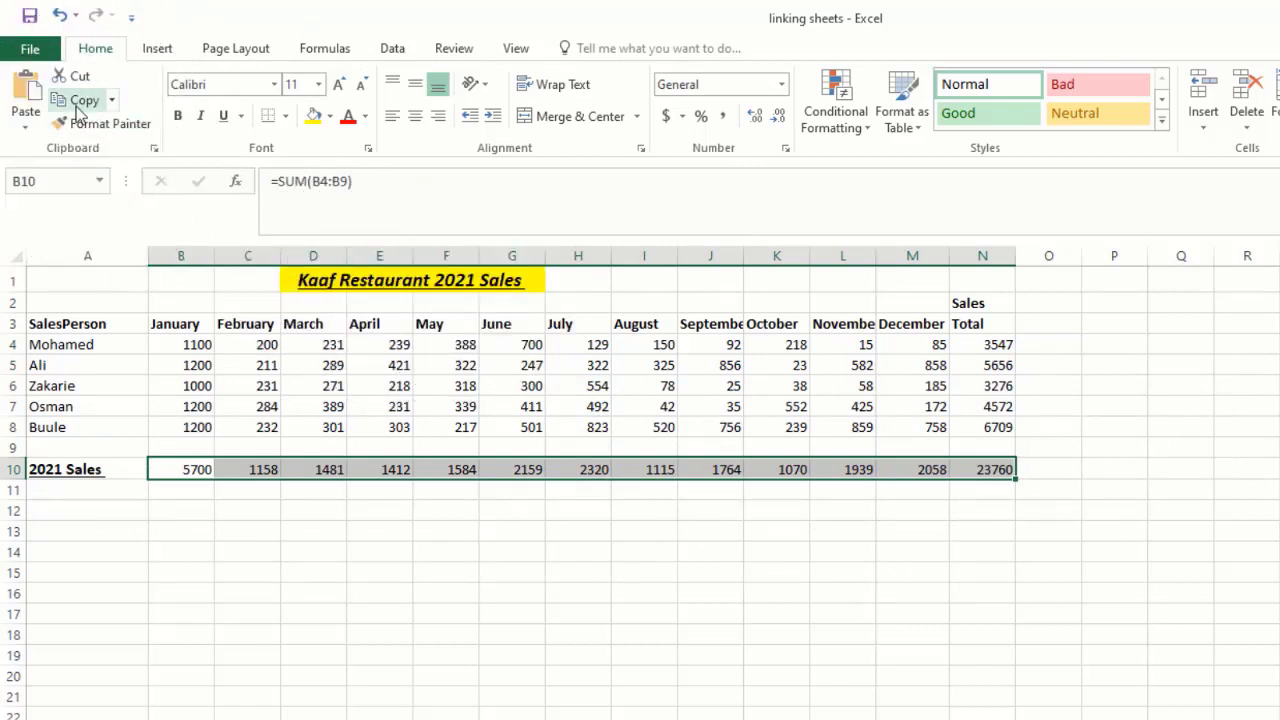
{"action": "left_click", "coordinate": [455, 718]}
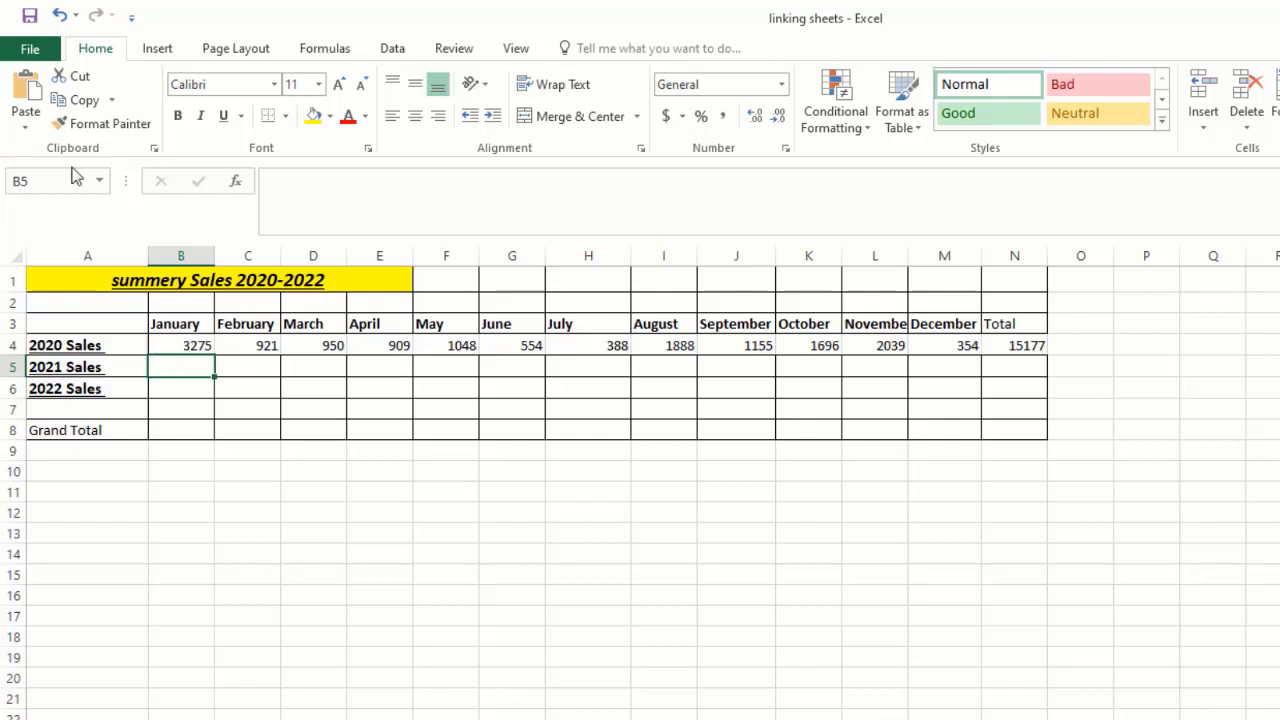
{"action": "left_click", "coordinate": [26, 130]}
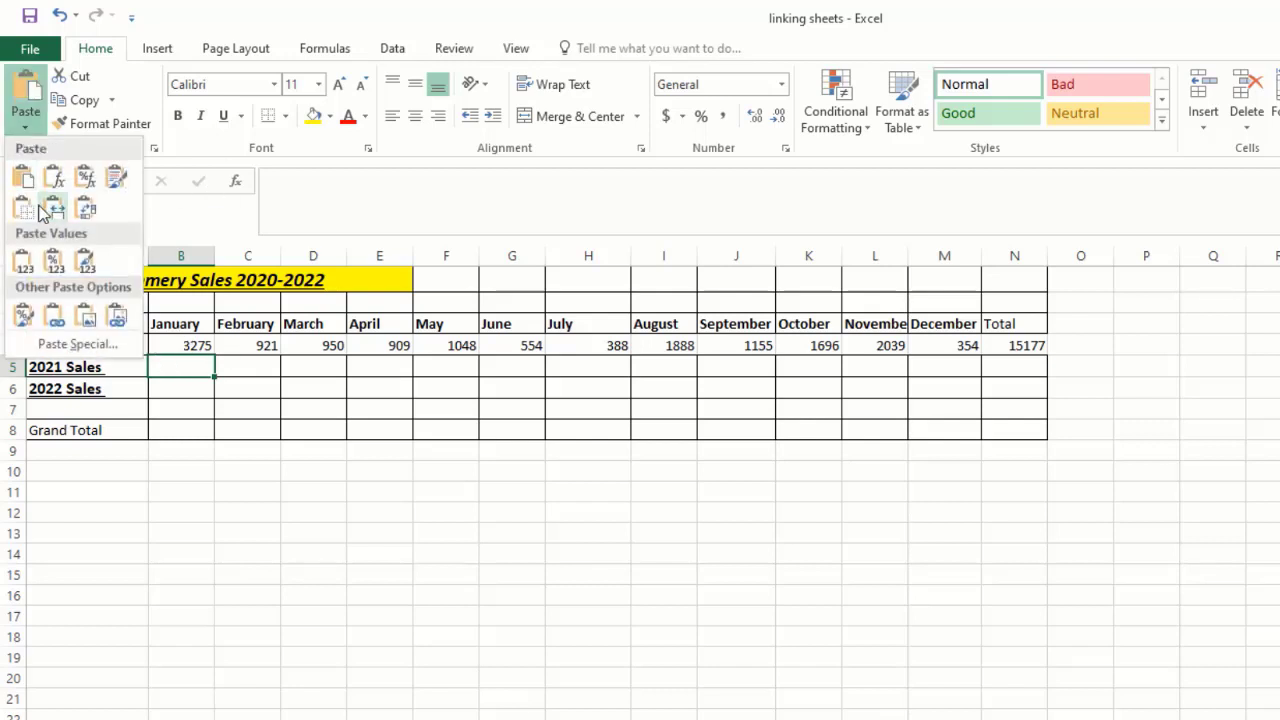
{"action": "left_click", "coordinate": [78, 344]}
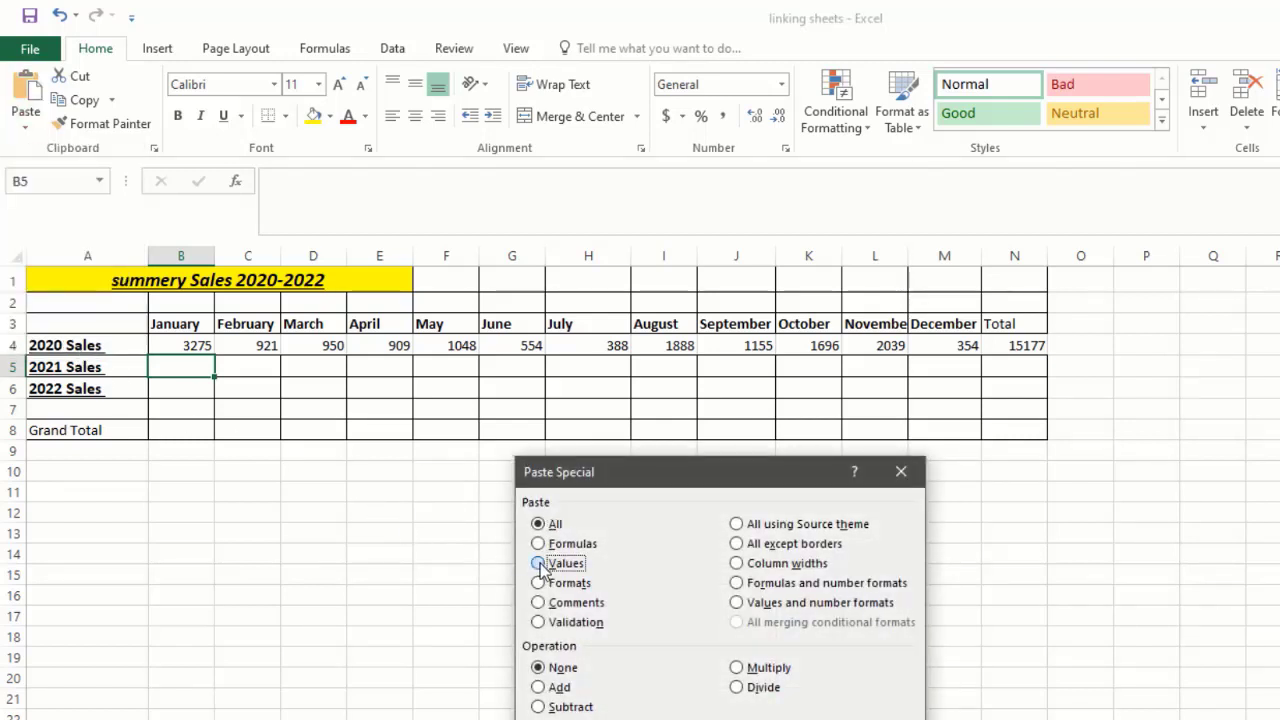
{"action": "key", "text": "Return"}
- Set the first salesperson's January sales in B4 of the 2020 Sales sheet to 58
{"action": "key", "text": "ctrl+Page_Up"}
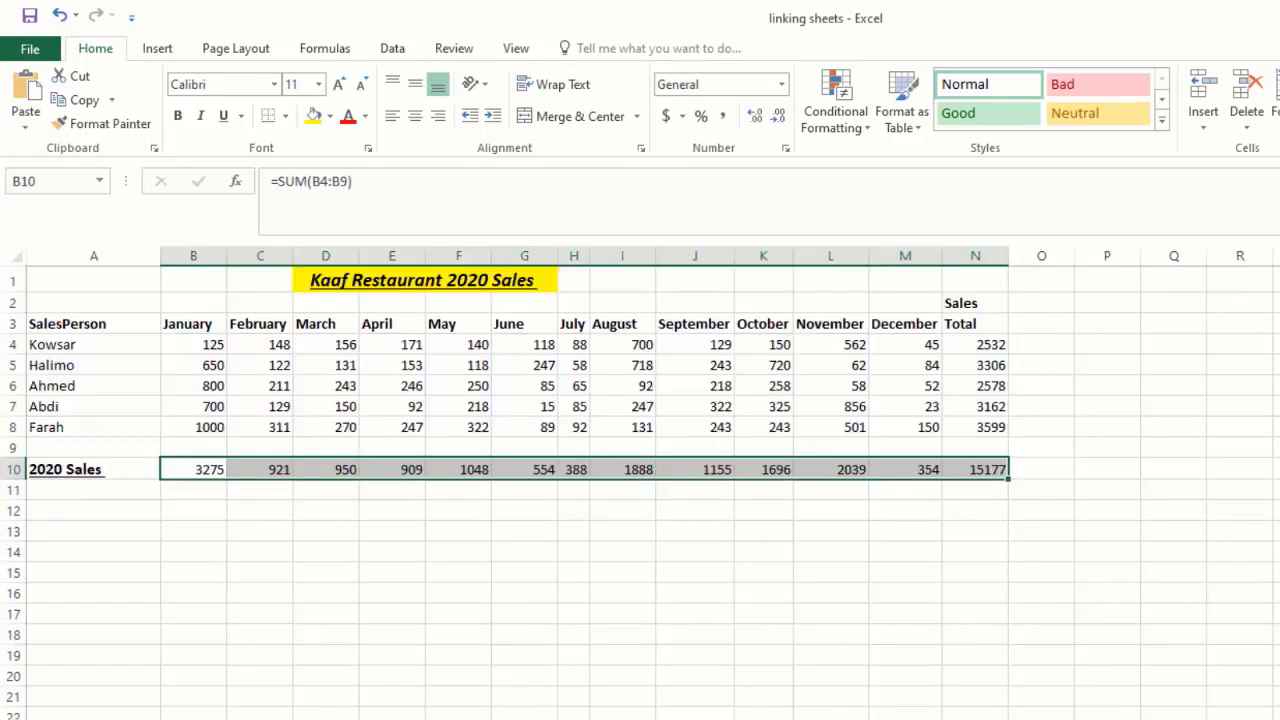
{"action": "key", "text": "ctrl+Page_Down"}
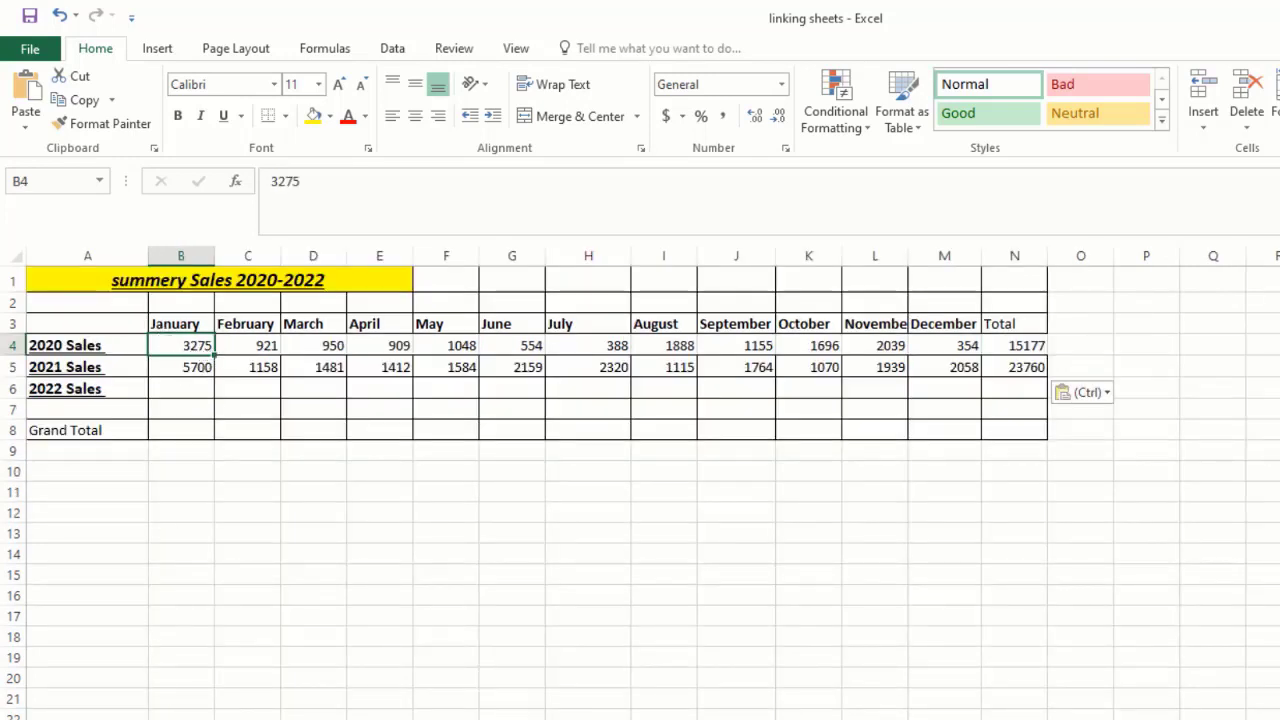
{"action": "key", "text": "ctrl+Page_Up"}
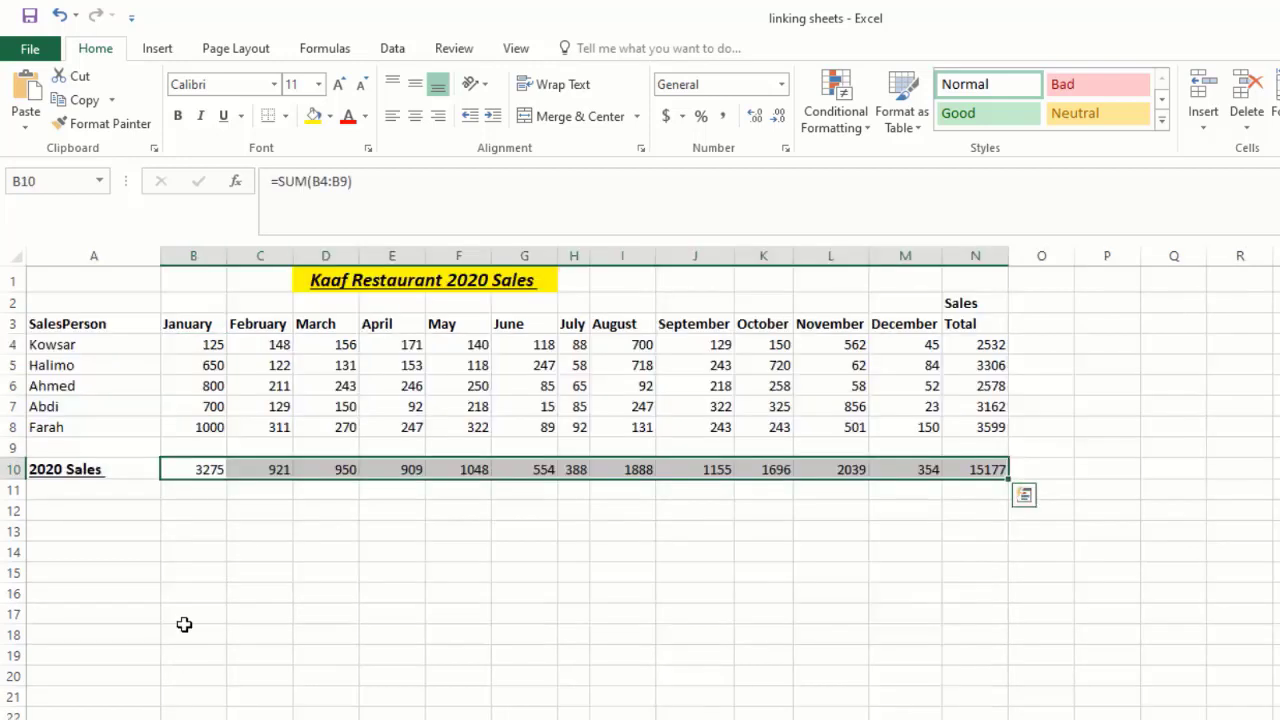
{"action": "left_click", "coordinate": [212, 346]}
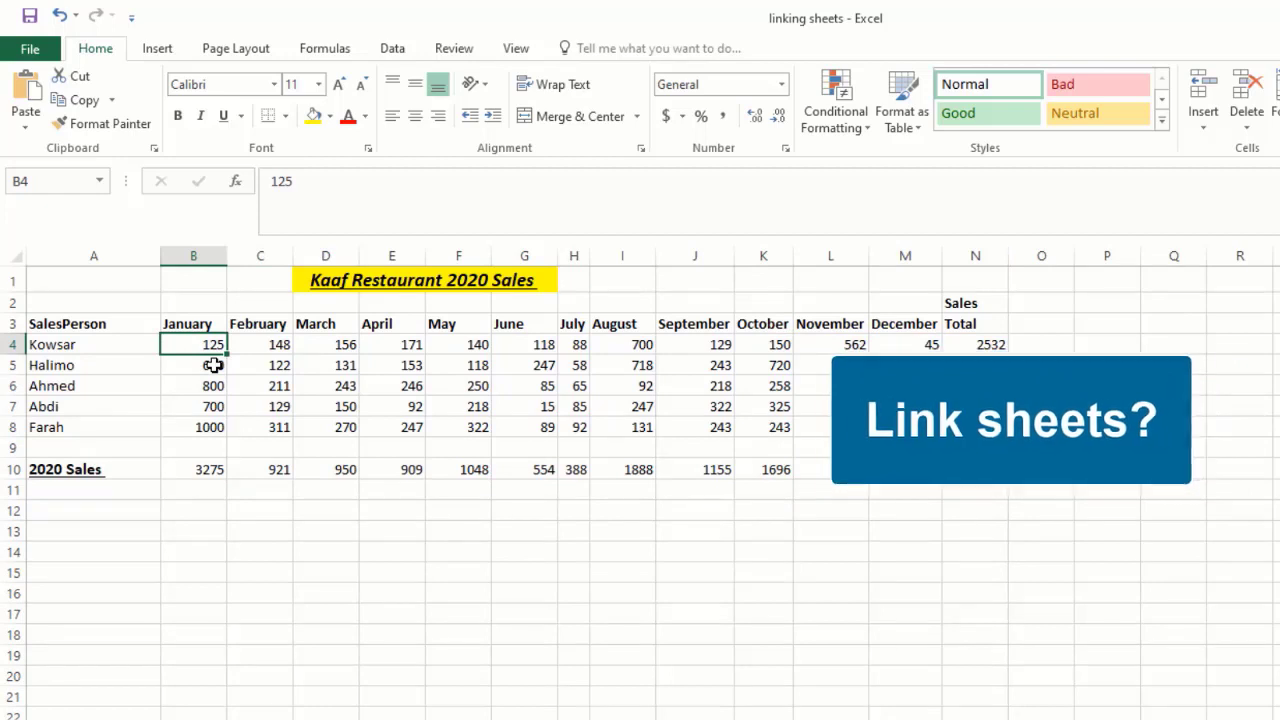
{"action": "type", "text": "58"}
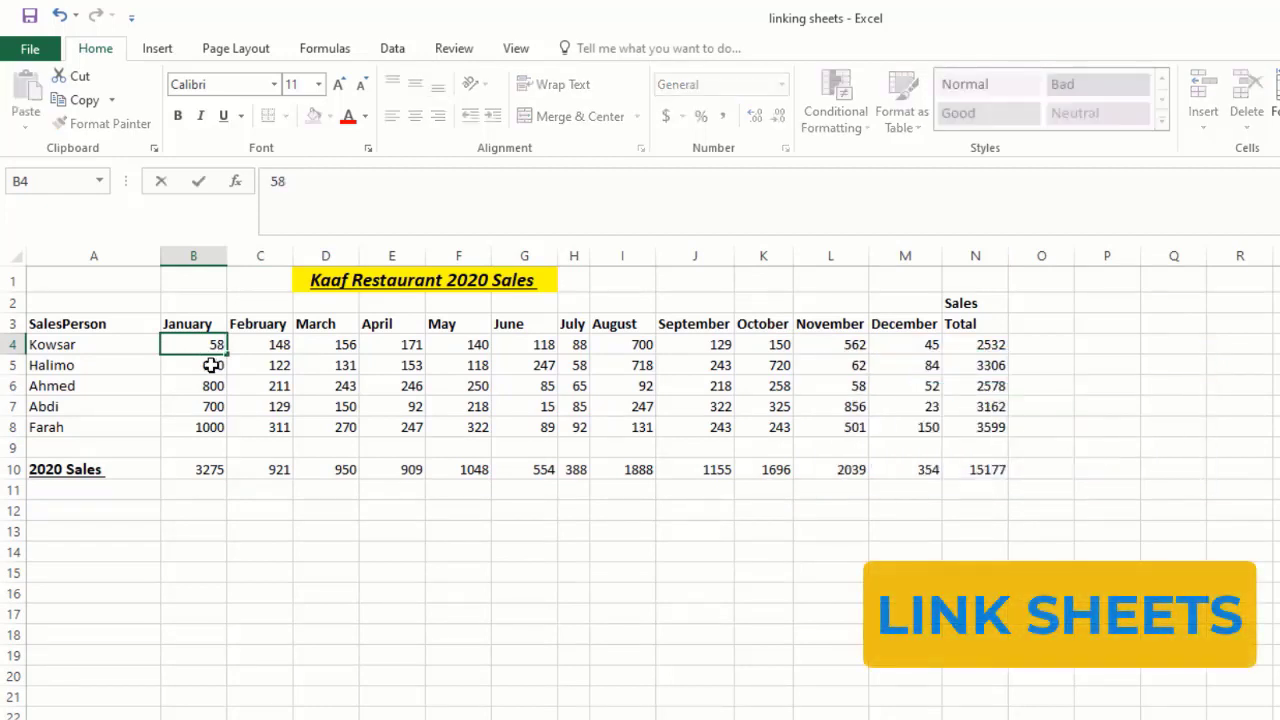
{"action": "left_click", "coordinate": [192, 389]}
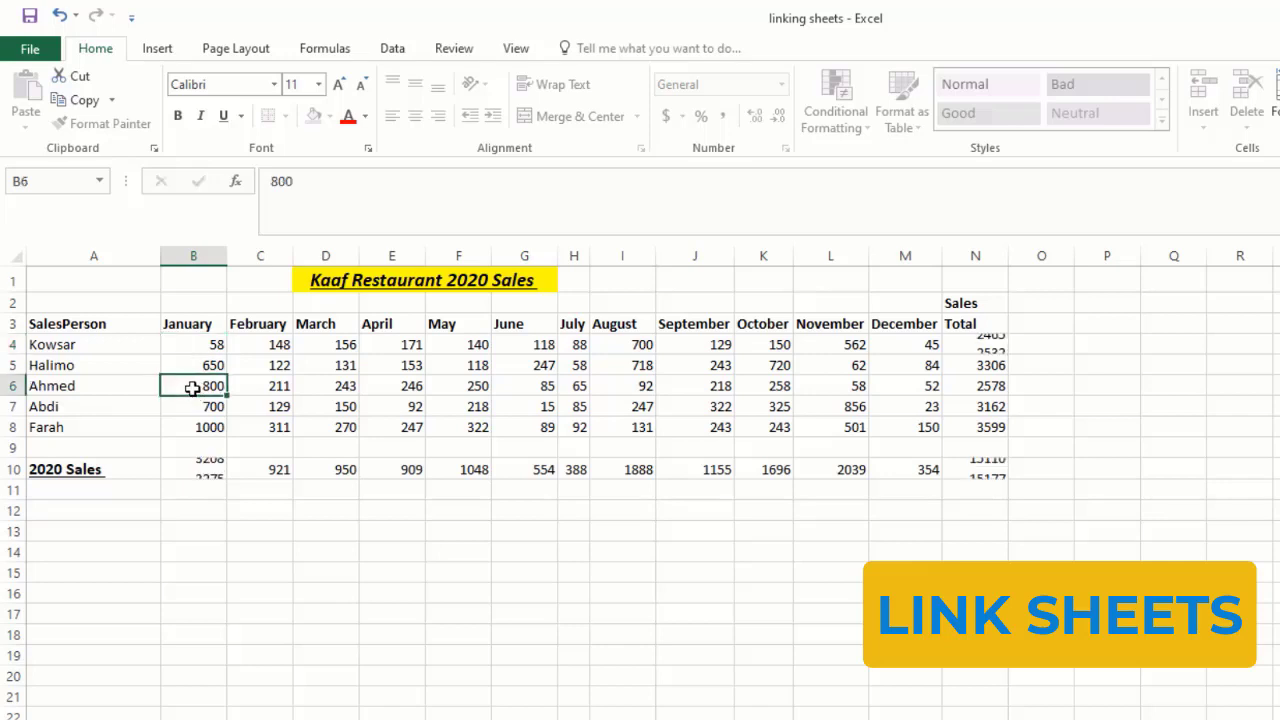
- Compare the January total in B10 of the 2020 Sales sheet with the pasted value in B4 of the summery sheet
{"action": "left_click", "coordinate": [203, 479]}
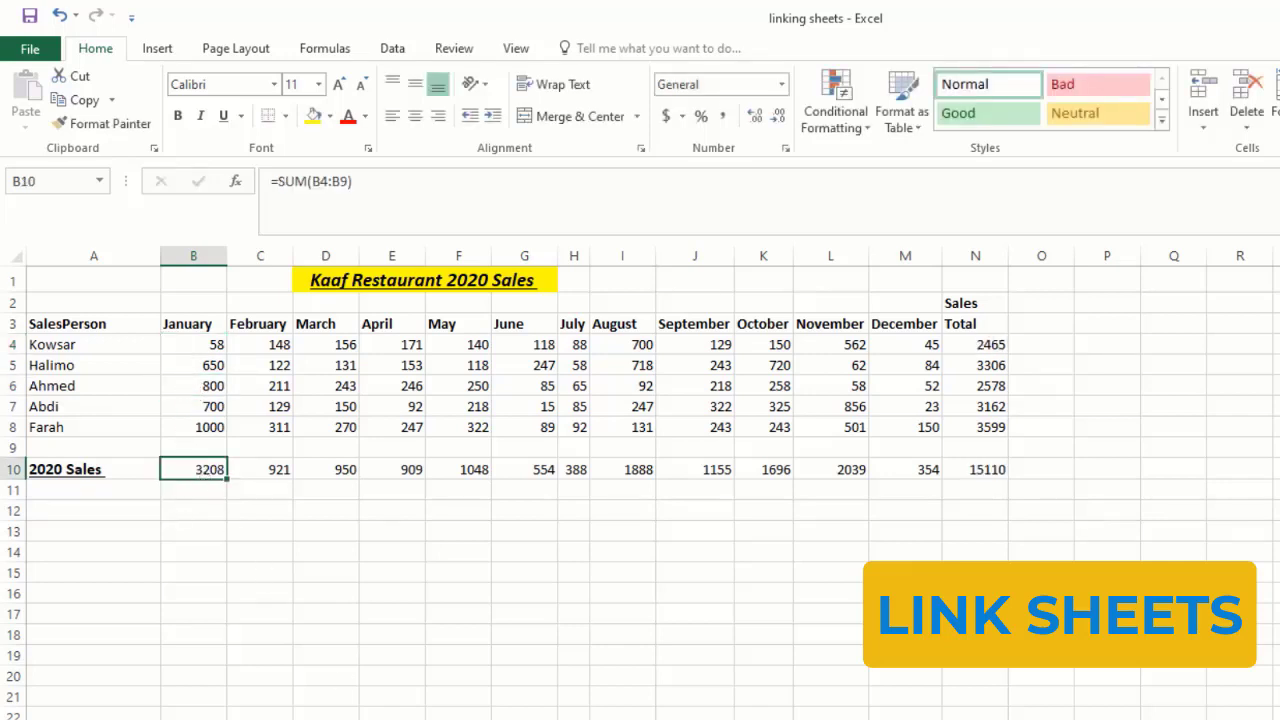
{"action": "key", "text": "ctrl+Page_Down"}
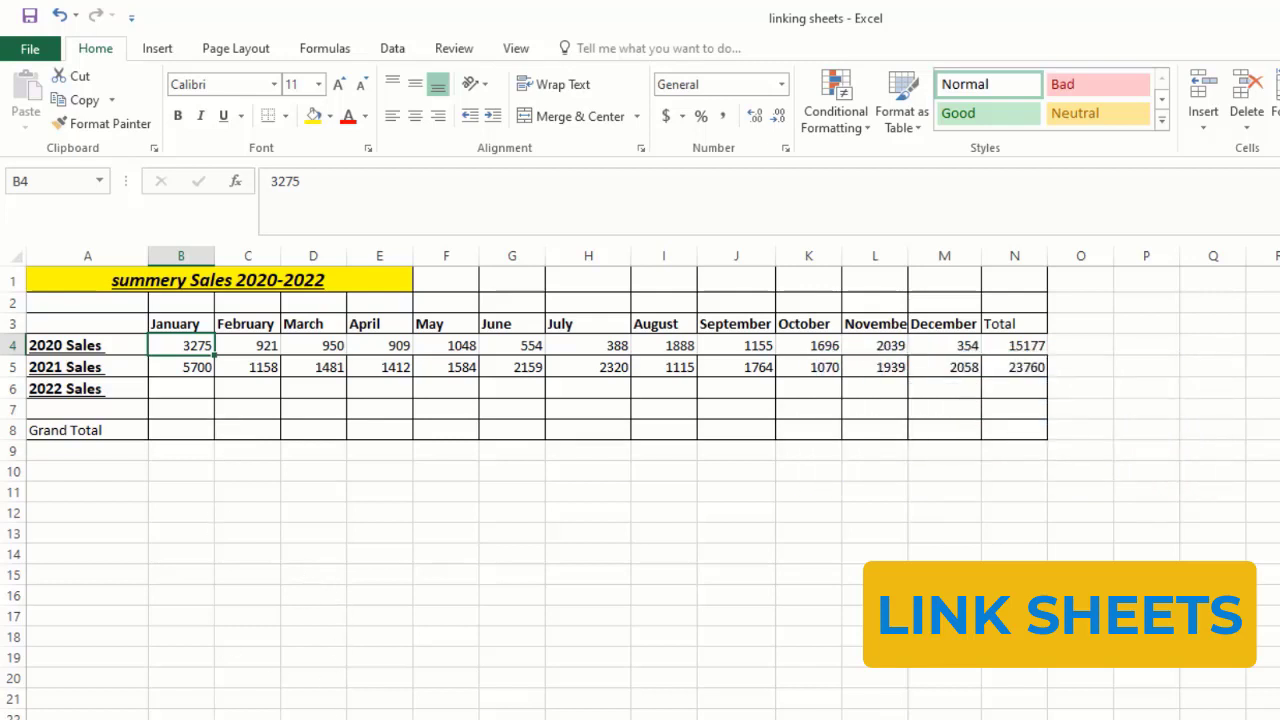
{"action": "left_click", "coordinate": [160, 719]}
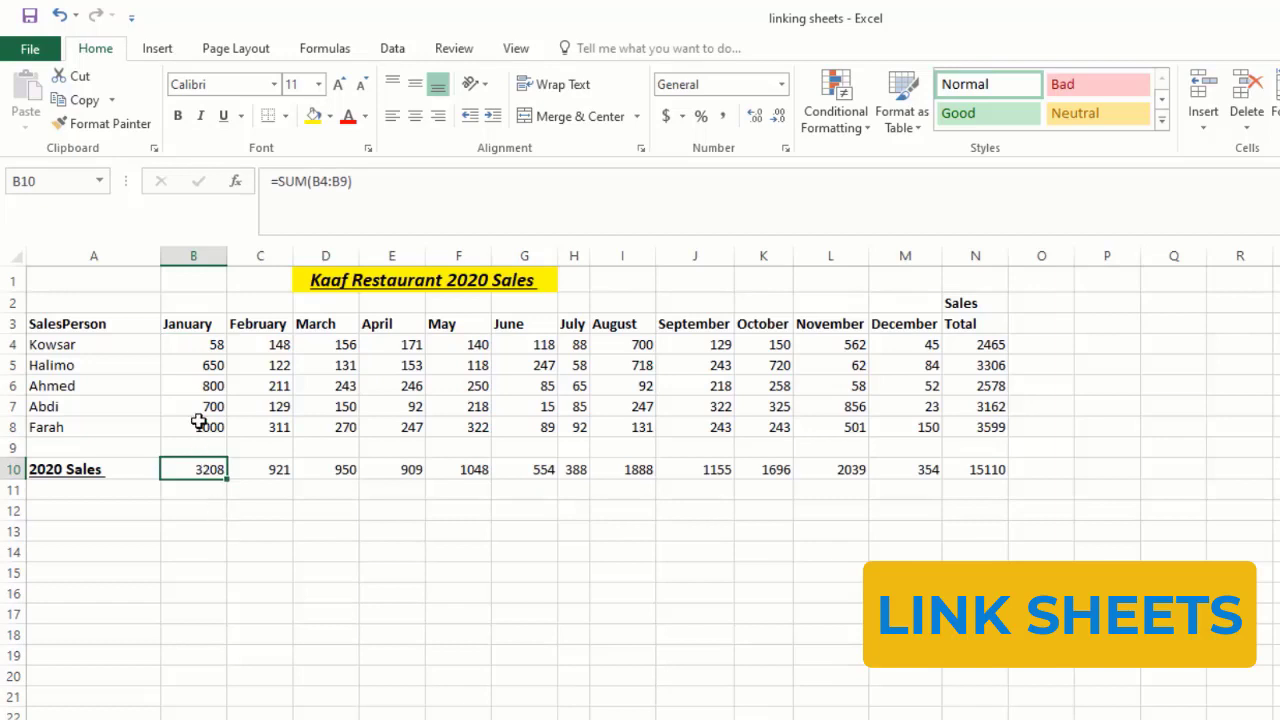
{"action": "left_click", "coordinate": [214, 345]}
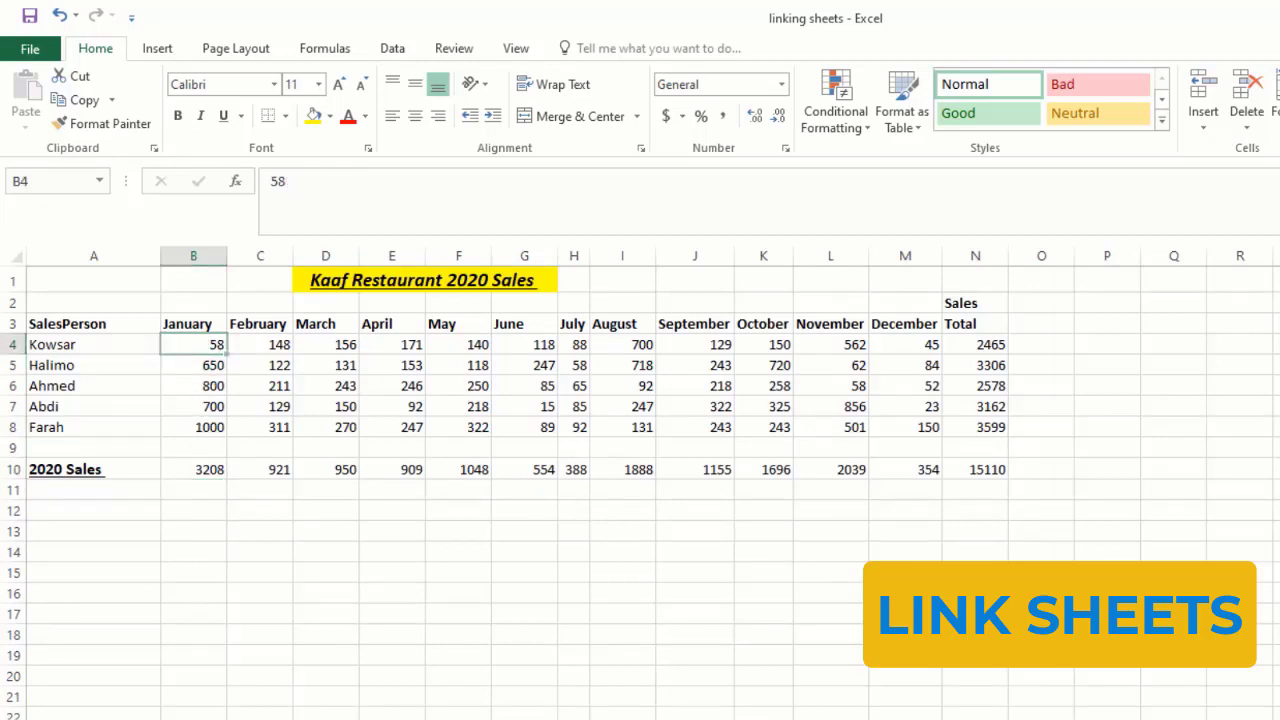
{"action": "left_click", "coordinate": [157, 719]}
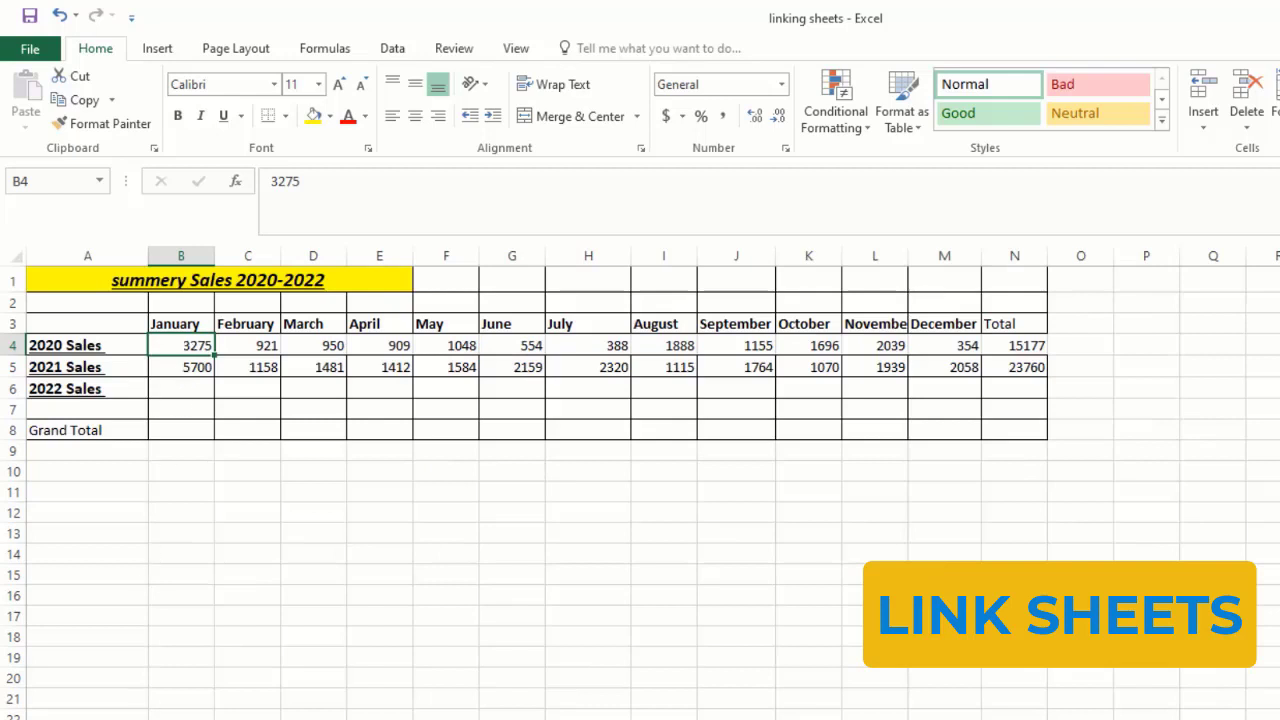
{"action": "left_click", "coordinate": [80, 719]}
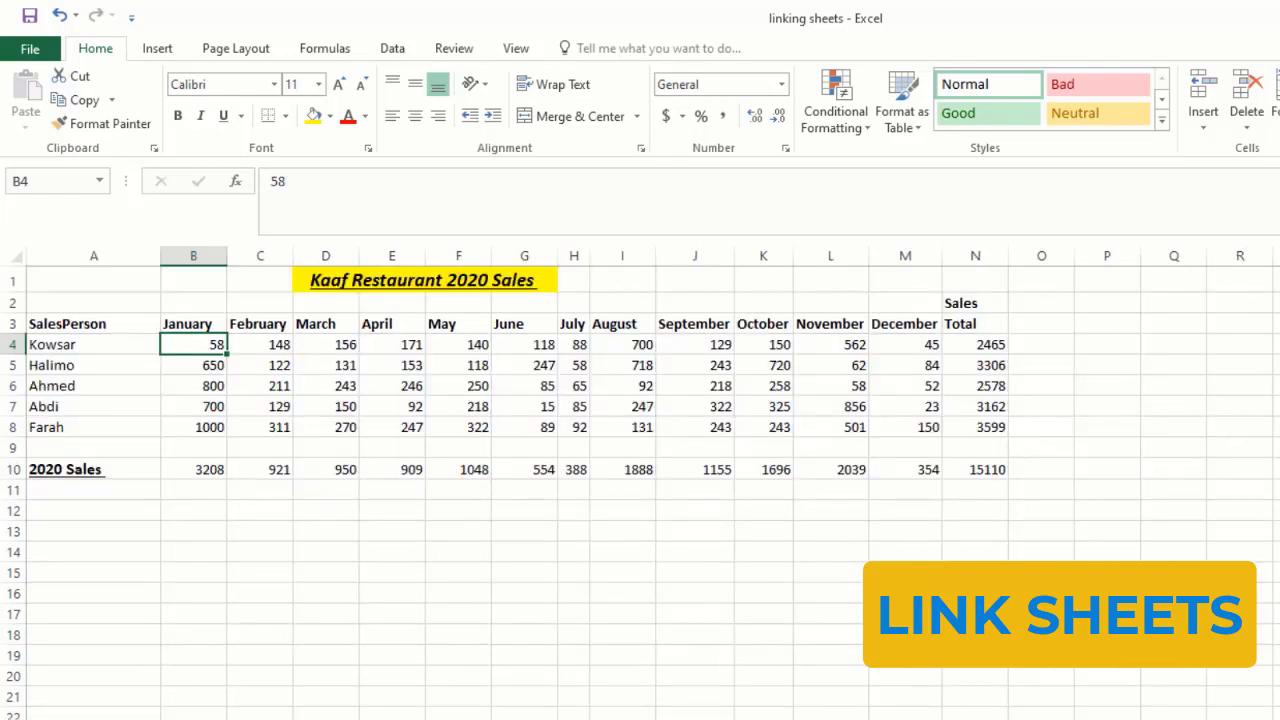
{"action": "left_click", "coordinate": [157, 719]}
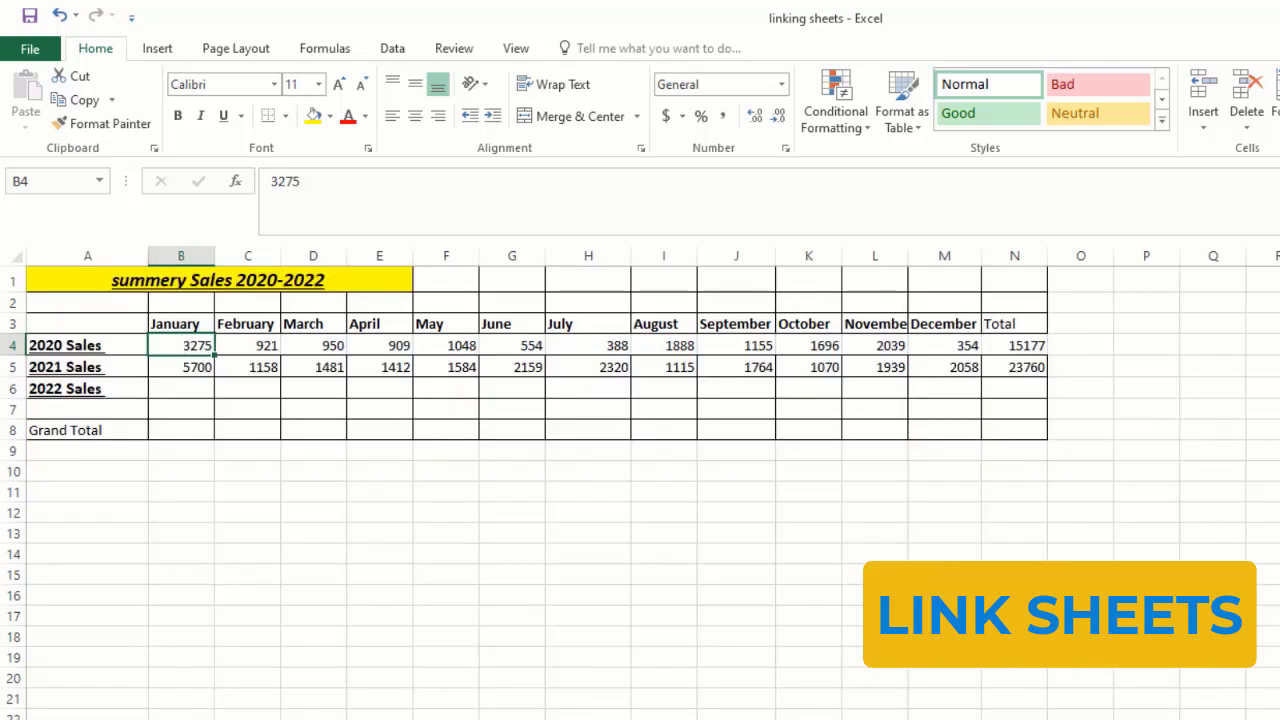
{"action": "left_click", "coordinate": [80, 719]}
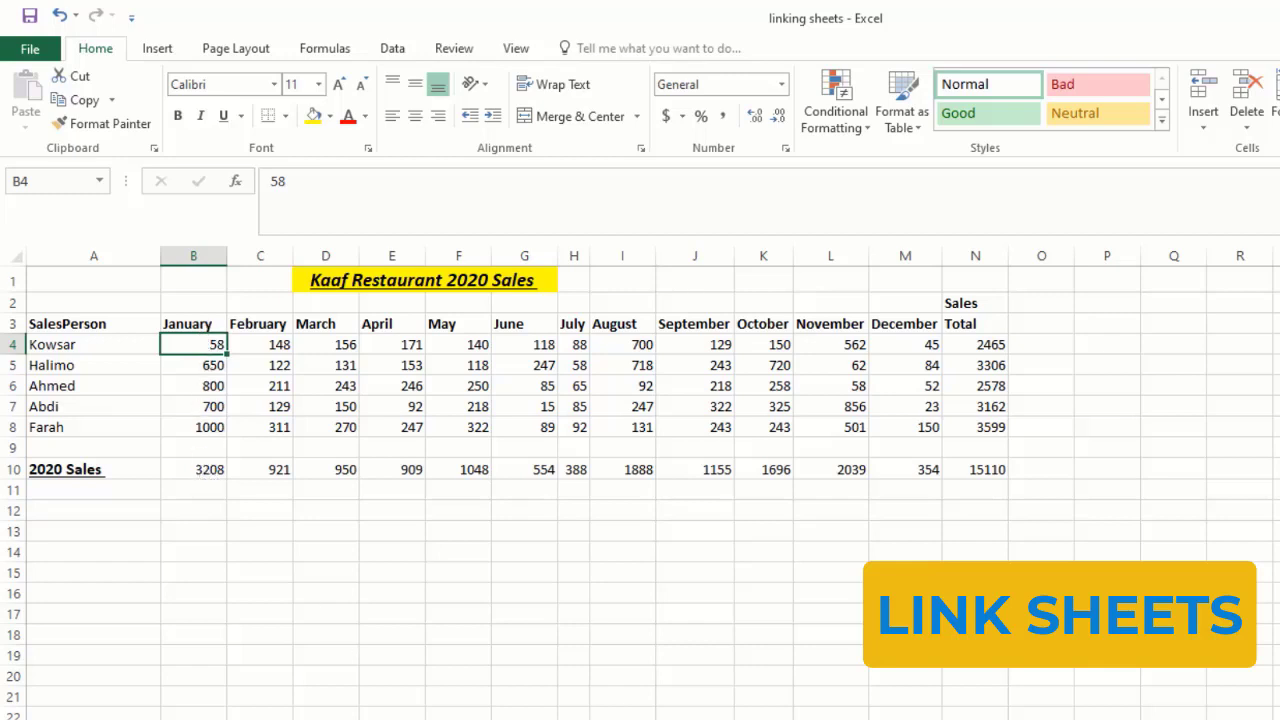
{"action": "left_click", "coordinate": [160, 719]}
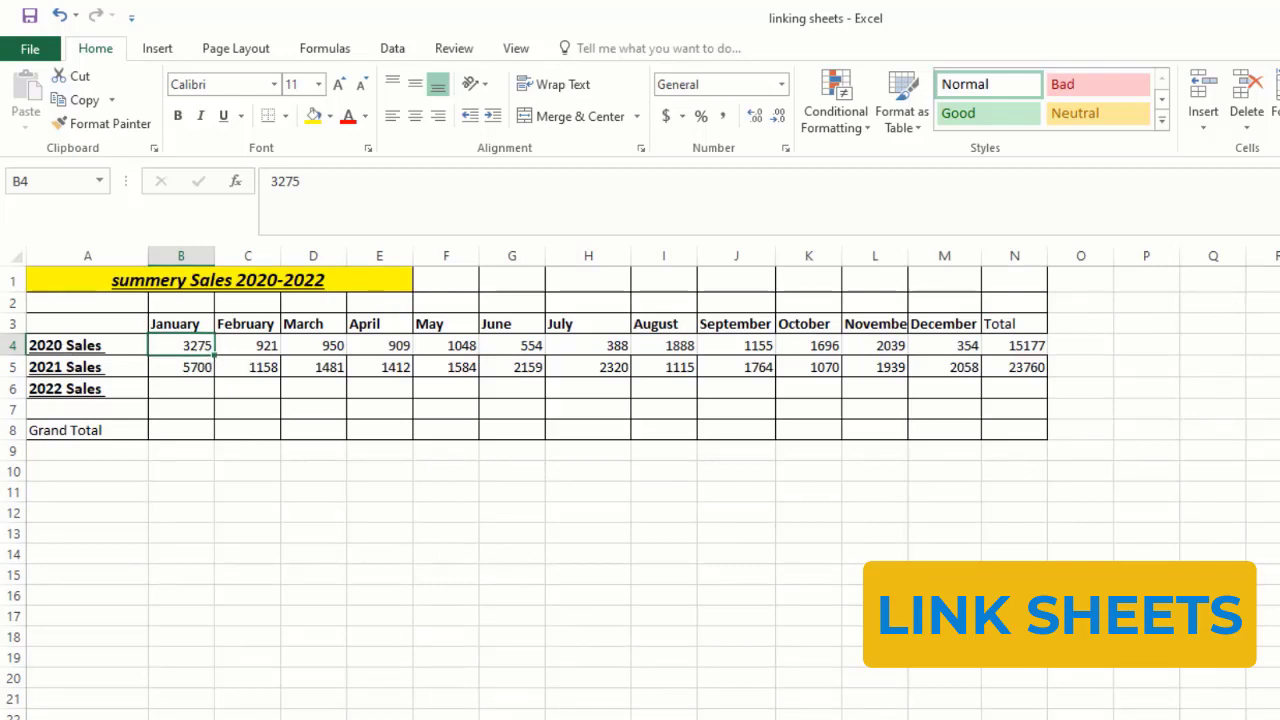
{"action": "key", "text": "ctrl+Page_Up"}
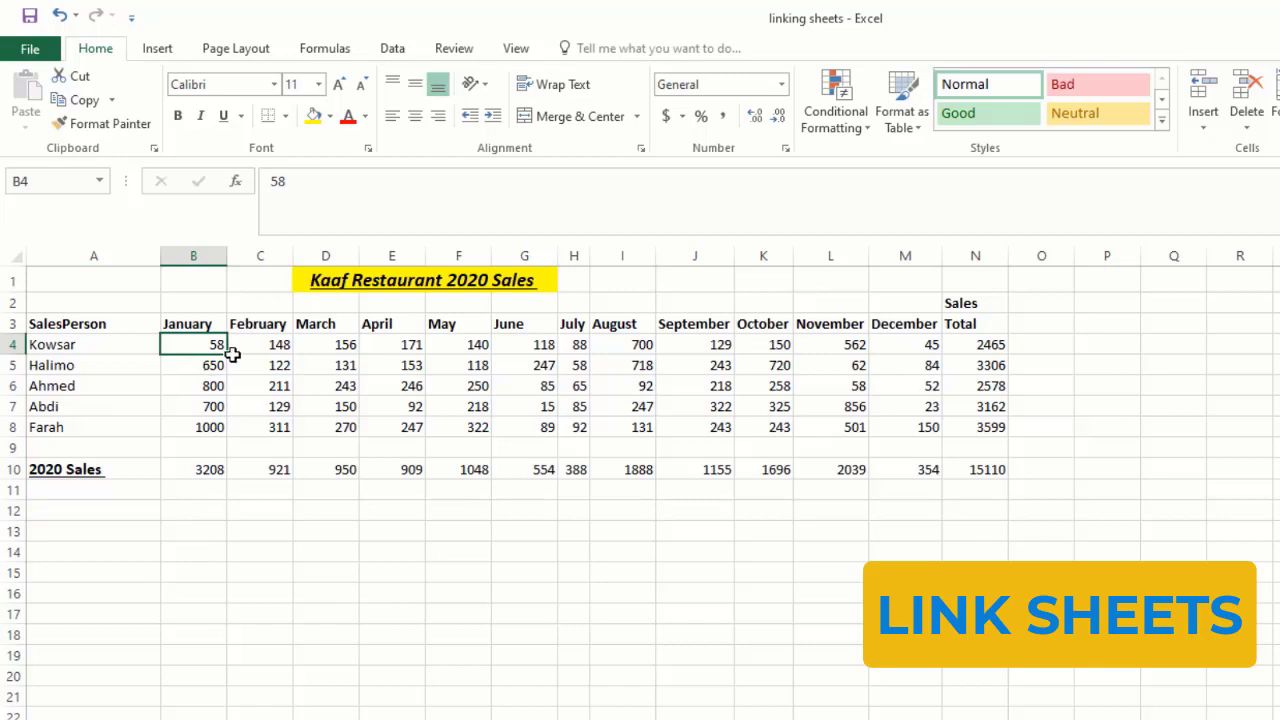
{"action": "left_click", "coordinate": [210, 470]}
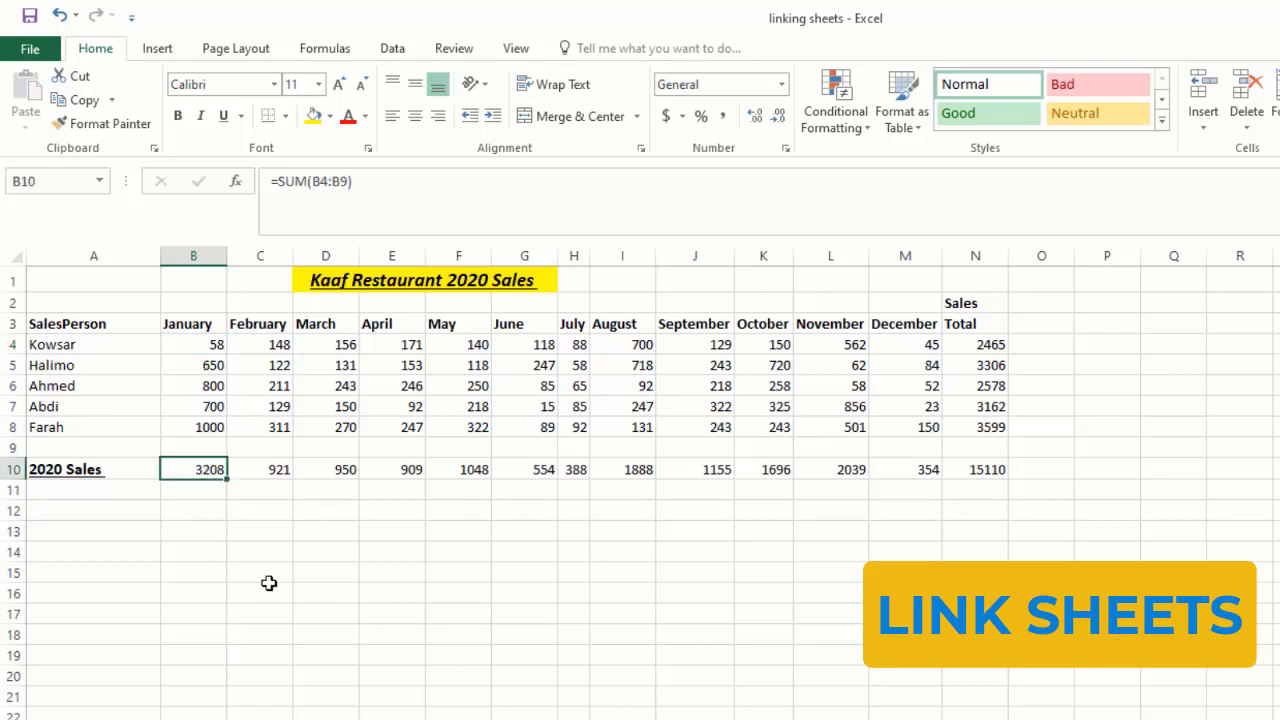
- Clear the pasted 2020 and 2021 values from B4:N5 of the summery sheet
{"action": "left_click", "coordinate": [320, 718]}
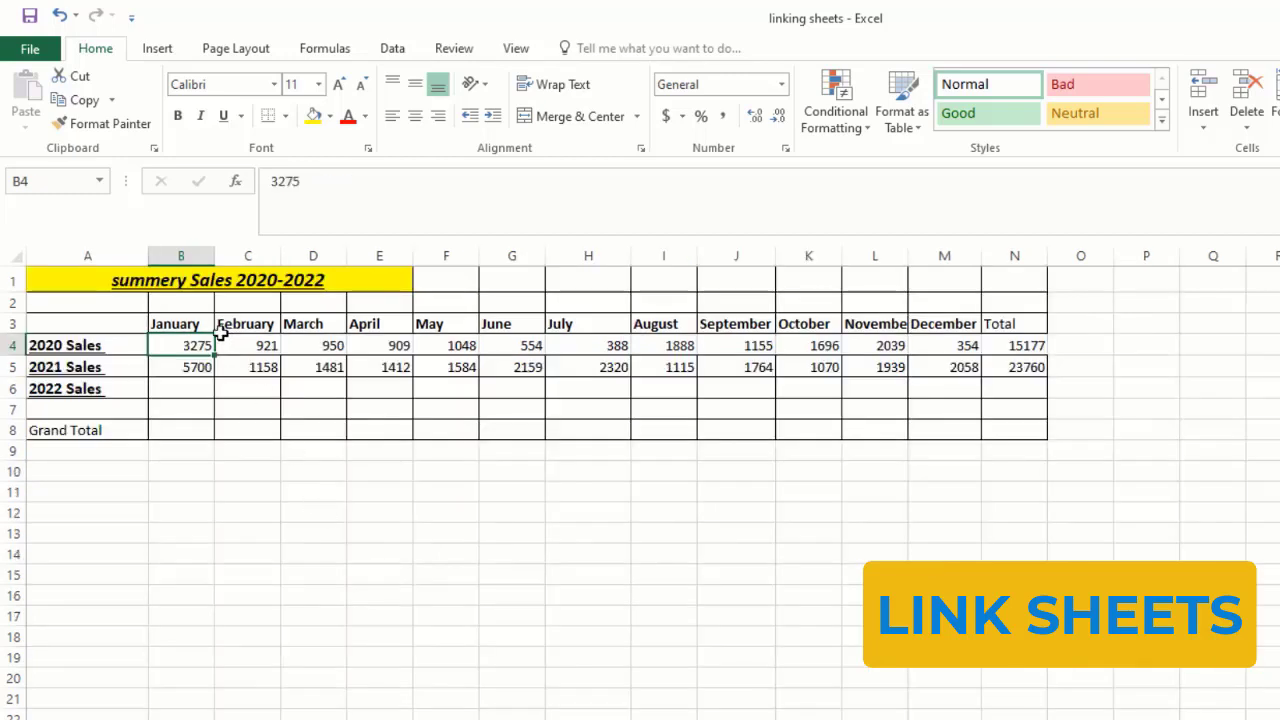
{"action": "left_click_drag", "start_coordinate": [188, 344], "coordinate": [1020, 370]}
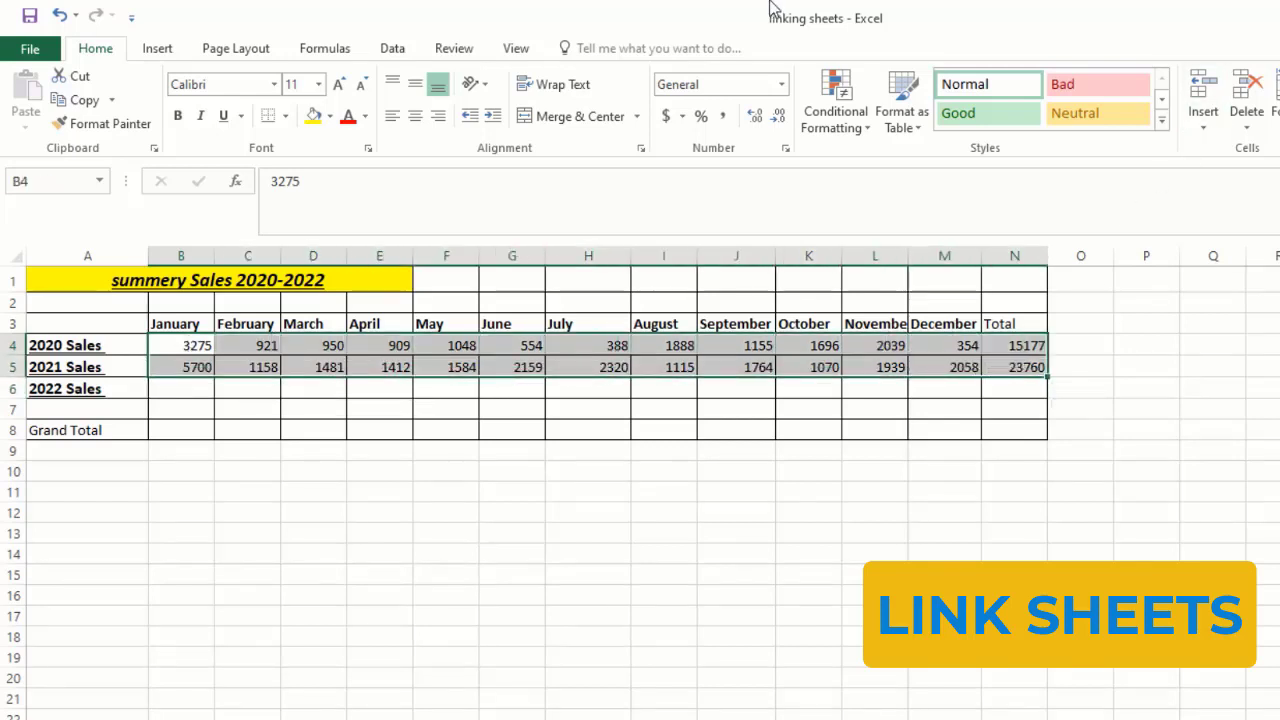
{"action": "key", "text": "Delete"}
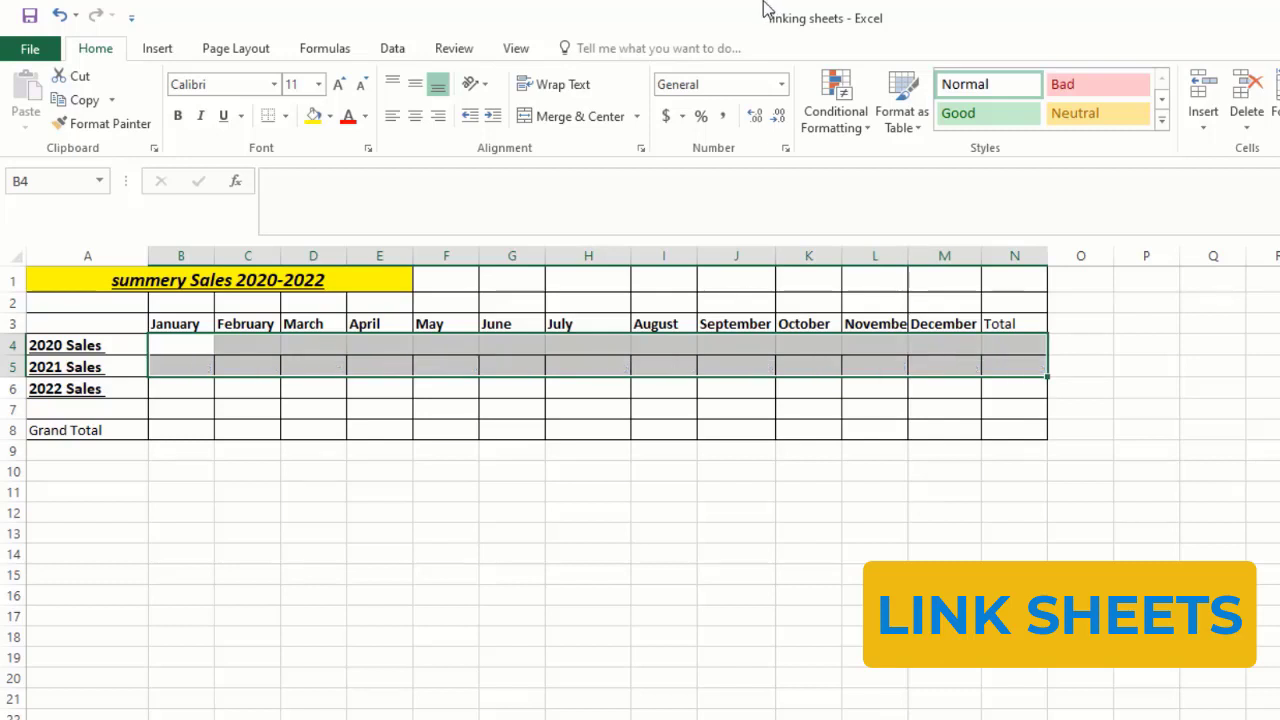
{"action": "left_click", "coordinate": [356, 486]}
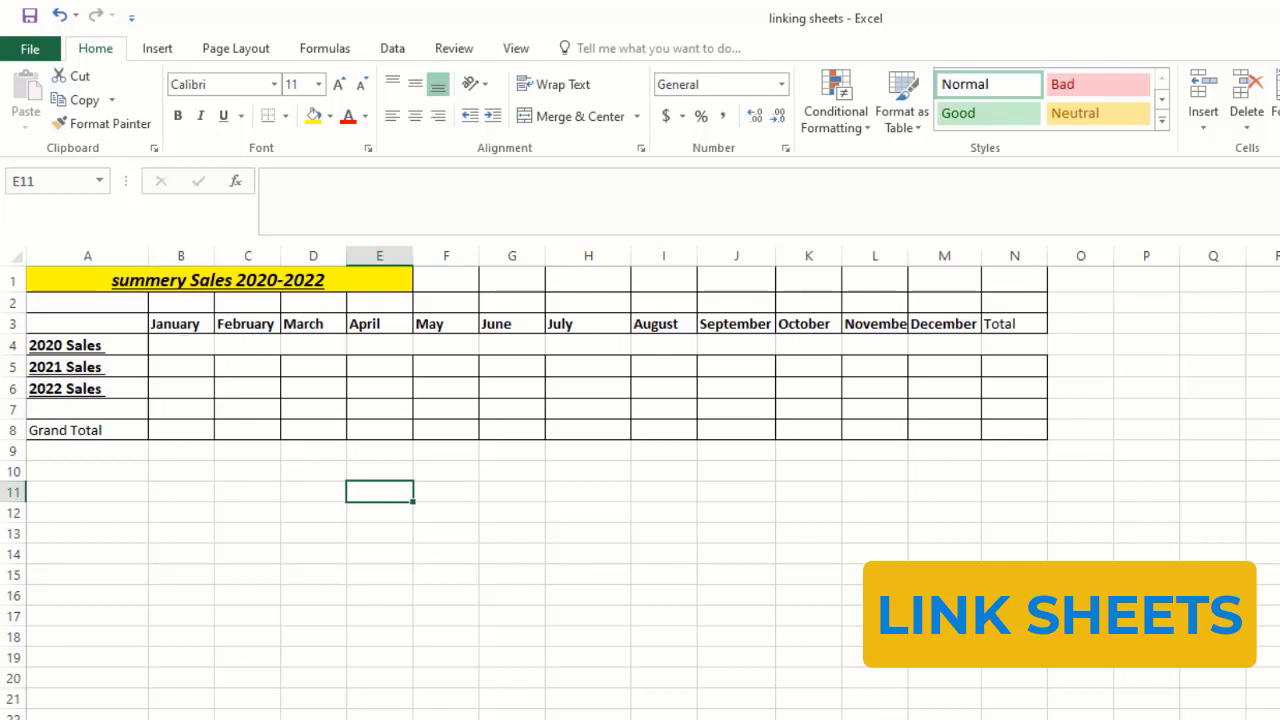
{"action": "key", "text": "ctrl+Page_Down"}
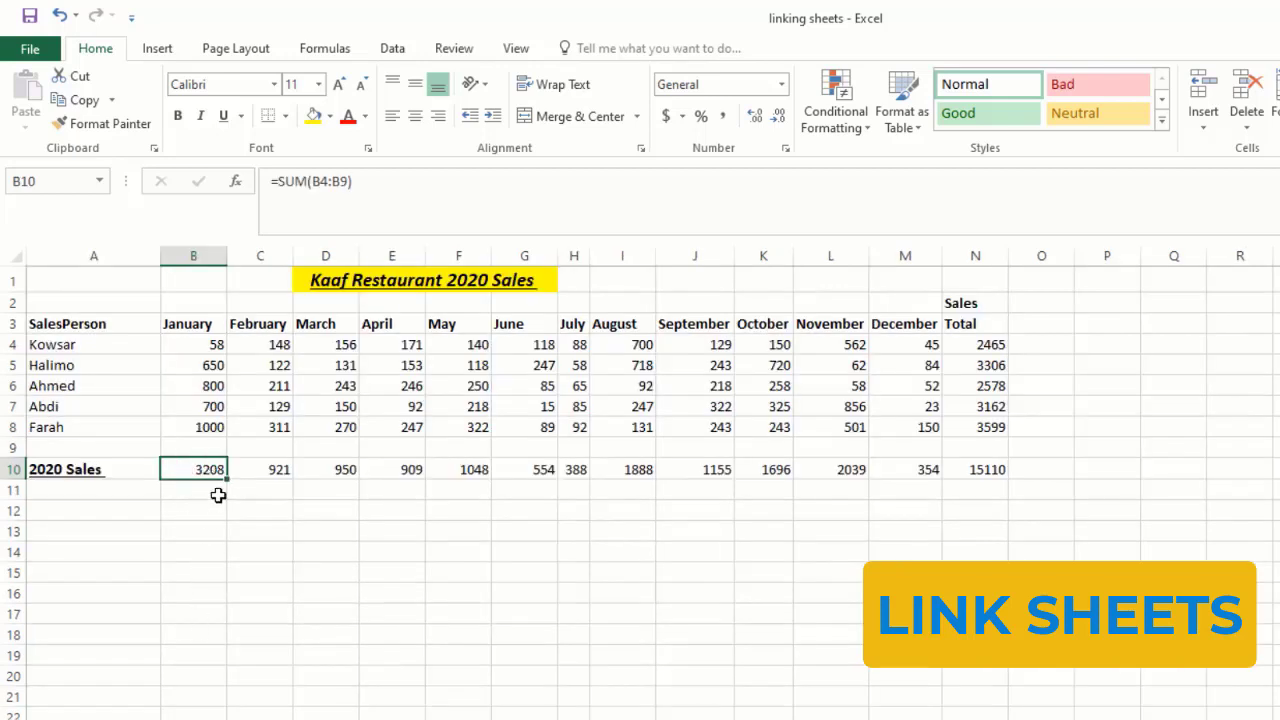
{"action": "key", "text": "ctrl+Page_Up"}
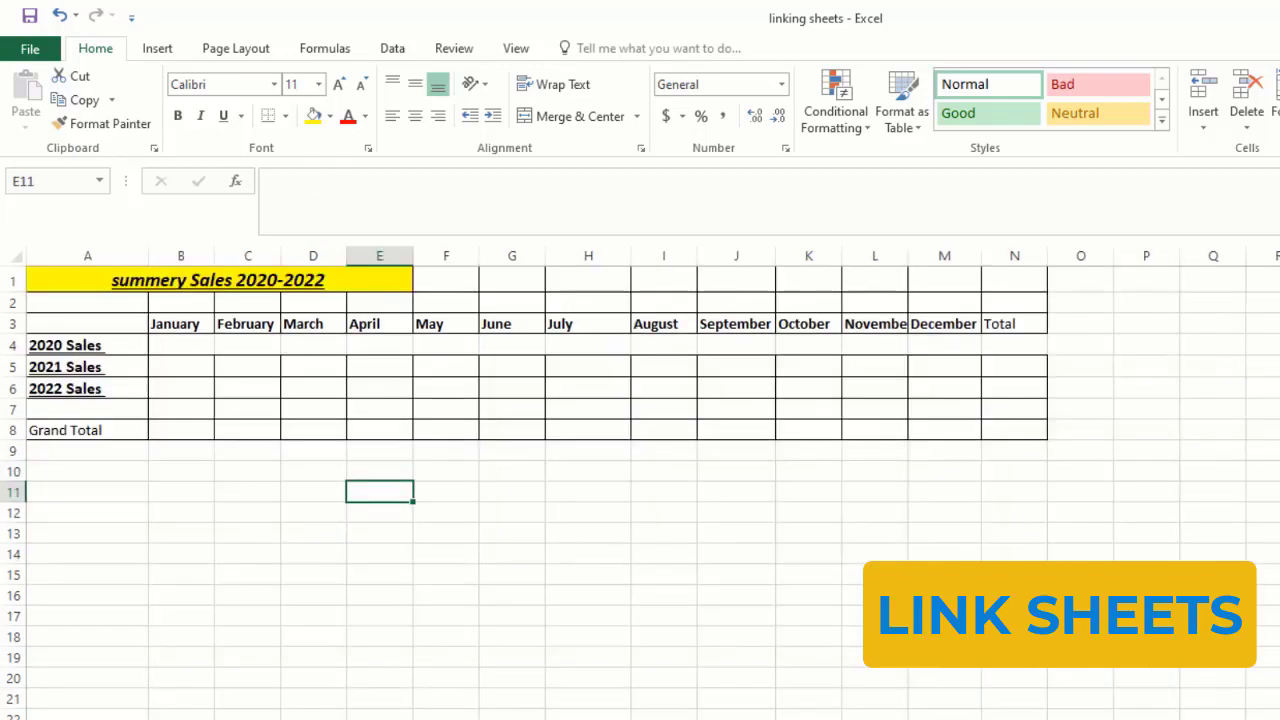
{"action": "key", "text": "ctrl+Page_Down"}
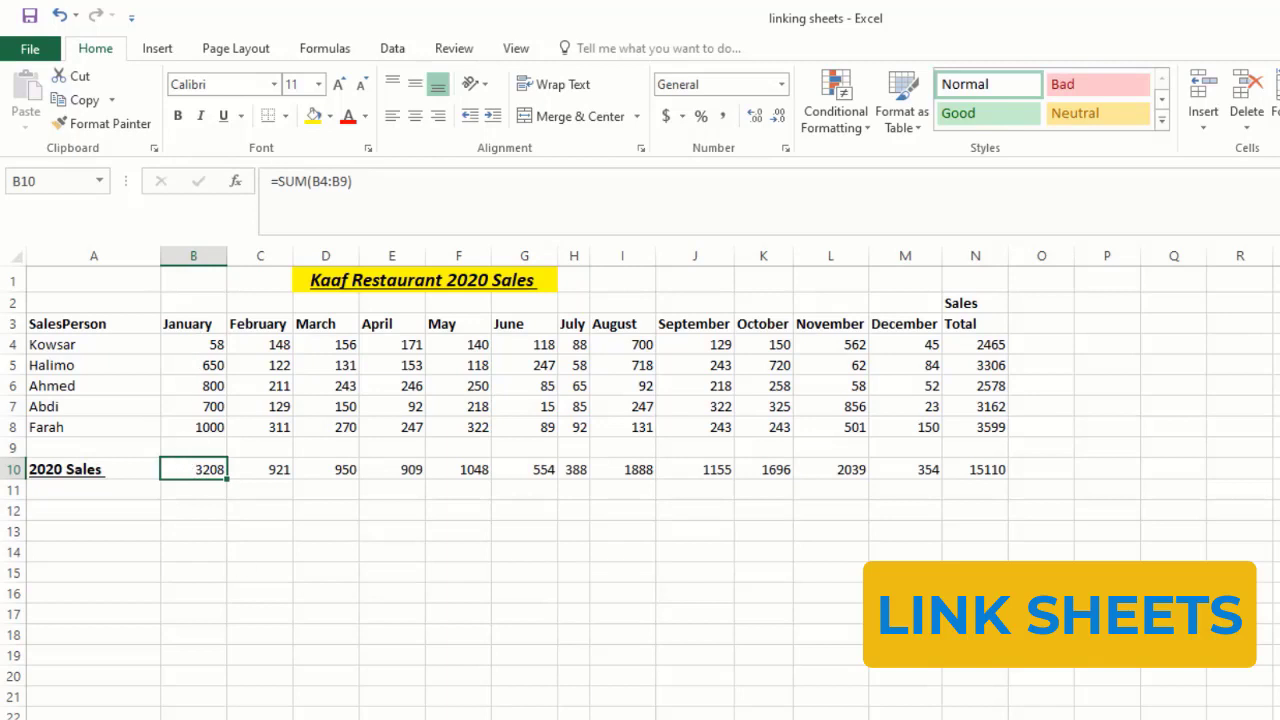
{"action": "key", "text": "ctrl+Page_Up"}
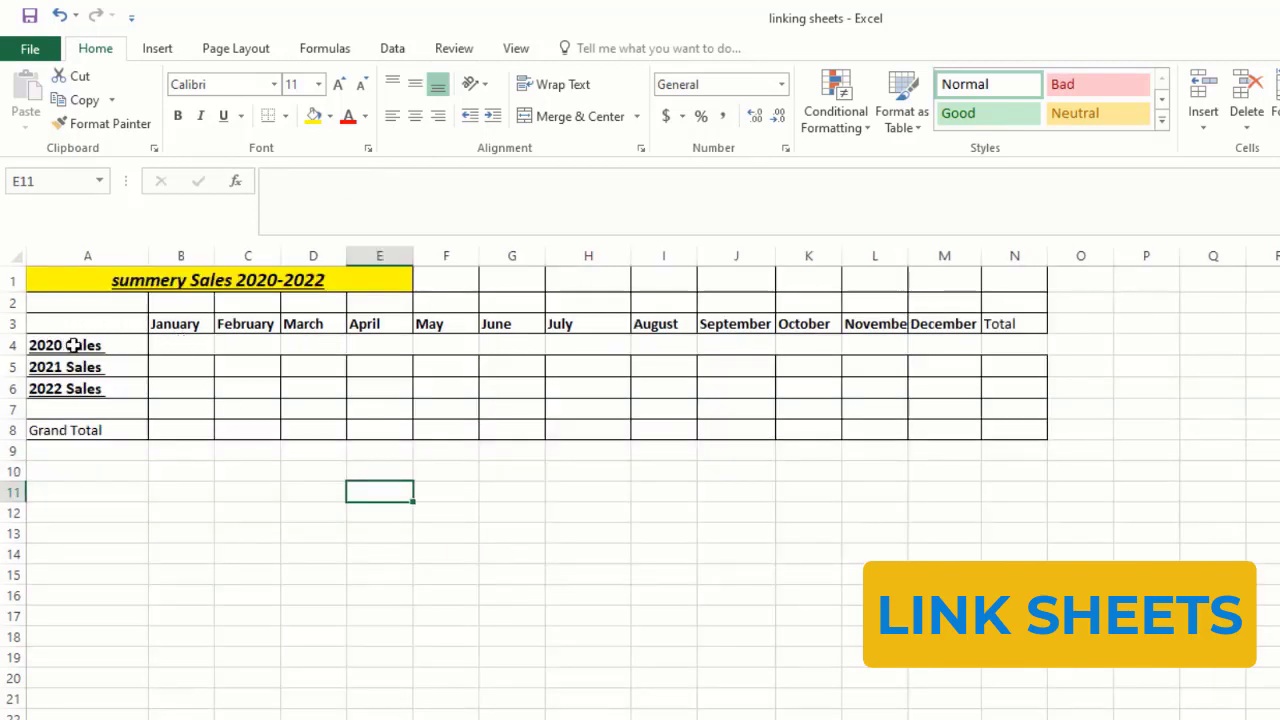
- Link B4 of the summery sheet to the January total in B10 of the 2020 Sales sheet
{"action": "left_click", "coordinate": [181, 340]}
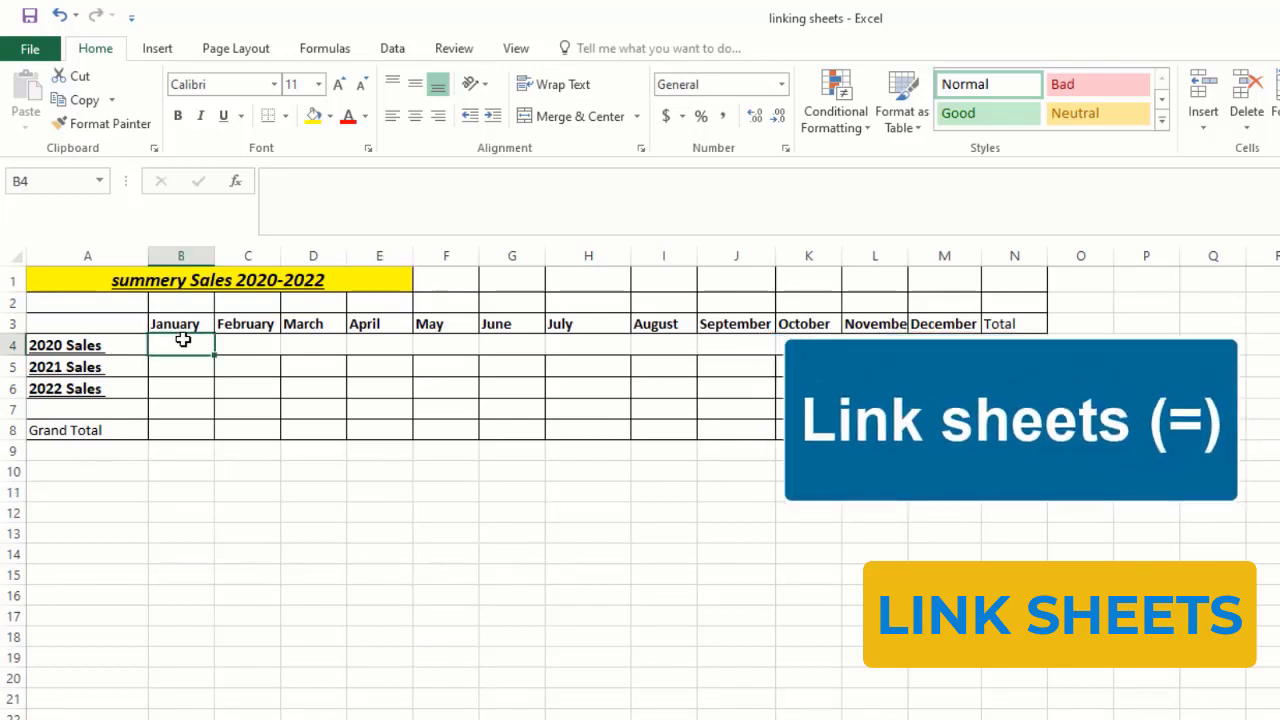
{"action": "type", "text": "="}
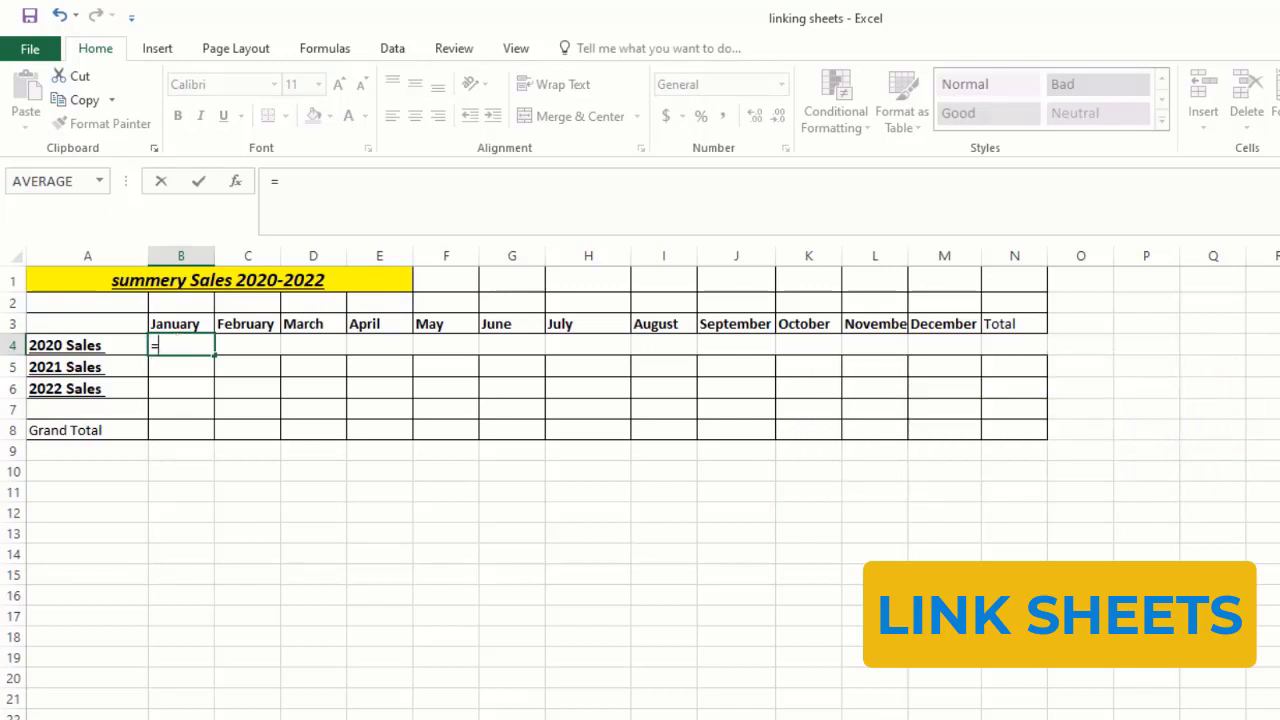
{"action": "left_click", "coordinate": [175, 718]}
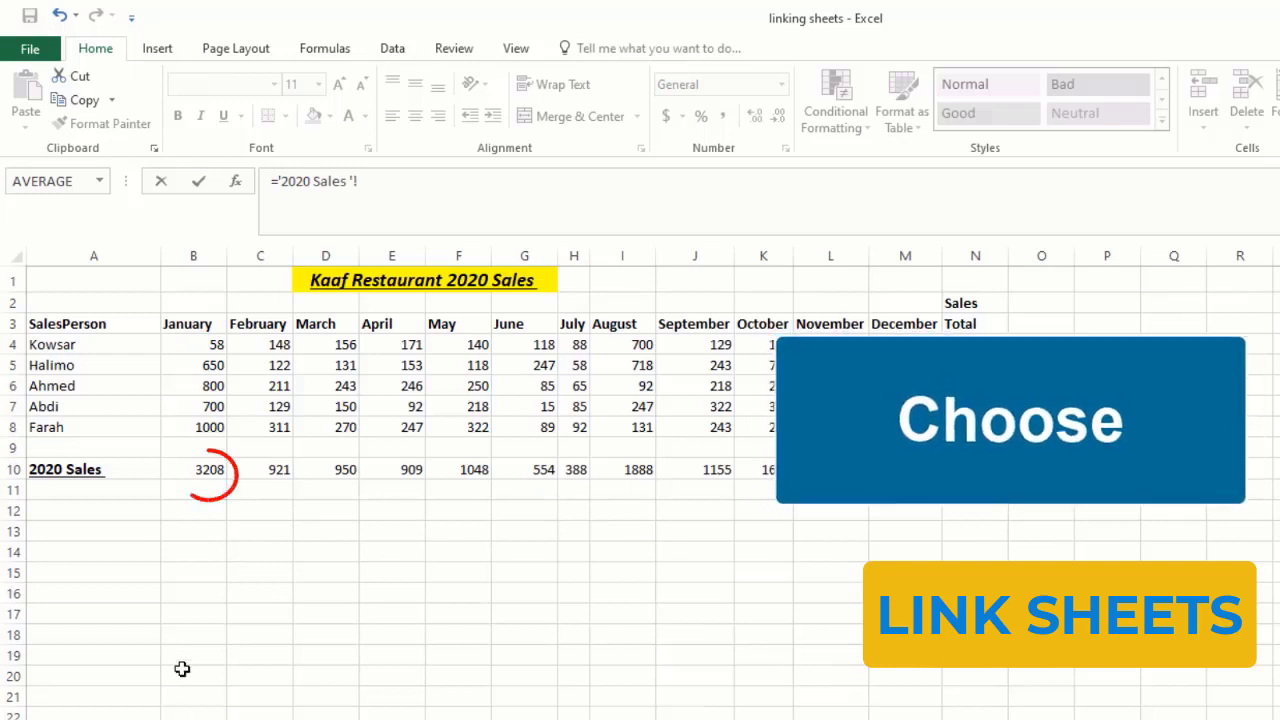
{"action": "left_click", "coordinate": [196, 474]}
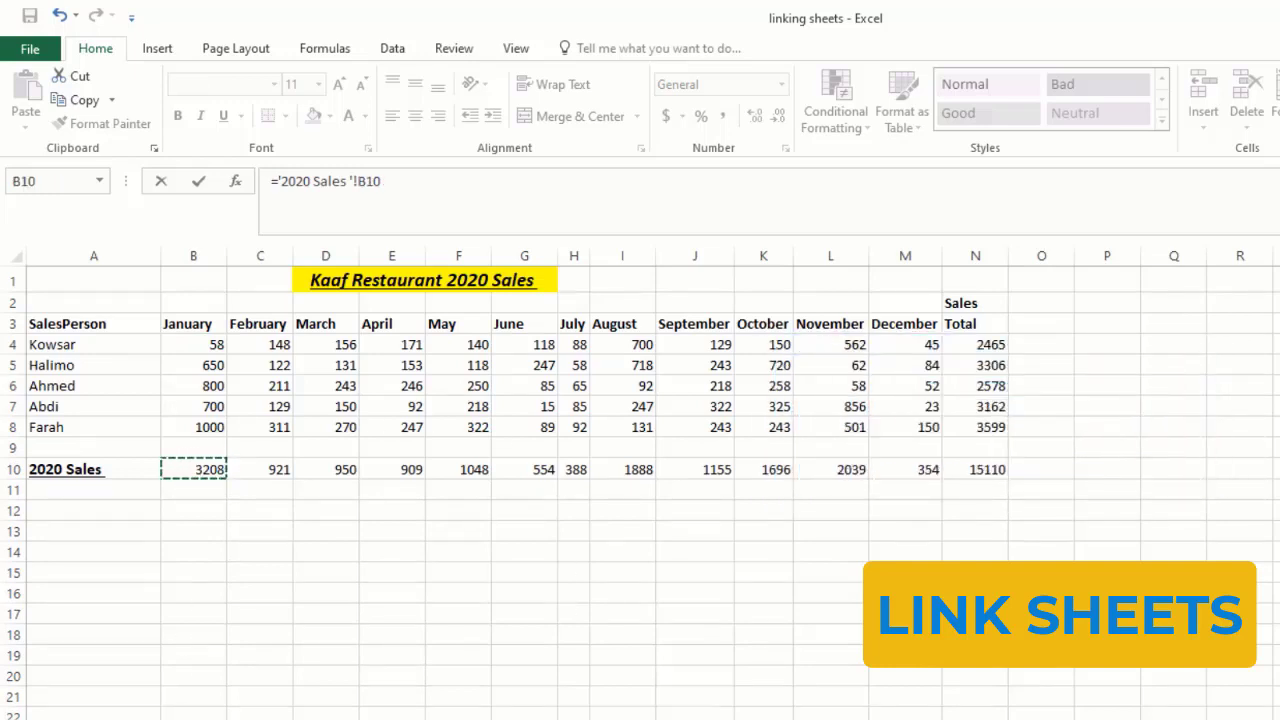
{"action": "left_click", "coordinate": [340, 718]}
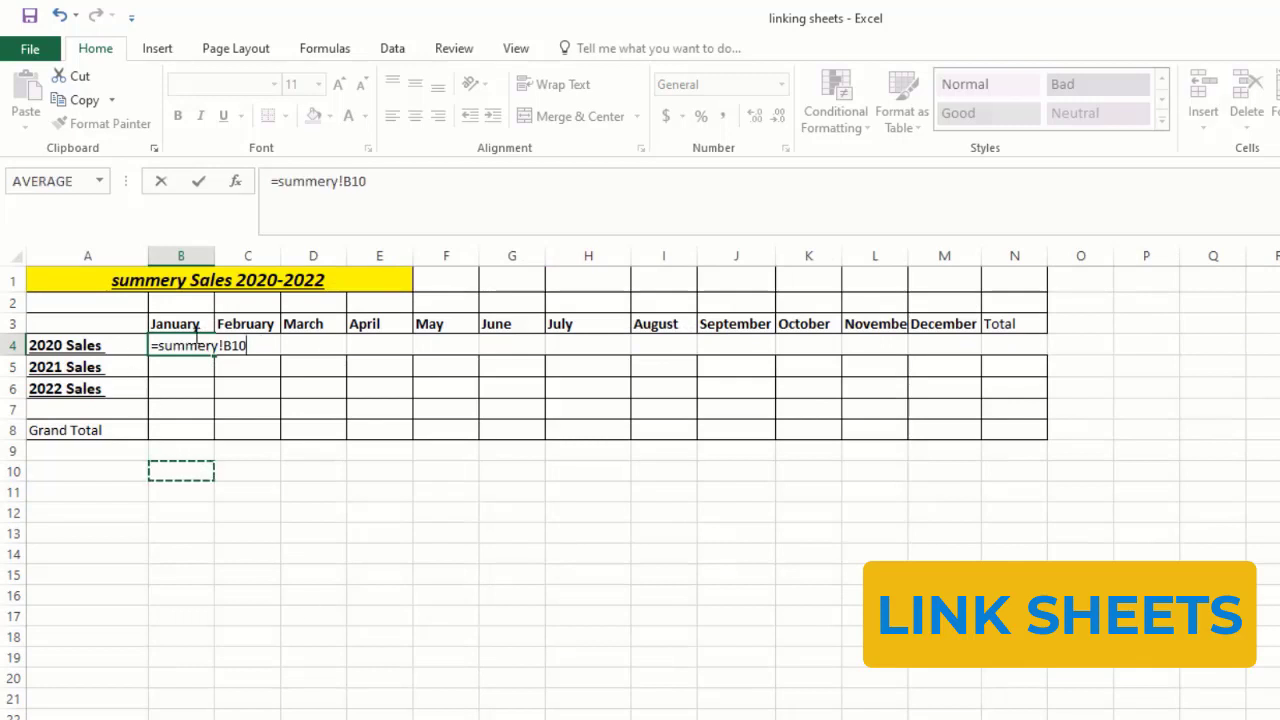
{"action": "key", "text": "ctrl+z"}
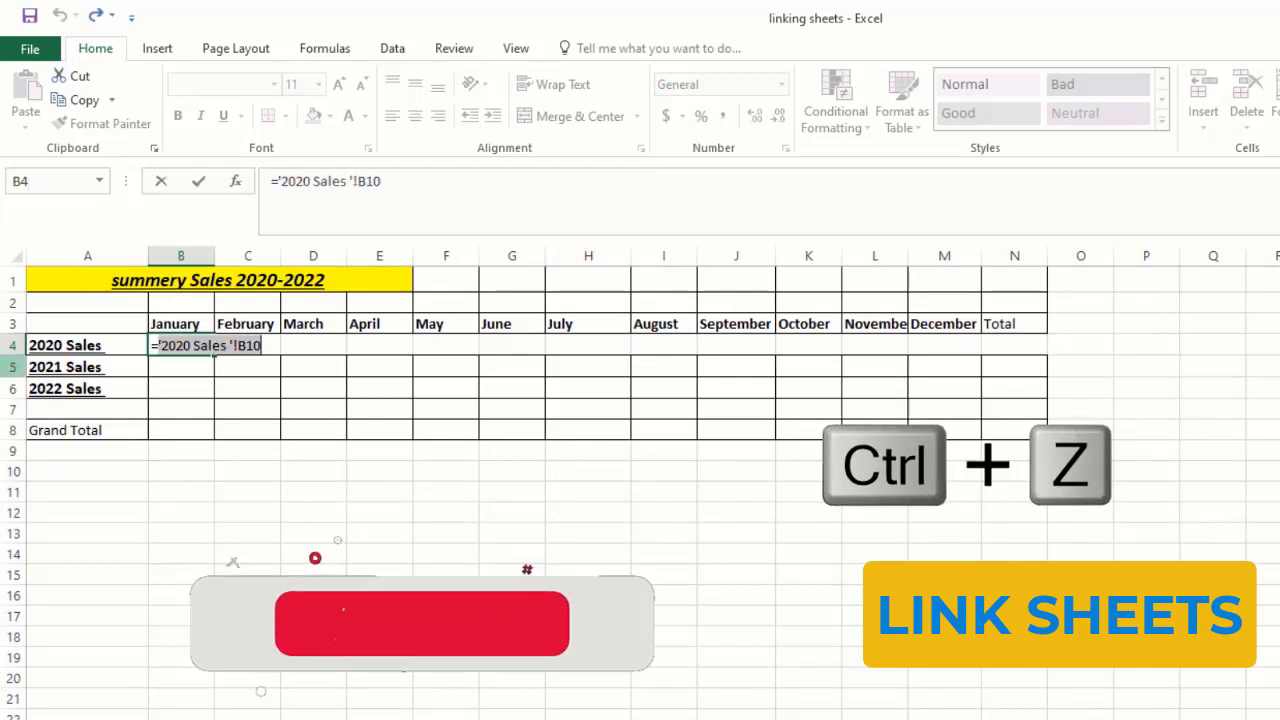
{"action": "key", "text": "ctrl+z"}
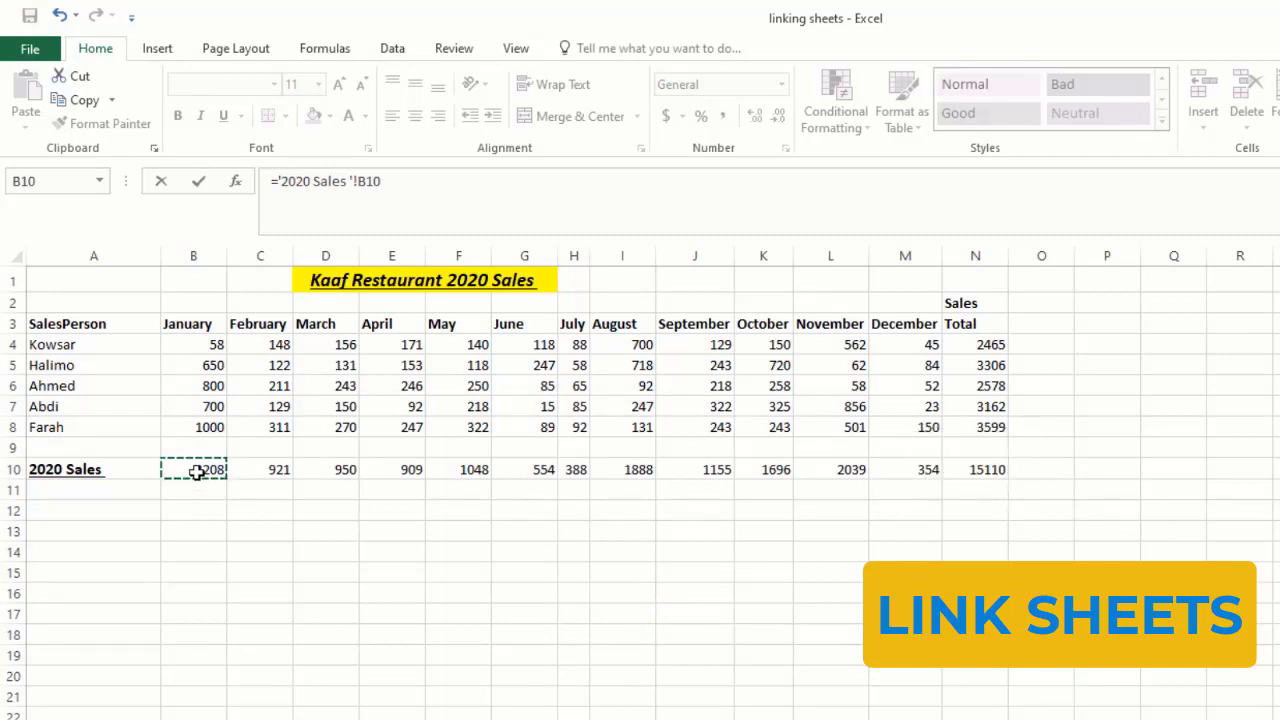
{"action": "key", "text": "Return"}
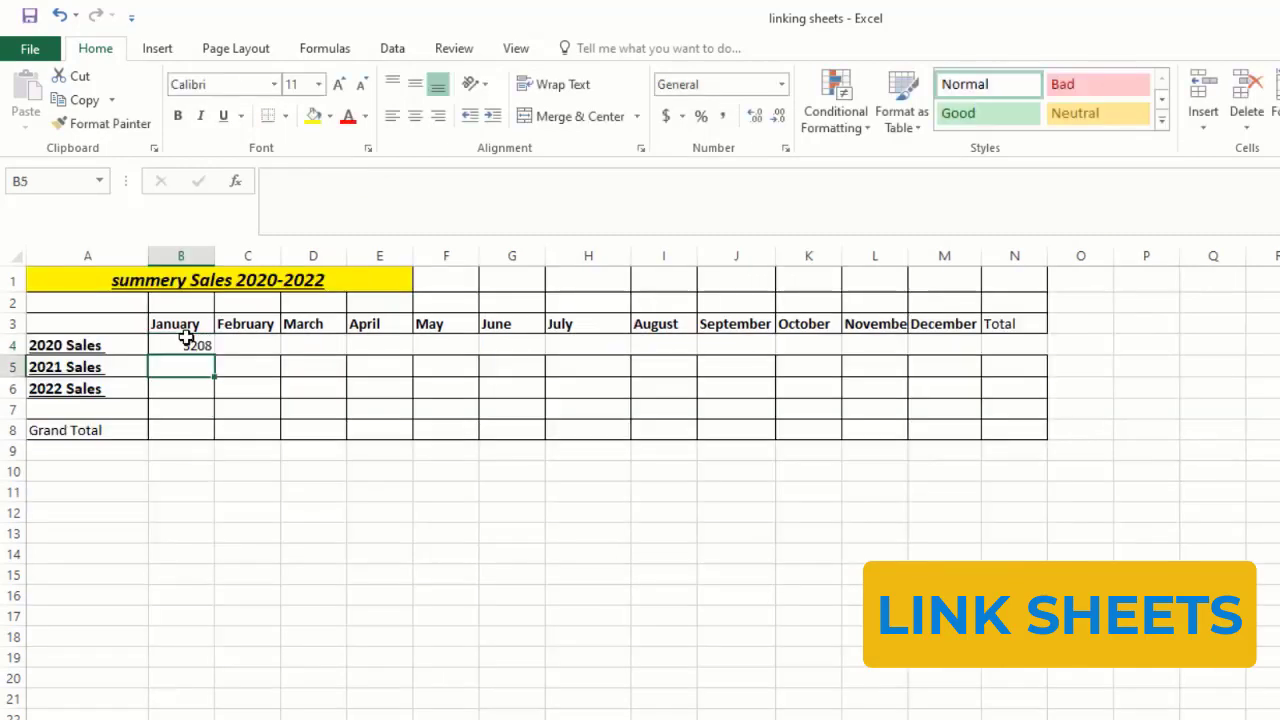
- Check B4's link against the 2020 Sales source cell and fill the formula across to N4 on the summery sheet
{"action": "left_click", "coordinate": [190, 346]}
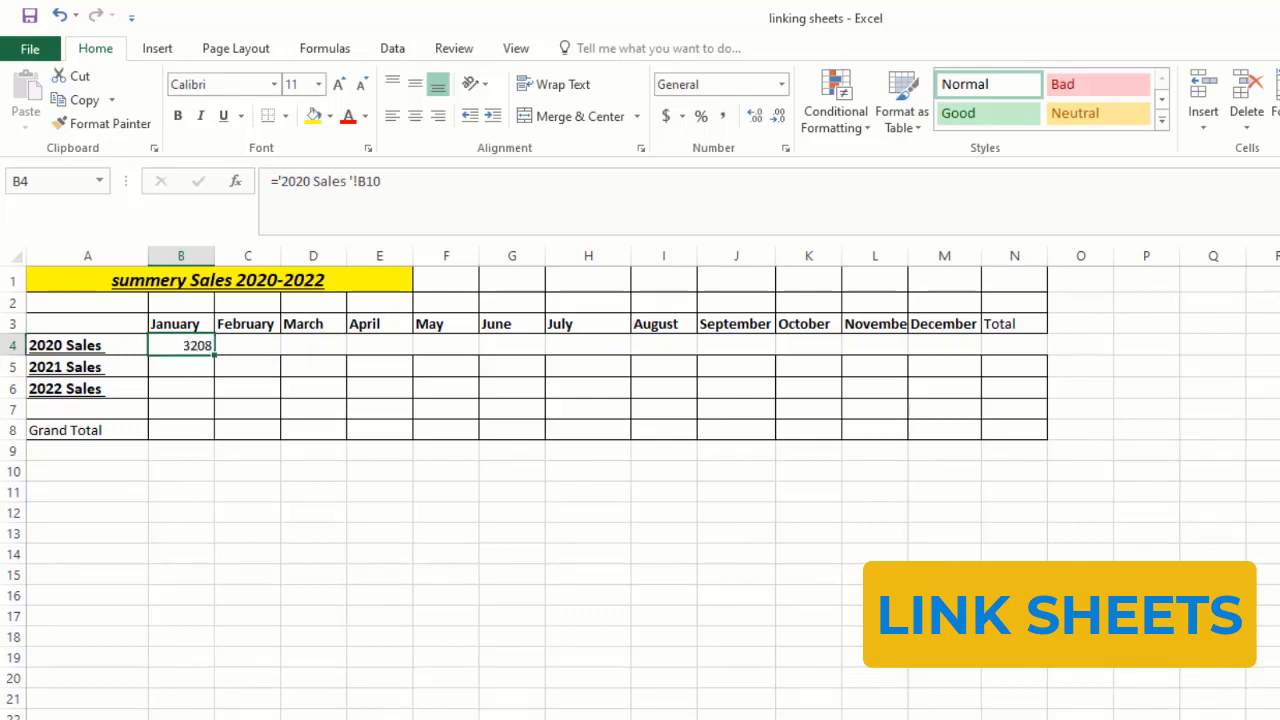
{"action": "left_click", "coordinate": [150, 718]}
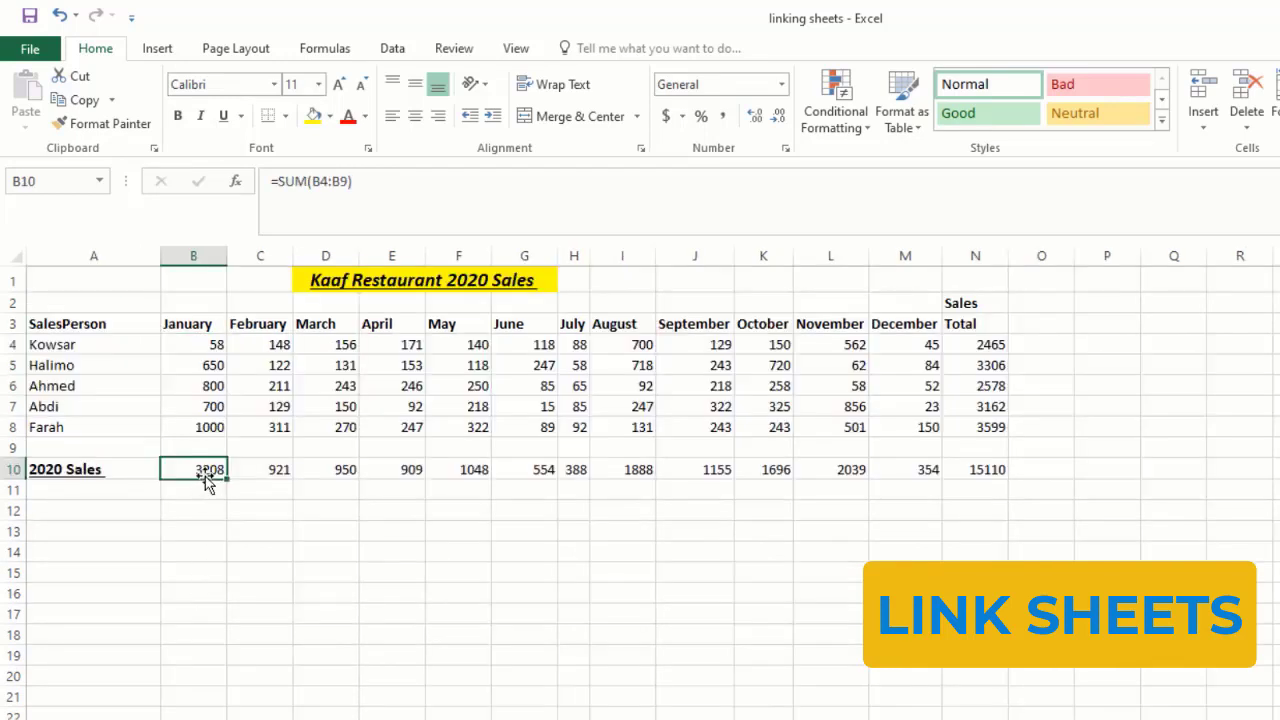
{"action": "left_click", "coordinate": [318, 718]}
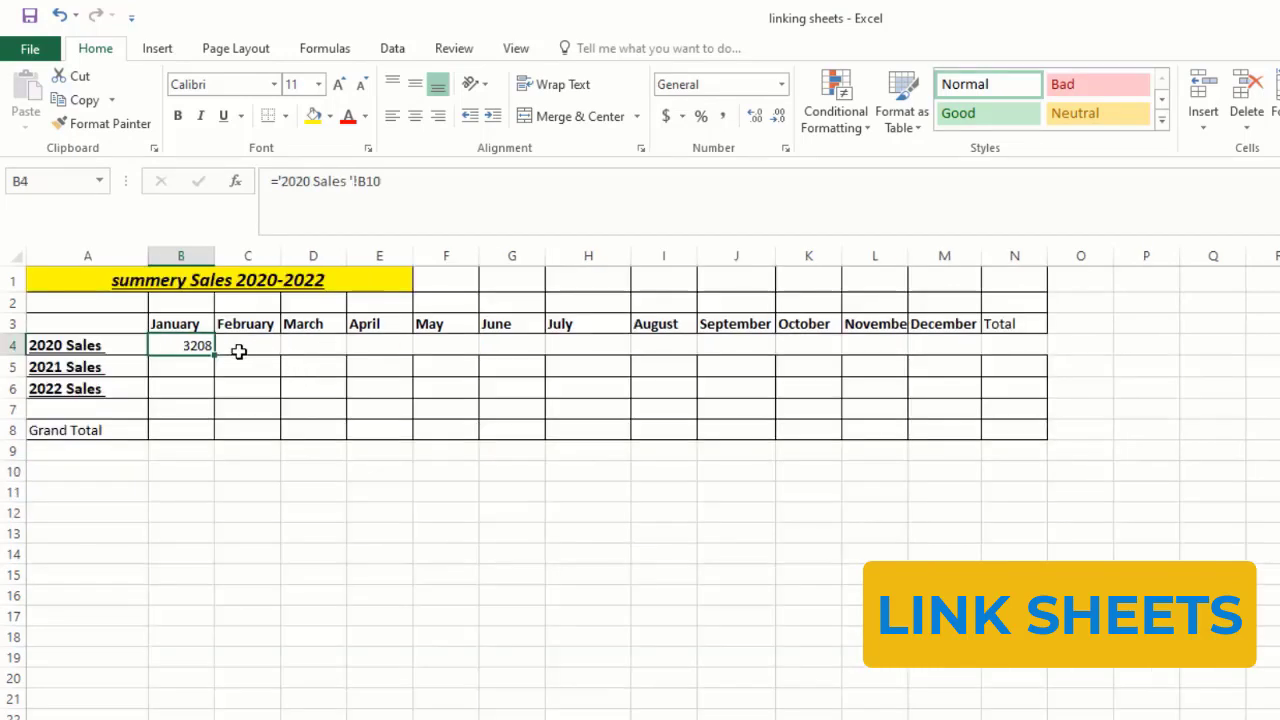
{"action": "left_click_drag", "start_coordinate": [212, 352], "coordinate": [1034, 378]}
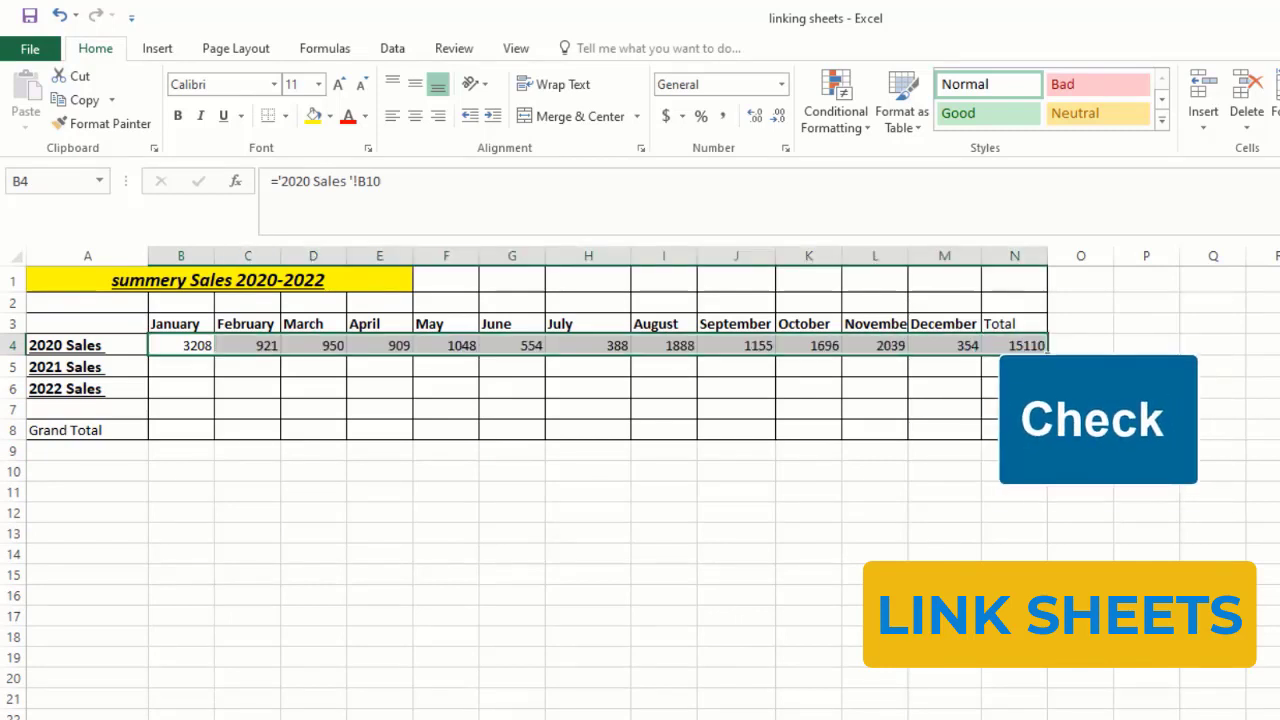
{"action": "left_click", "coordinate": [944, 575]}
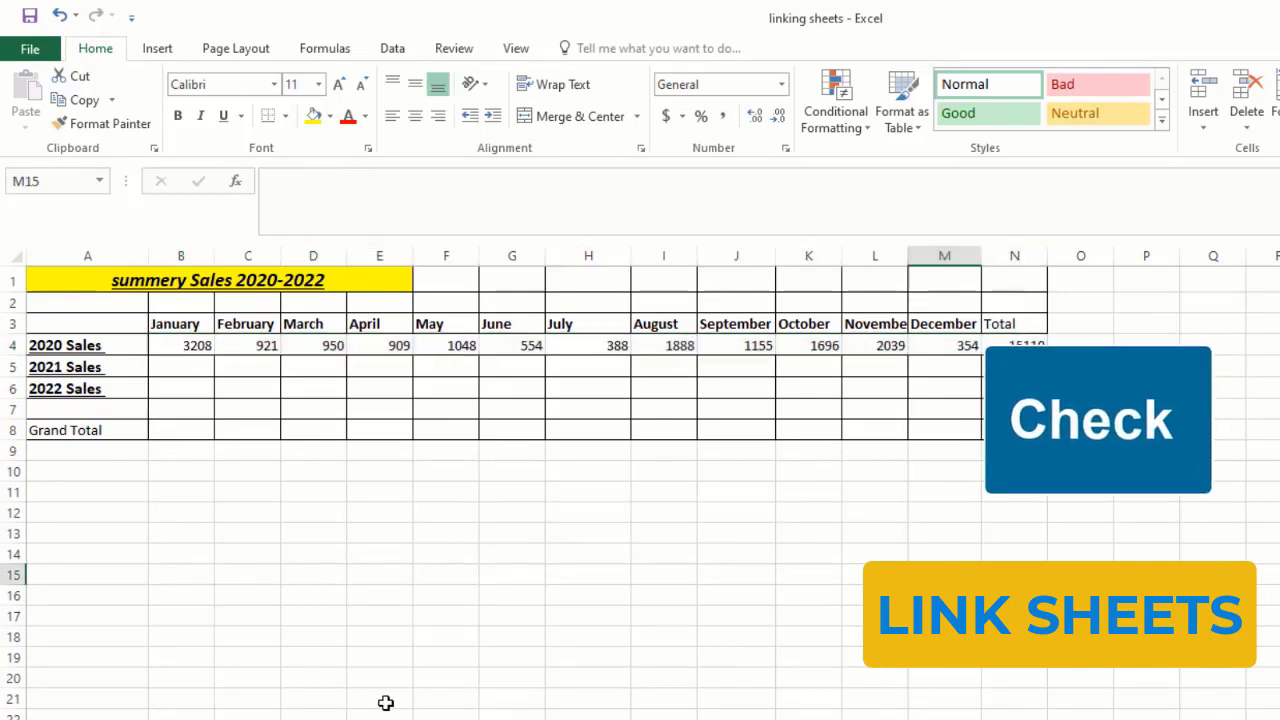
- Set the first salesperson's January sales in B4 of the 2020 Sales sheet to 852 and check the linked B4 on the summery sheet
{"action": "left_click", "coordinate": [130, 718]}
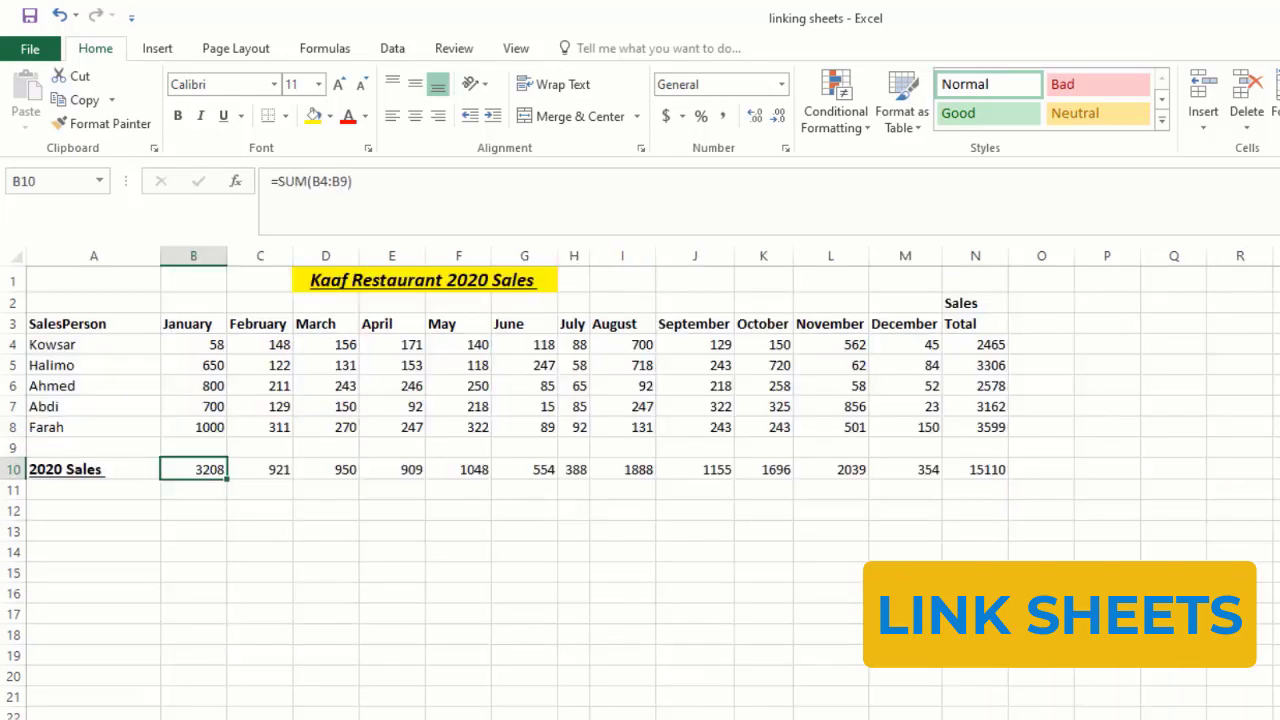
{"action": "left_click", "coordinate": [215, 346]}
{"action": "type", "text": "8"}
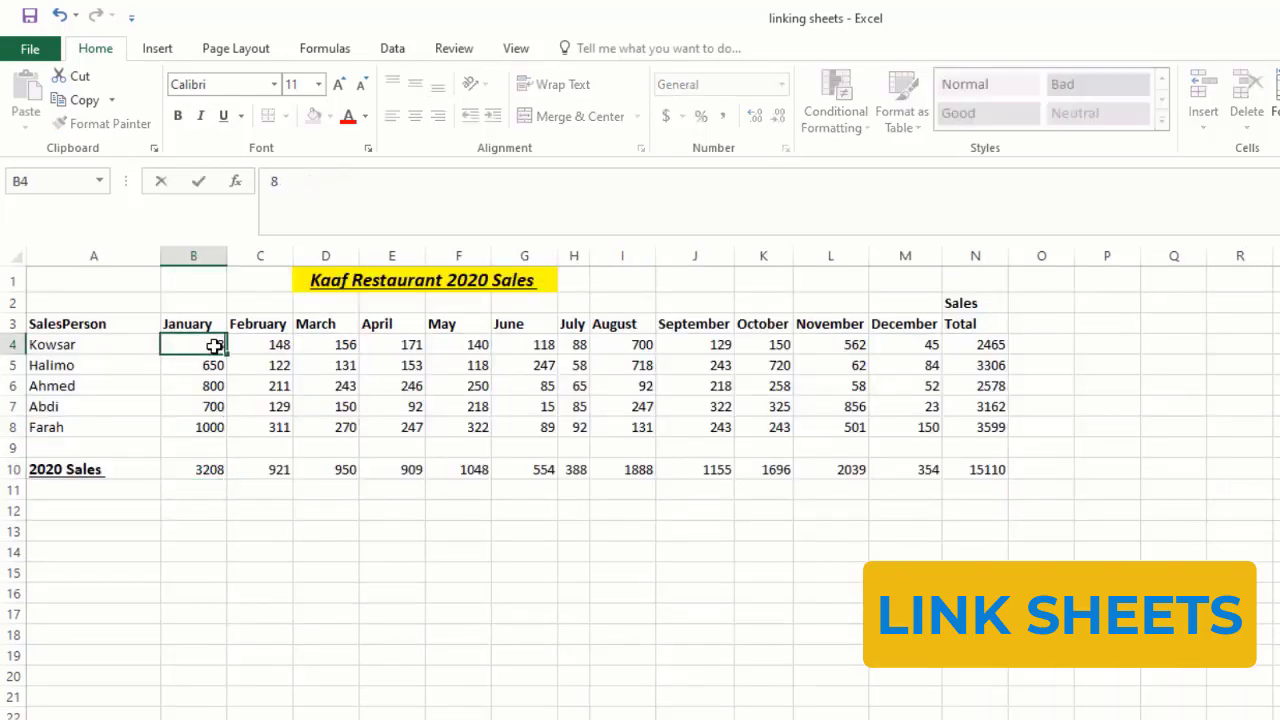
{"action": "type", "text": "52"}
{"action": "left_click", "coordinate": [372, 551]}
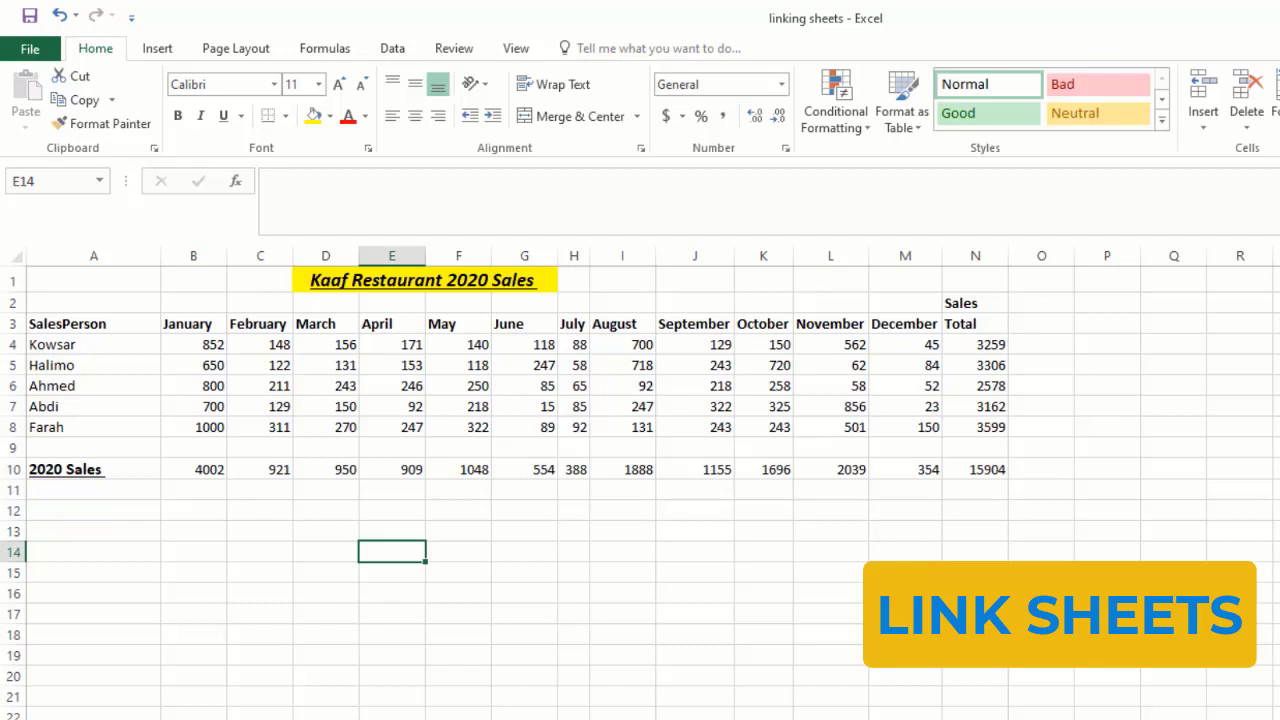
{"action": "key", "text": "ctrl+Page_Down"}
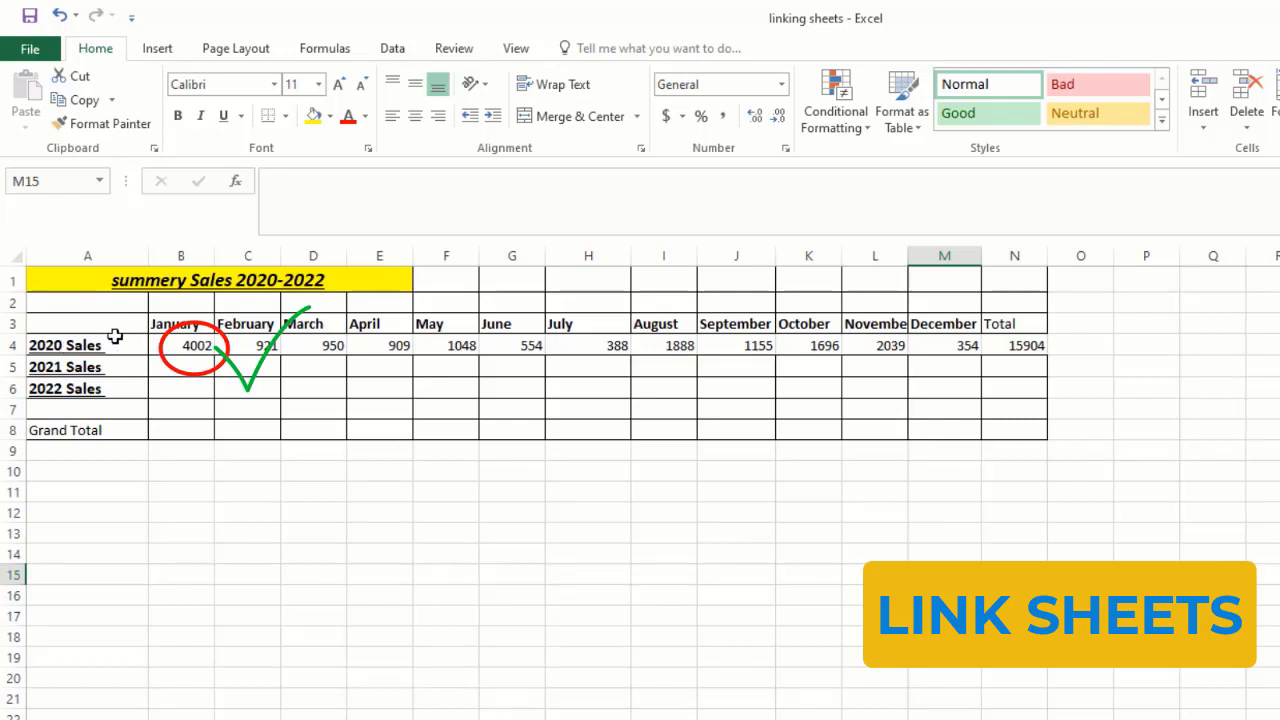
{"action": "left_click", "coordinate": [192, 345]}
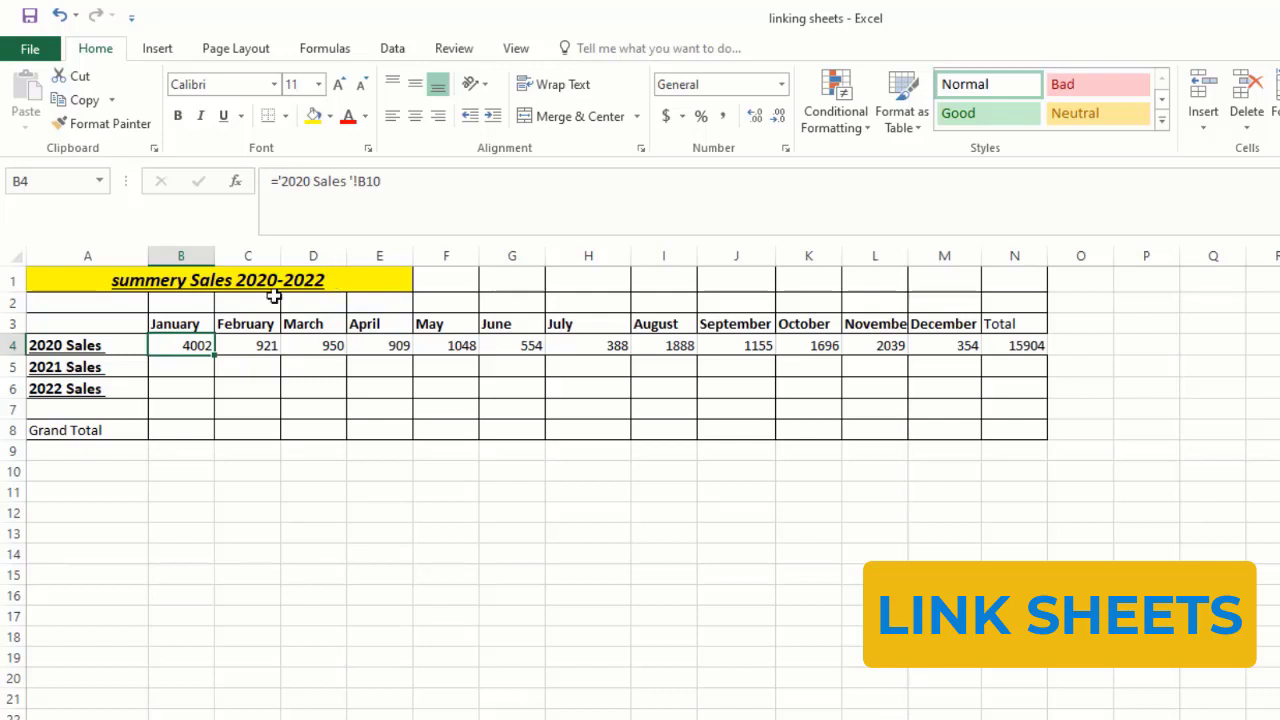
- Link B5 of the summery sheet to the January total in B10 of the 2021 Sales sheet
{"action": "left_click", "coordinate": [161, 372]}
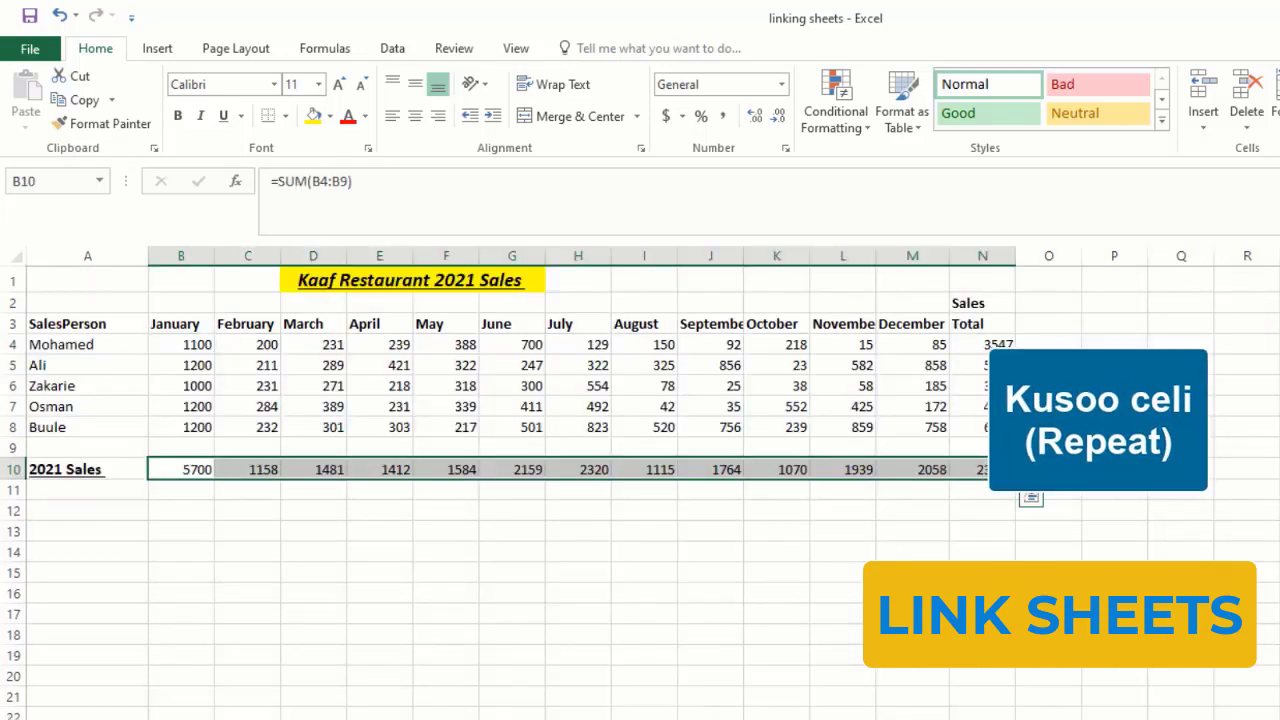
{"action": "left_click", "coordinate": [297, 546]}
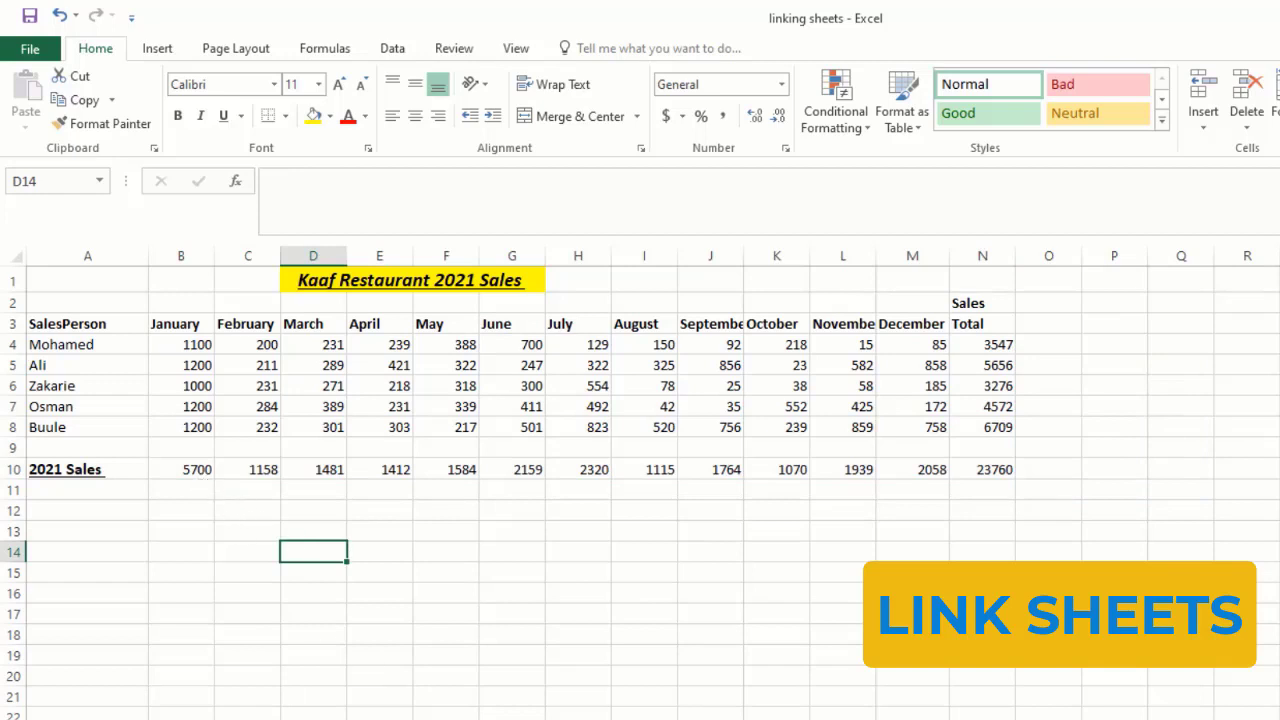
{"action": "left_click", "coordinate": [318, 718]}
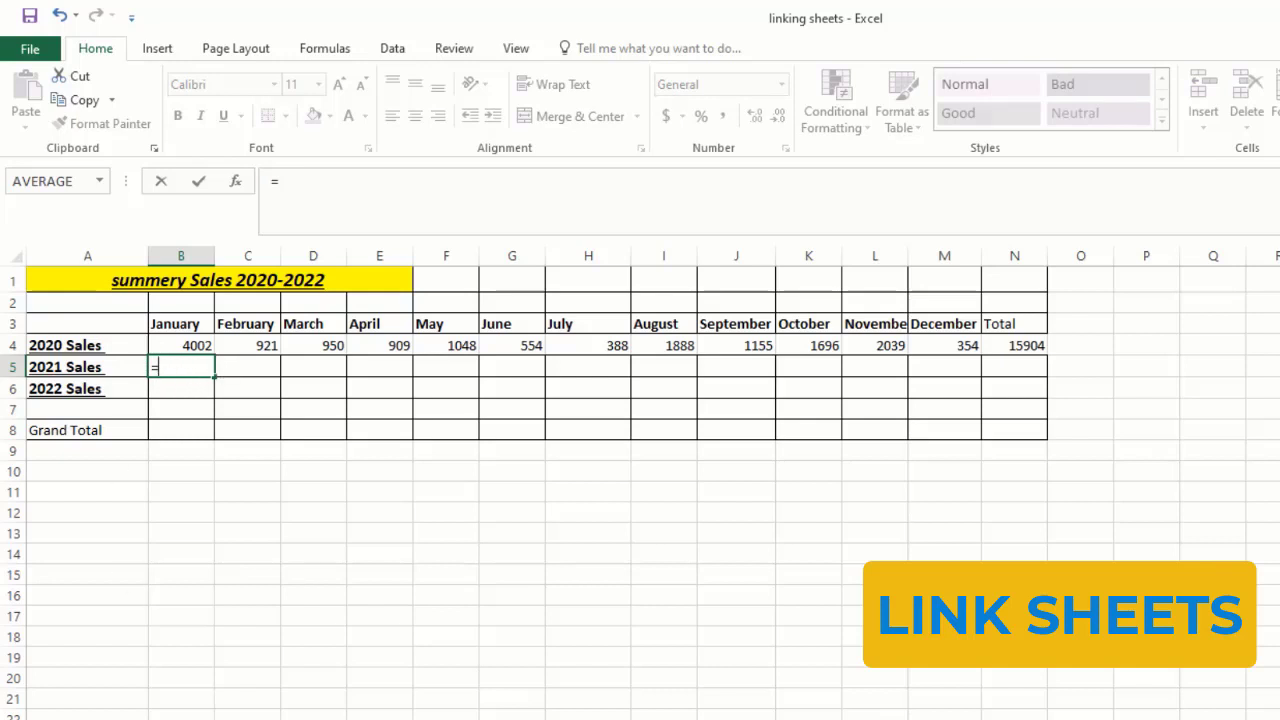
{"action": "key", "text": "ctrl+Page_Down"}
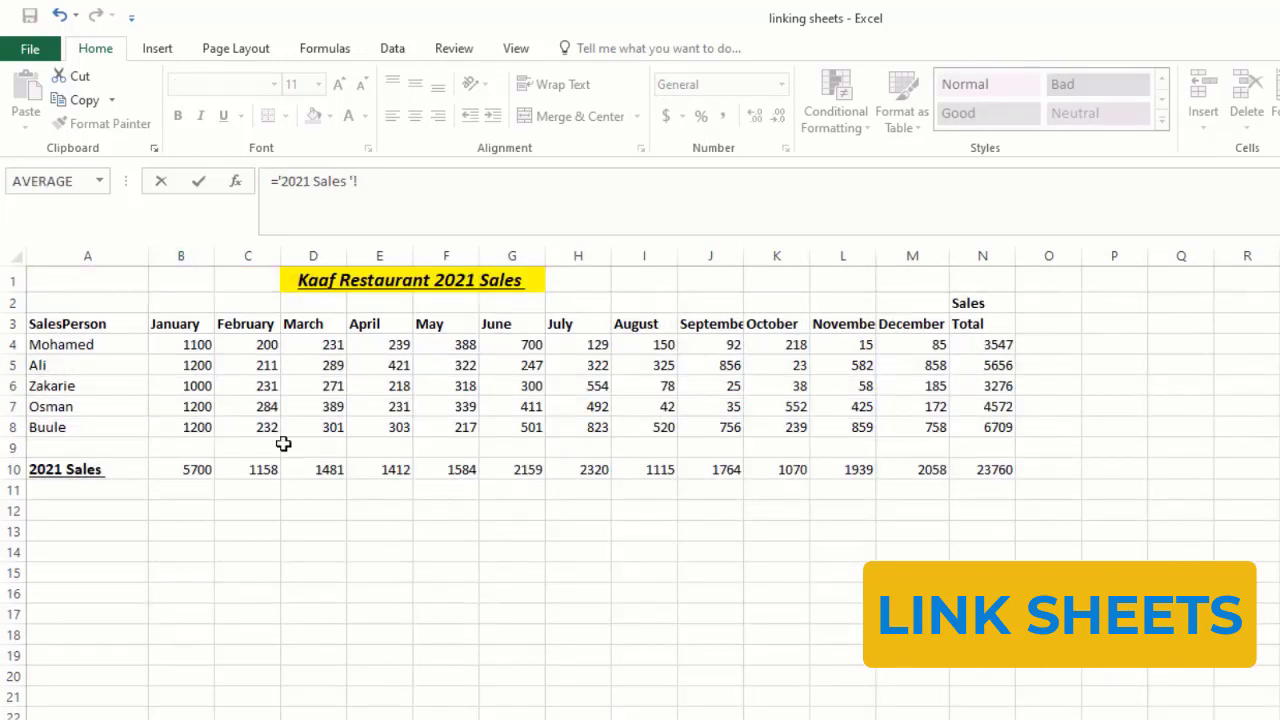
{"action": "left_click", "coordinate": [190, 472]}
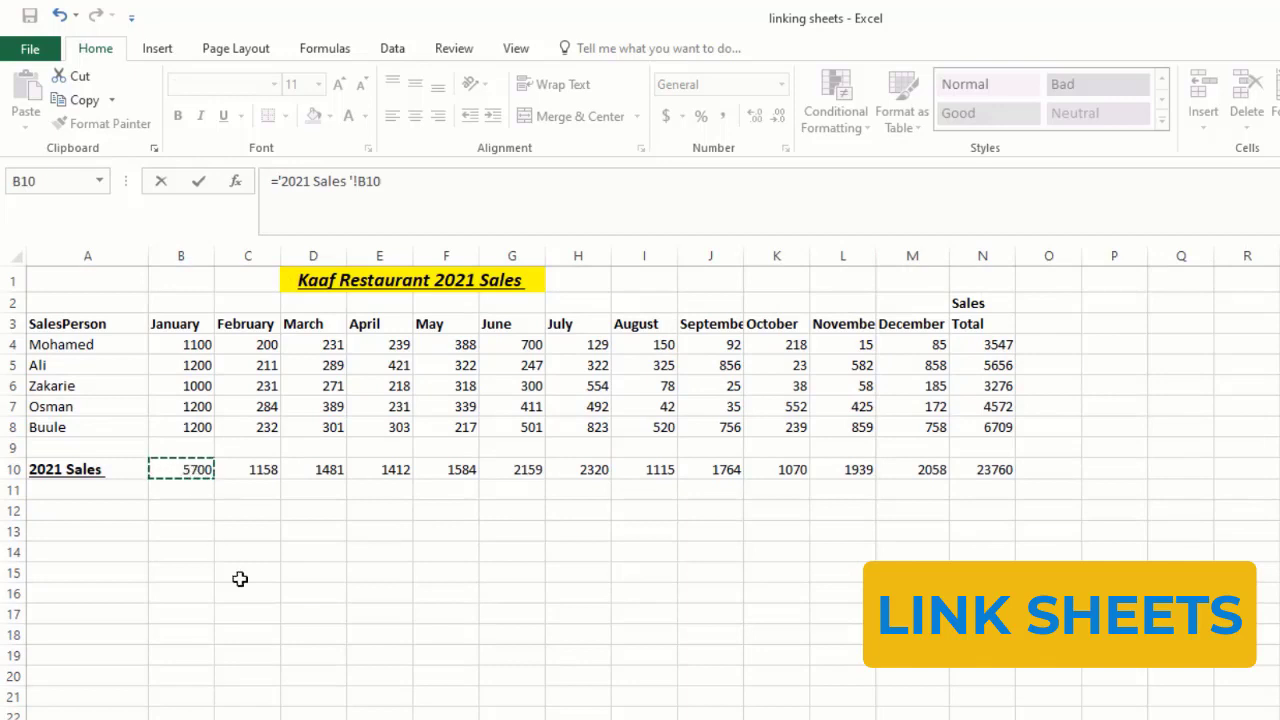
{"action": "key", "text": "Return"}
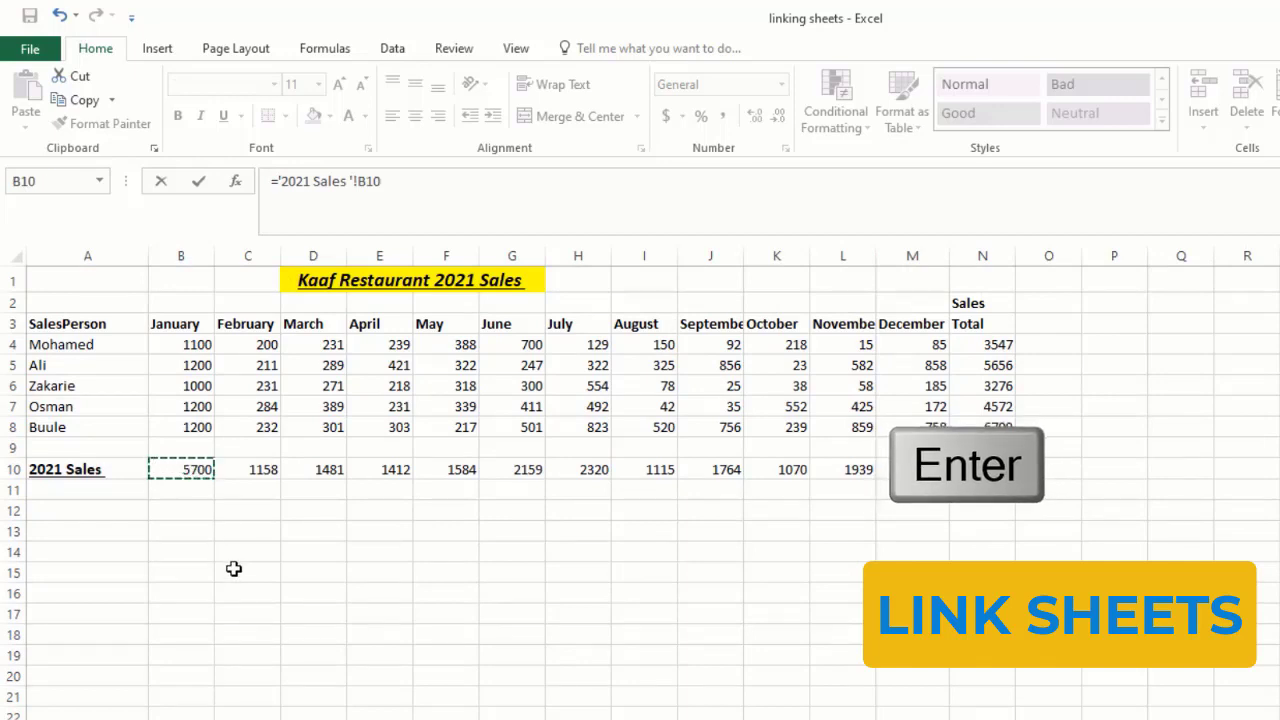
- Check the 2021 January link against its source and fill the formula from B5 across to N5 on the summery sheet
{"action": "left_click", "coordinate": [199, 366]}
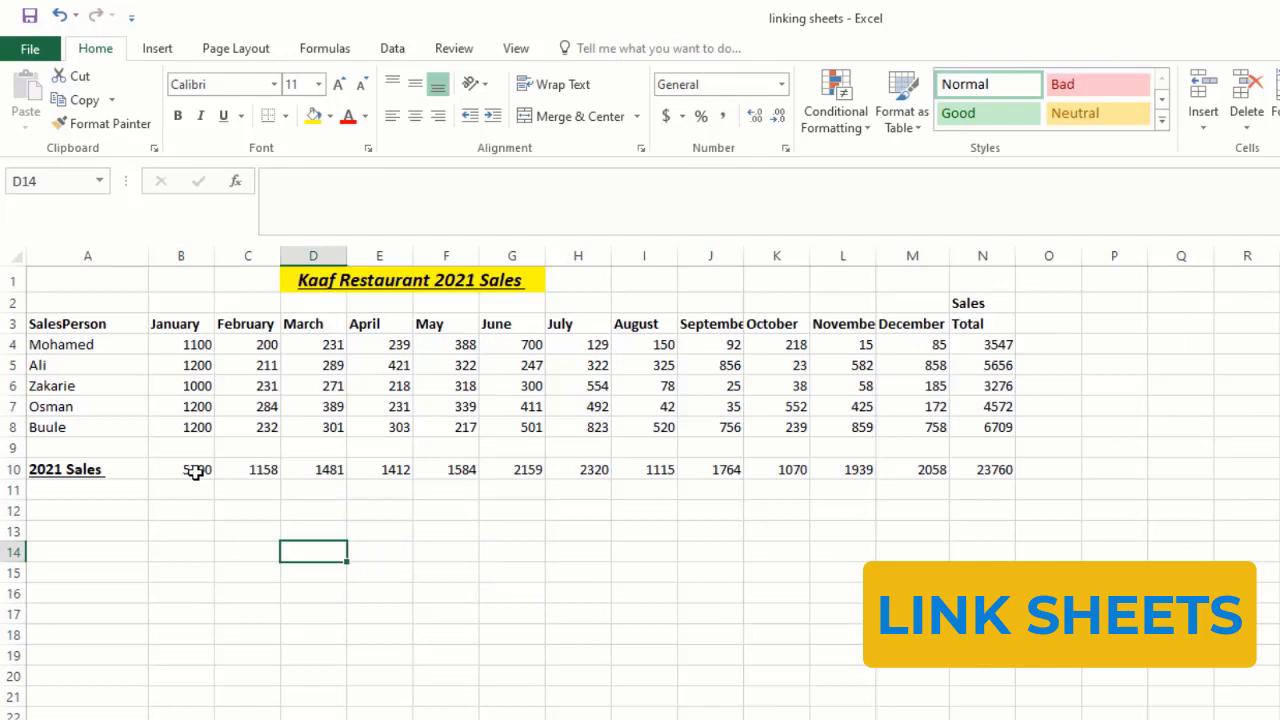
{"action": "left_click", "coordinate": [196, 471]}
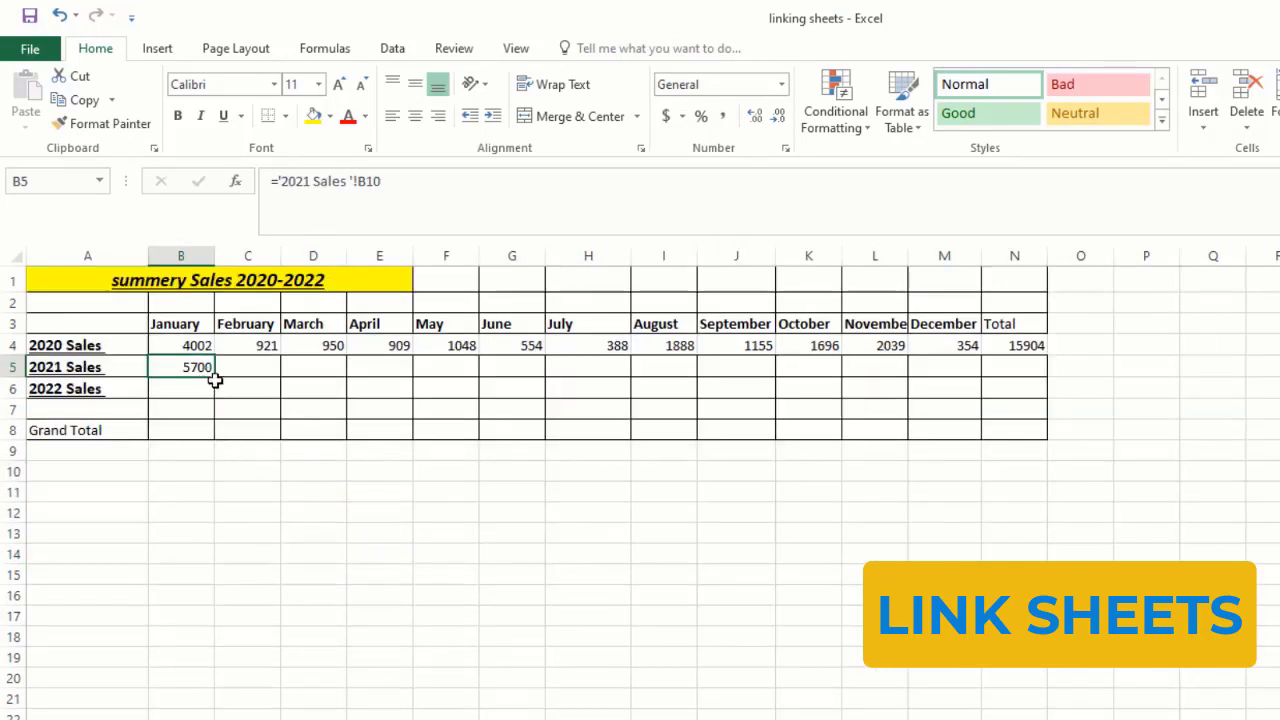
{"action": "left_click_drag", "start_coordinate": [213, 378], "coordinate": [1036, 390]}
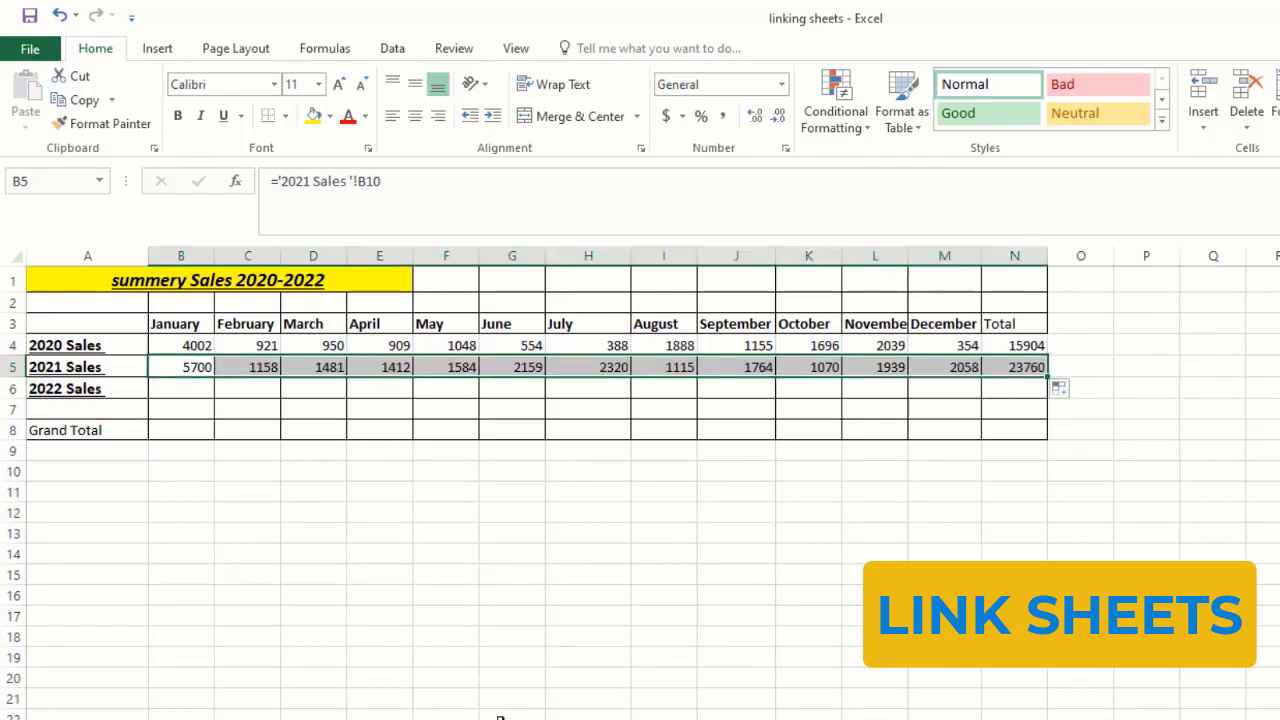
{"action": "left_click", "coordinate": [496, 714]}
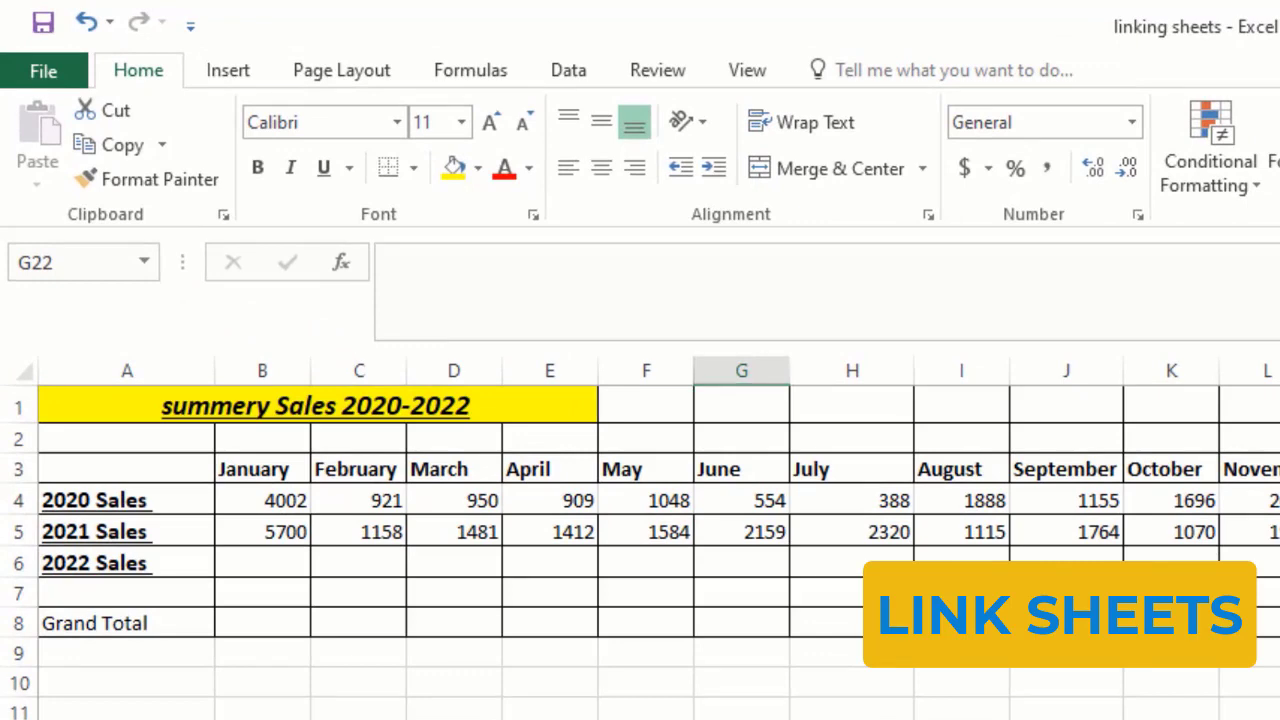
- Set January sales in B4 of the 2021 Sales sheet to 852 and check the linked B5 on the summery sheet
{"action": "key", "text": "ctrl+Page_Up"}
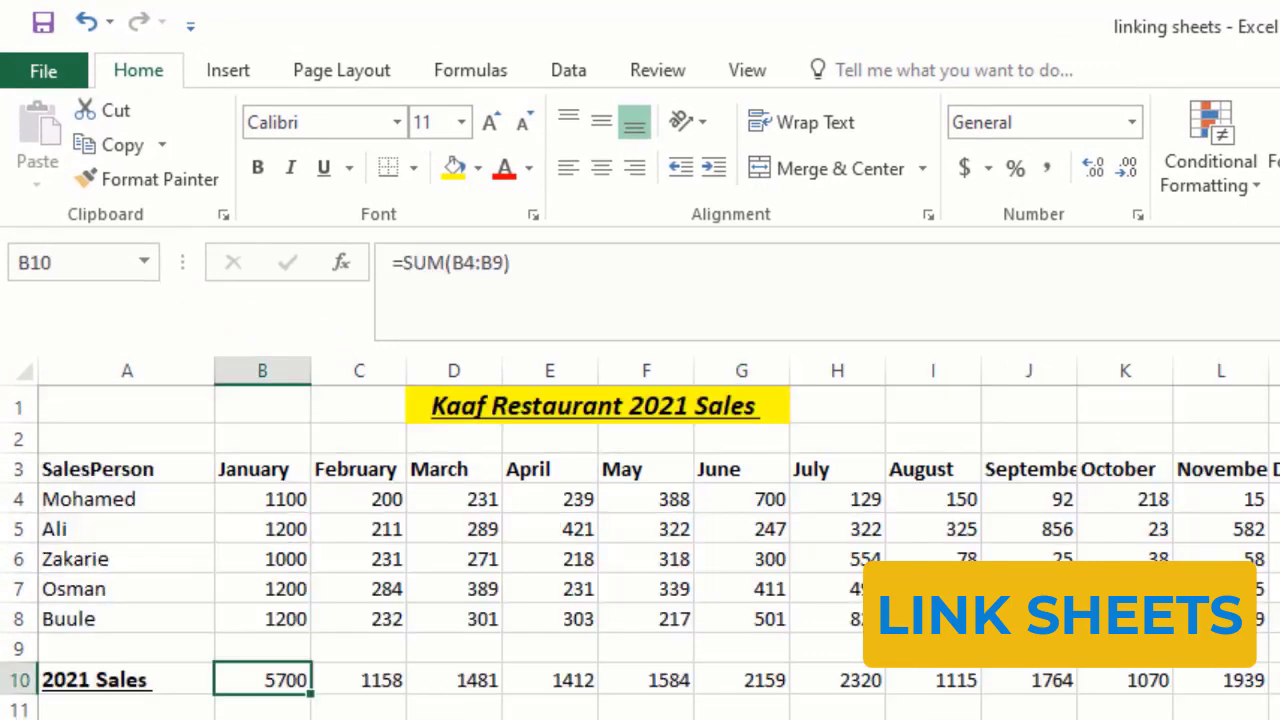
{"action": "left_click", "coordinate": [289, 494]}
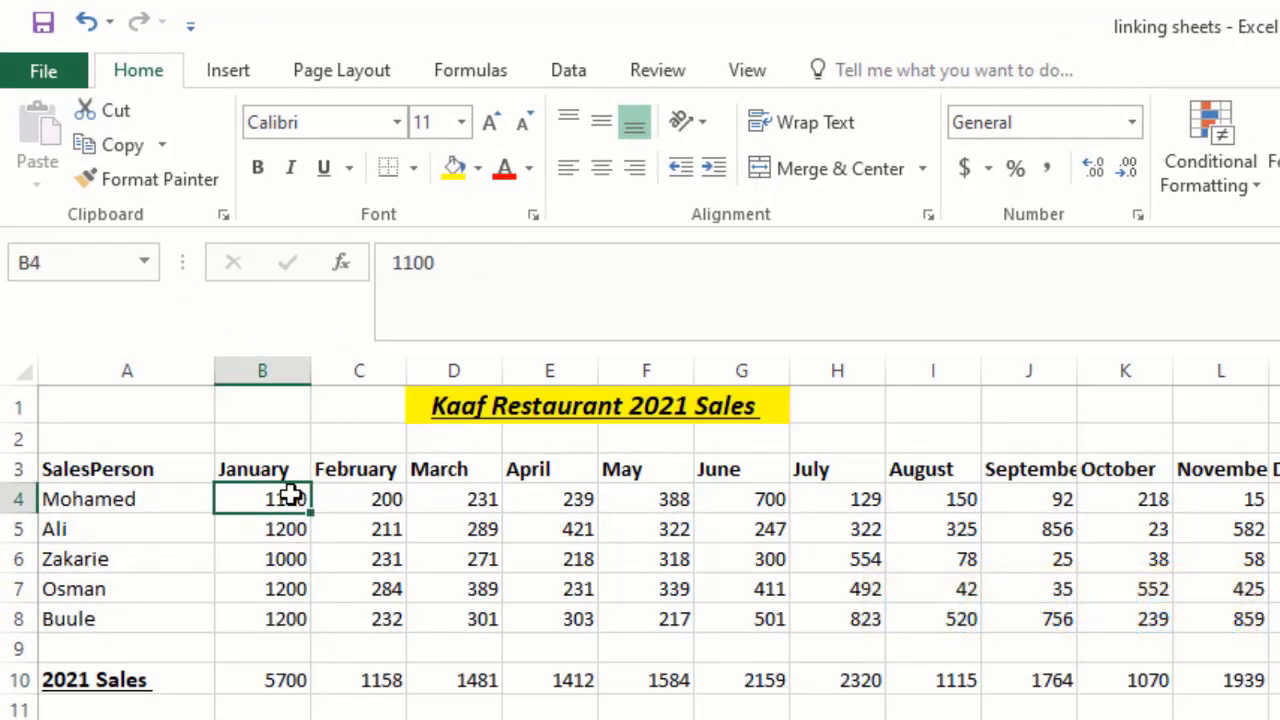
{"action": "type", "text": "852"}
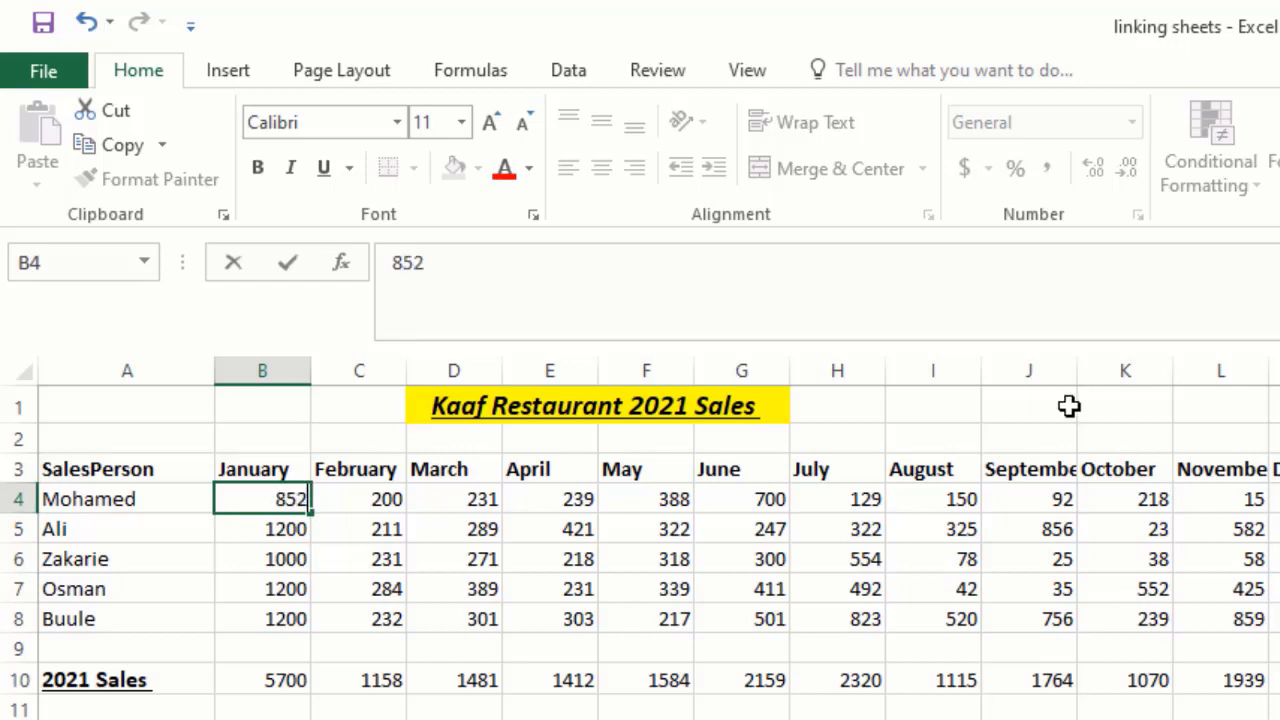
{"action": "left_click", "coordinate": [550, 718]}
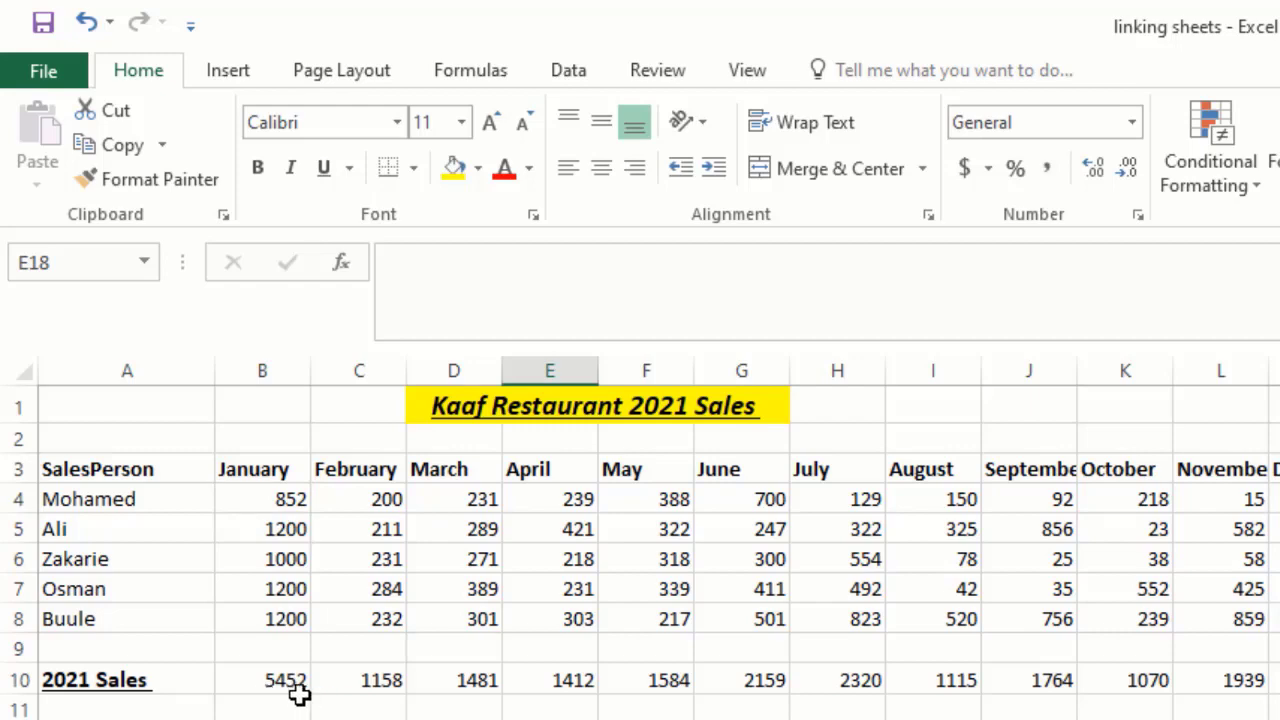
{"action": "key", "text": "ctrl+Page_Down"}
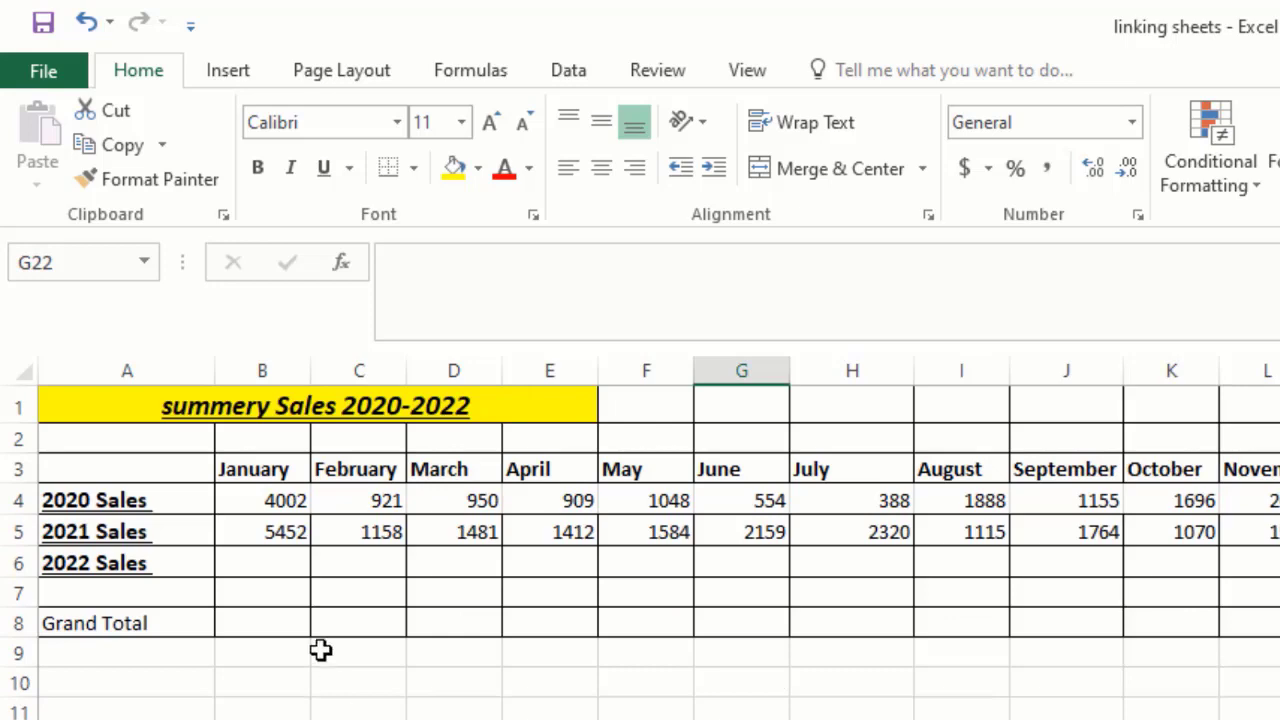
{"action": "left_click", "coordinate": [277, 534]}
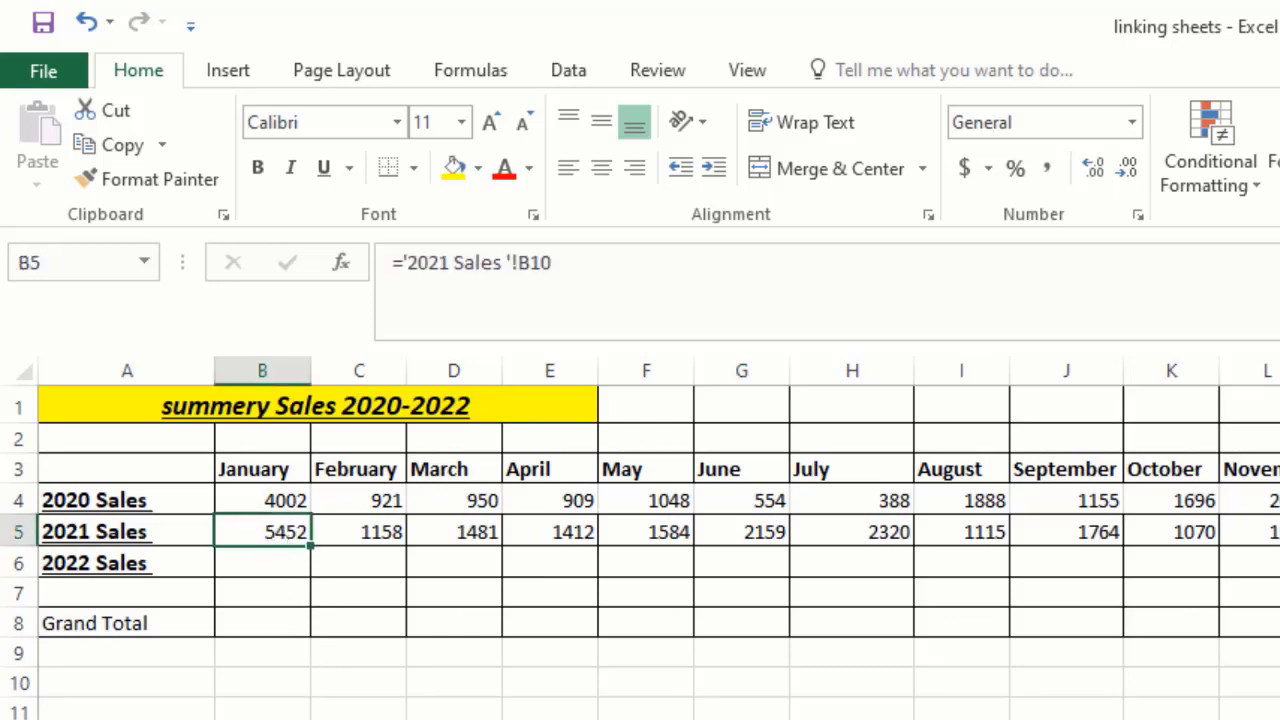
- Set March sales in D4 of the 2021 Sales sheet to 852, check the total in D10, and return to the summery sheet
{"action": "key", "text": "ctrl+Page_Up"}
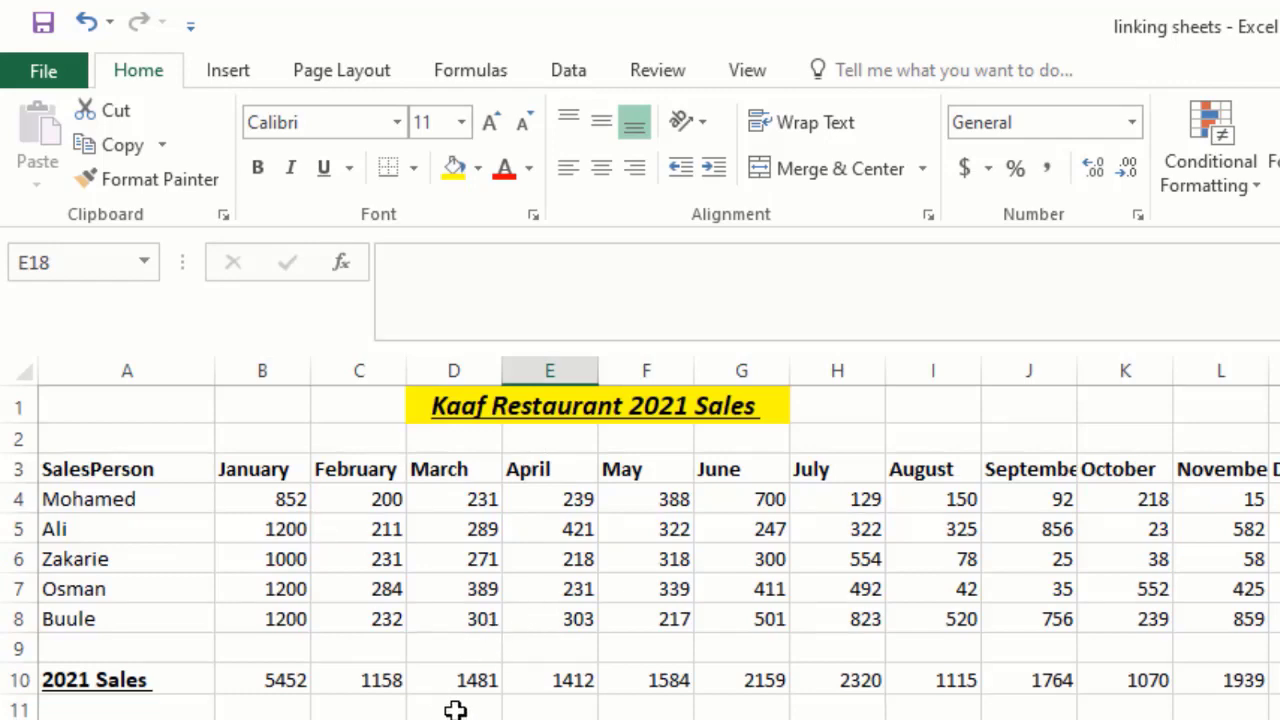
{"action": "left_click", "coordinate": [478, 500]}
{"action": "type", "text": "852"}
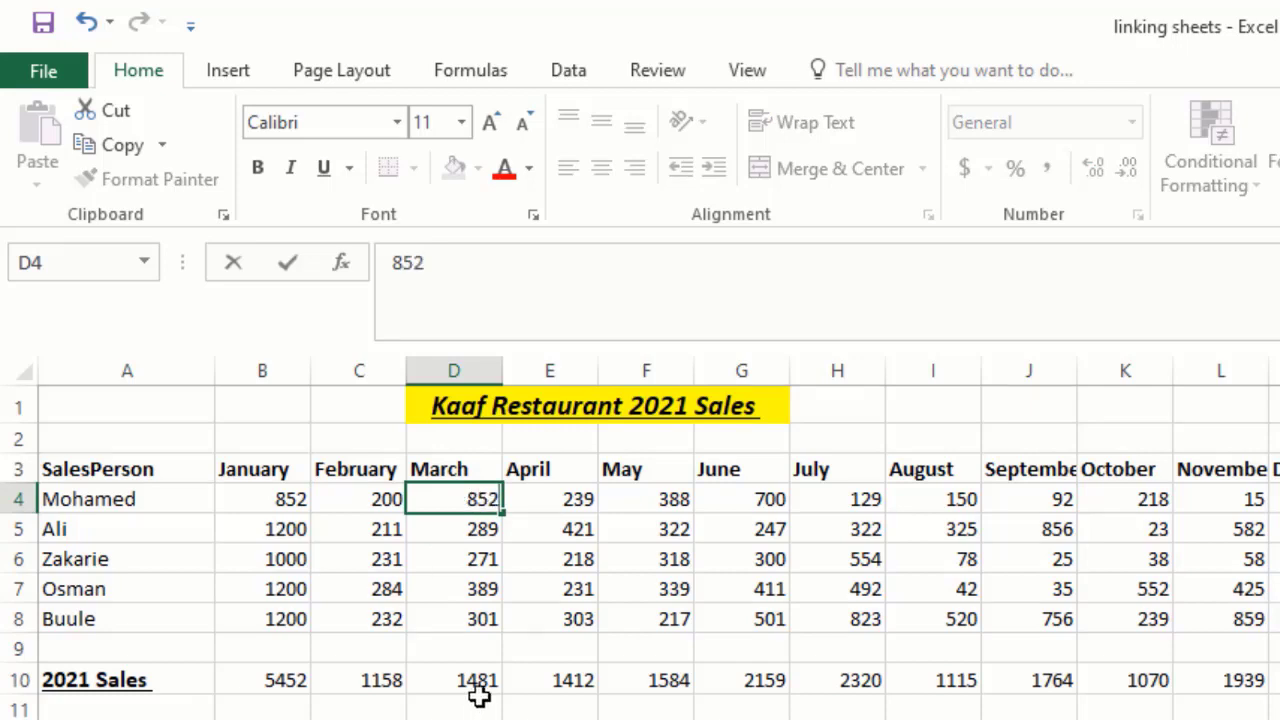
{"action": "key", "text": "Return"}
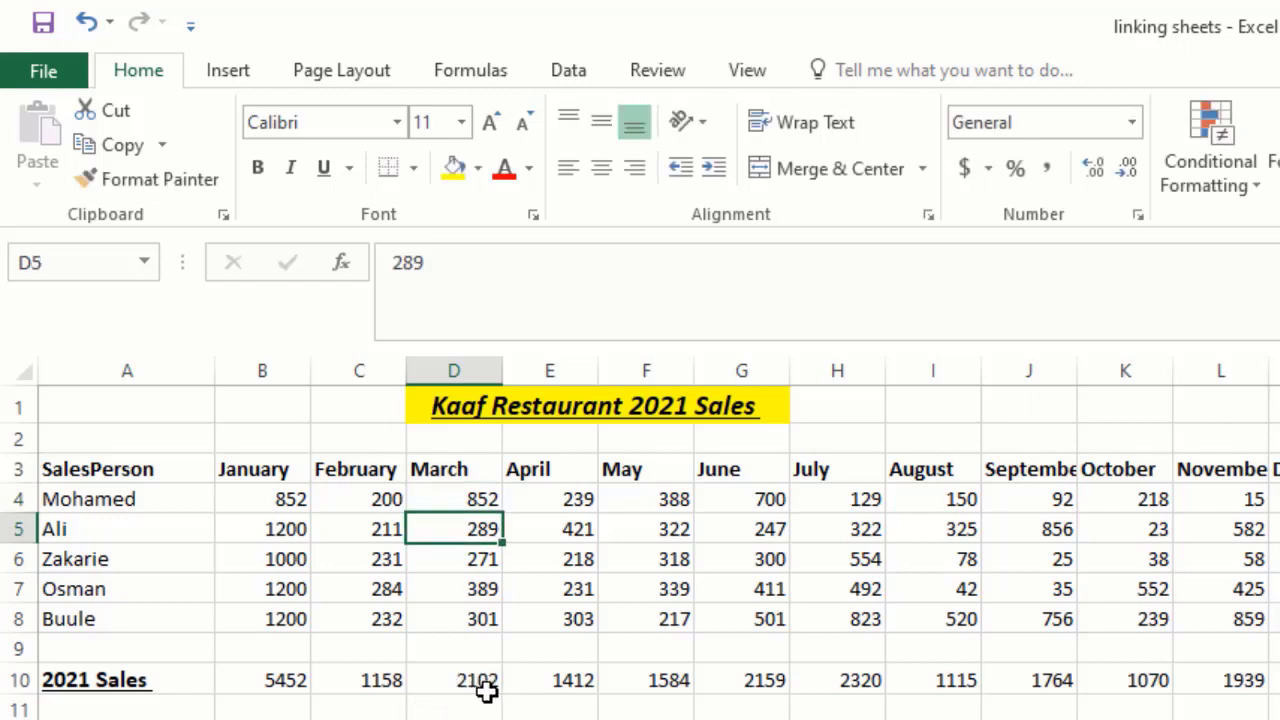
{"action": "left_click", "coordinate": [484, 688]}
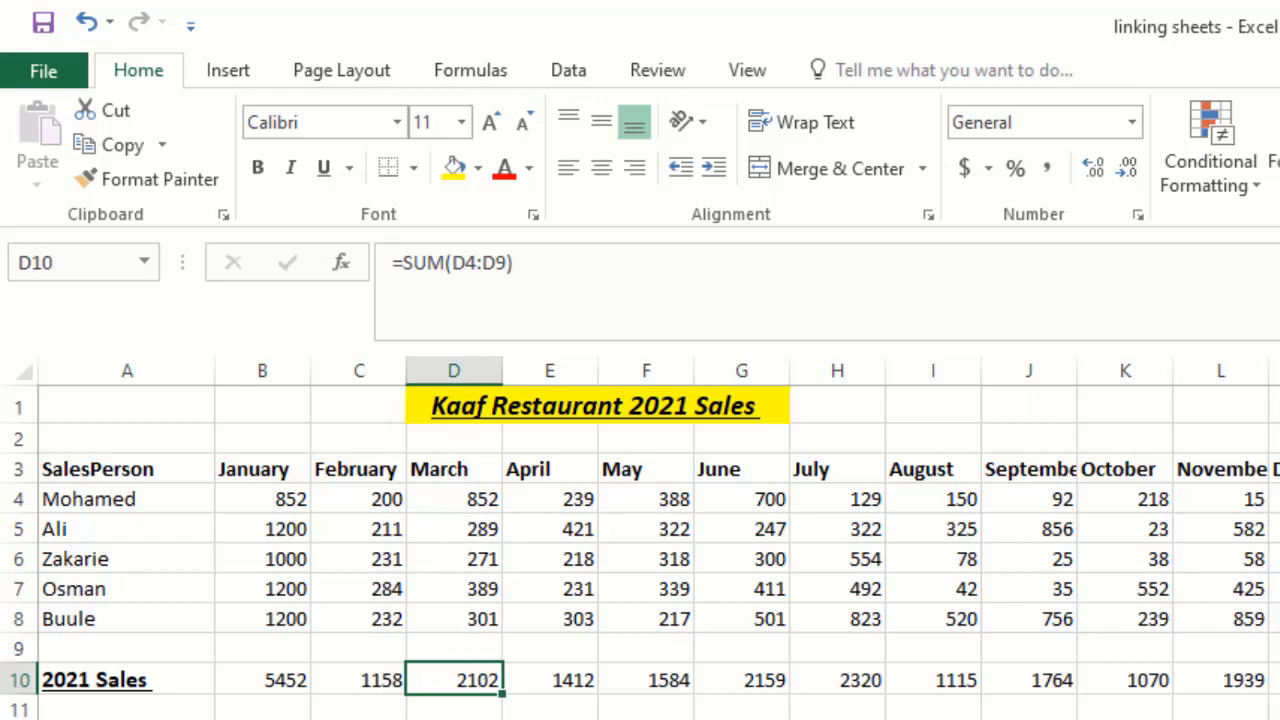
{"action": "left_click", "coordinate": [390, 719]}
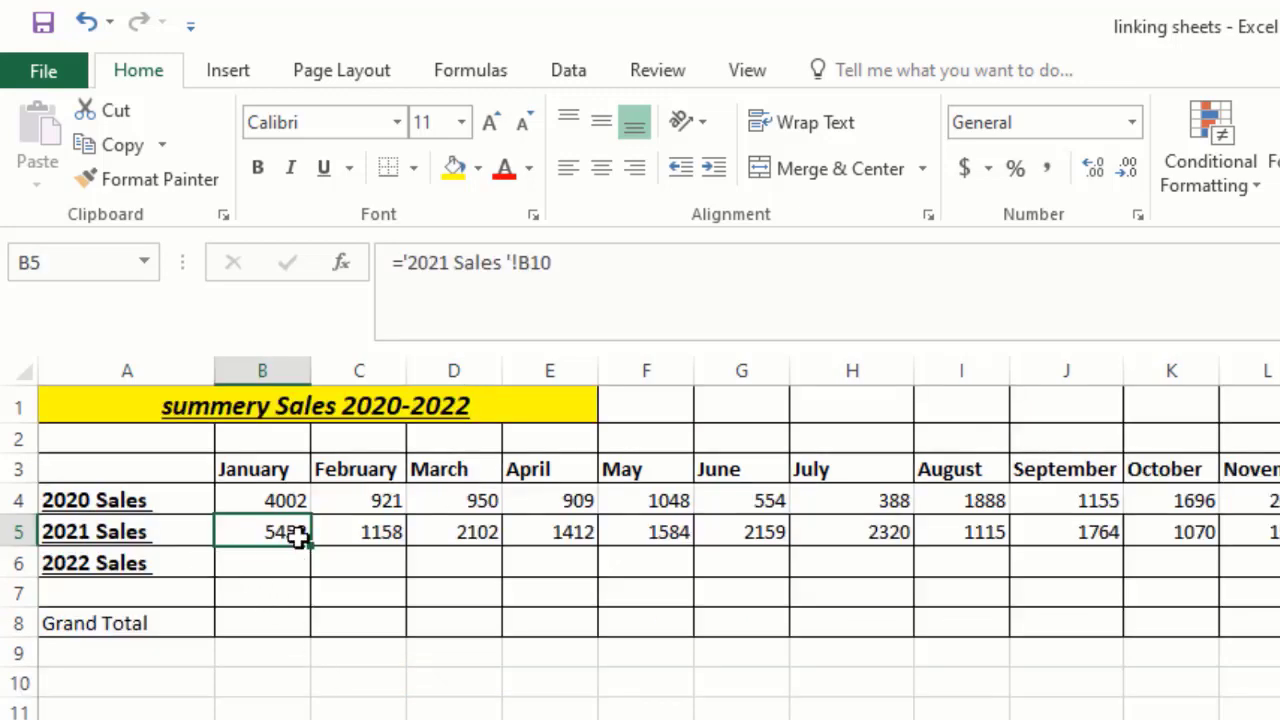